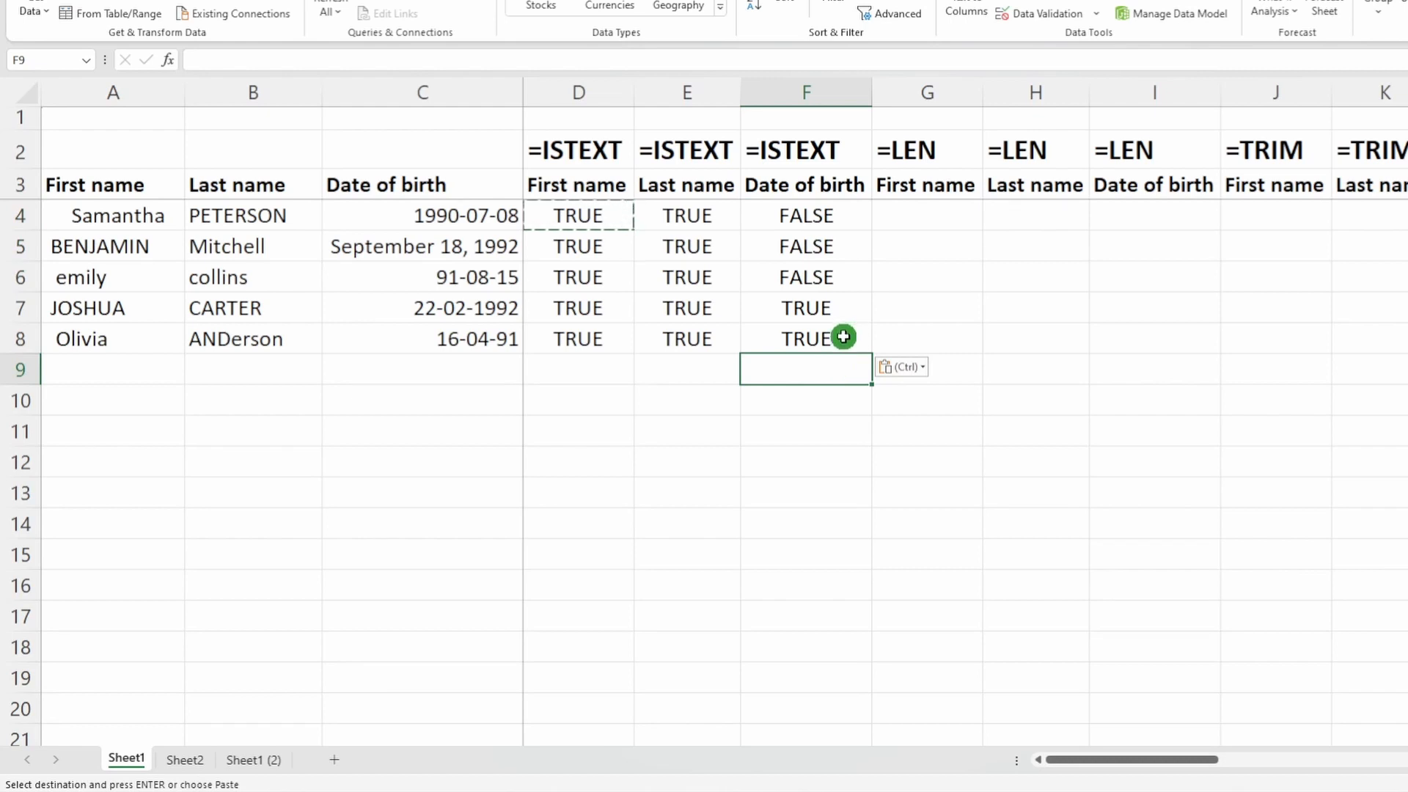
Step: Enter =ISNUMBER(C4) in cell F9 to test whether the first date of birth is a number
text(=)
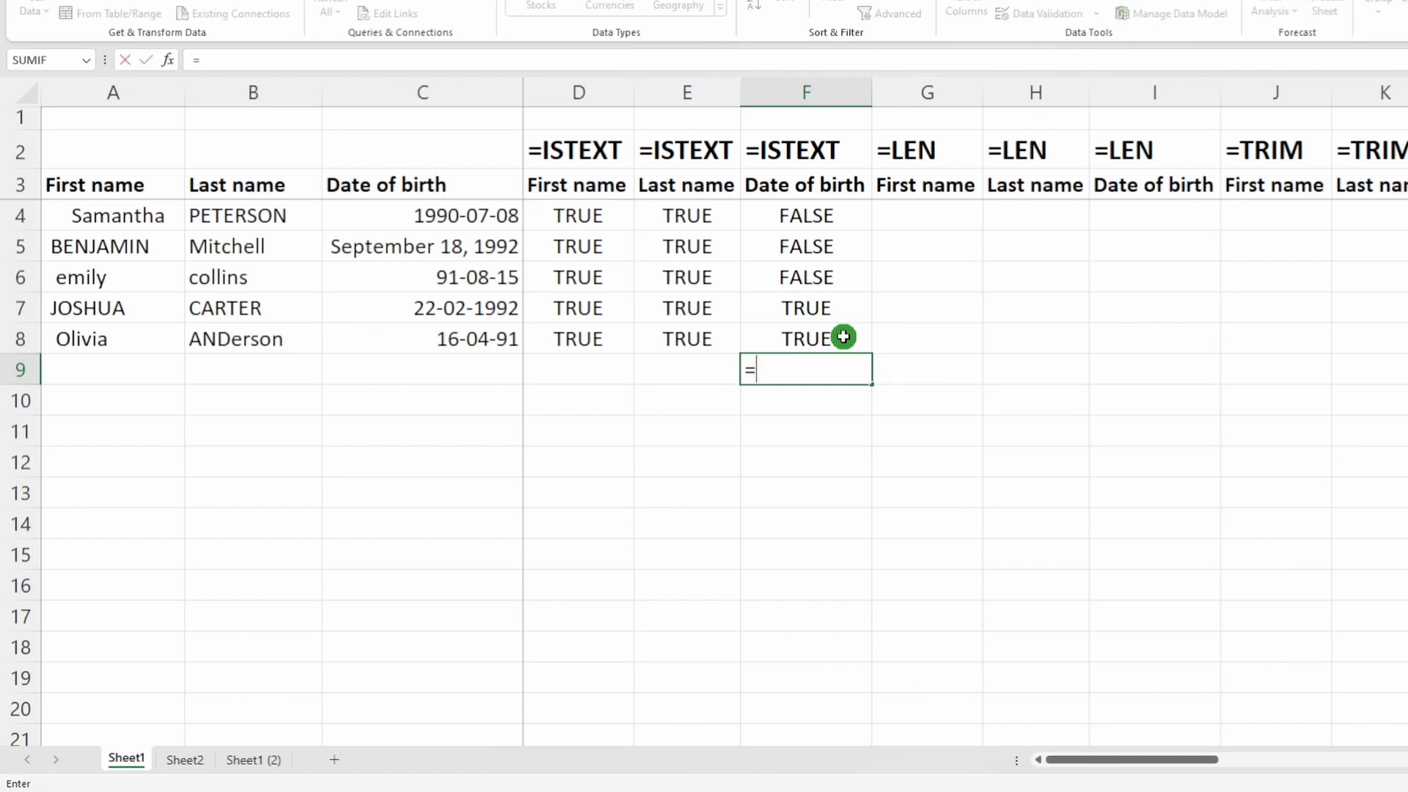
text(isnumber()
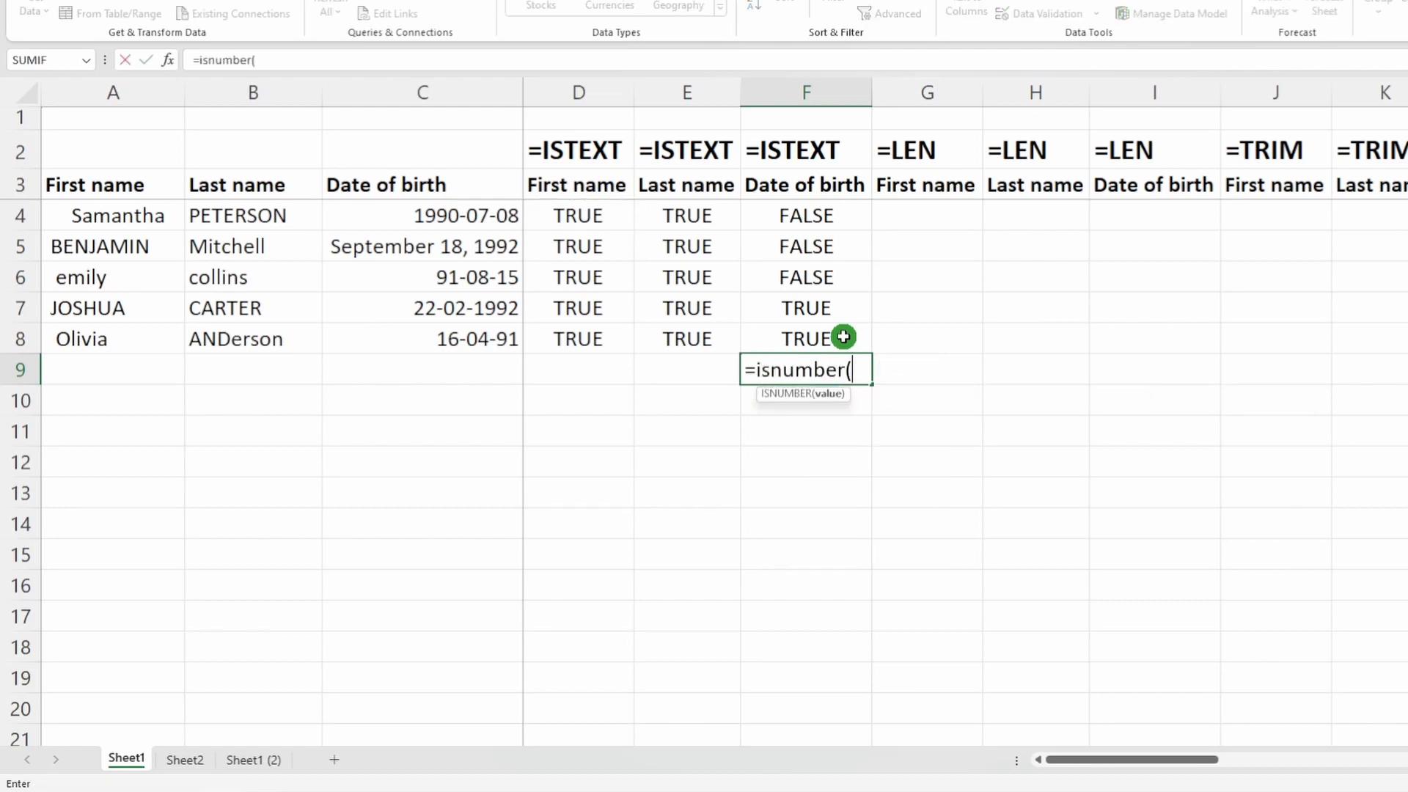
click(474, 218)
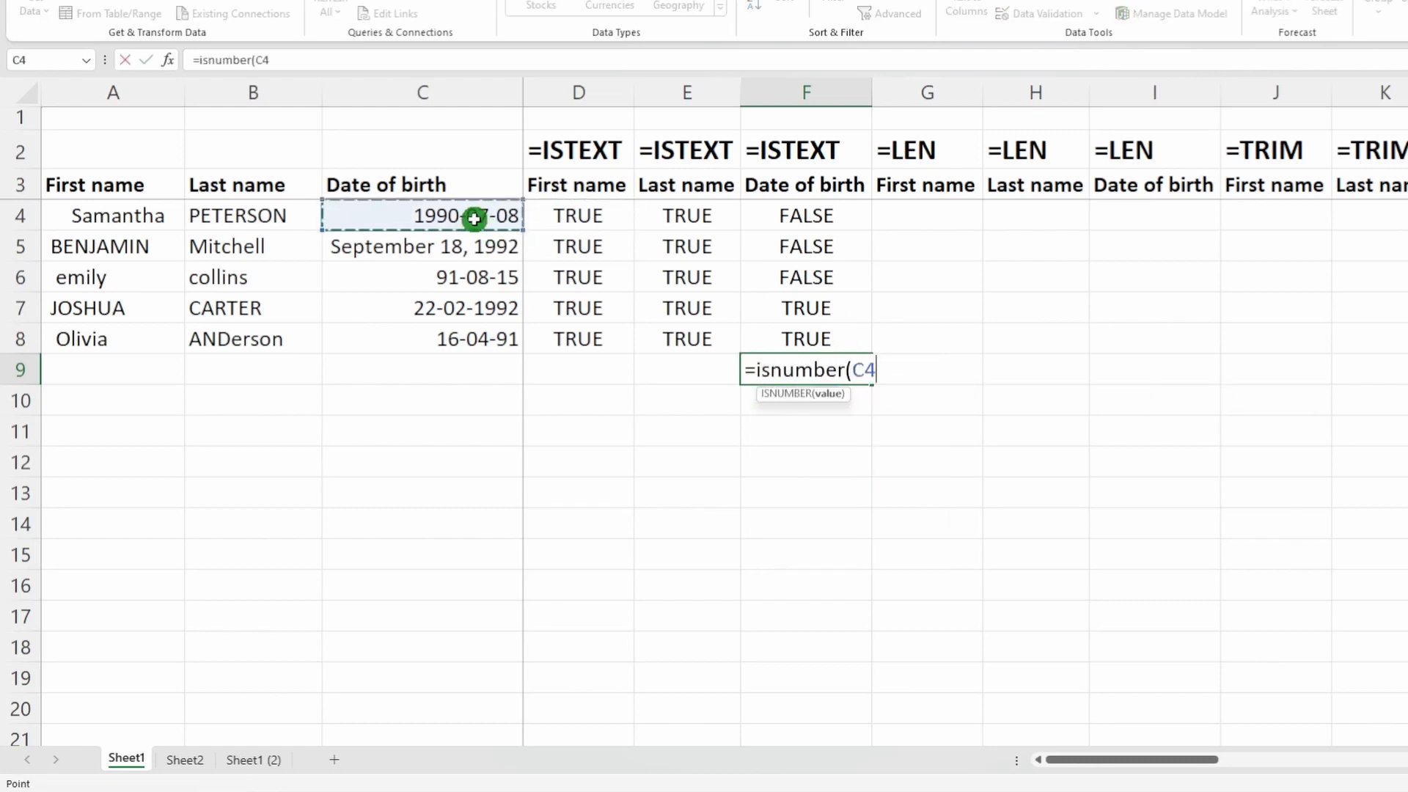
text())
key(Return)
Step: Copy the ISNUMBER formula from F9 down through F13
click(792, 371)
key(ctrl+c)
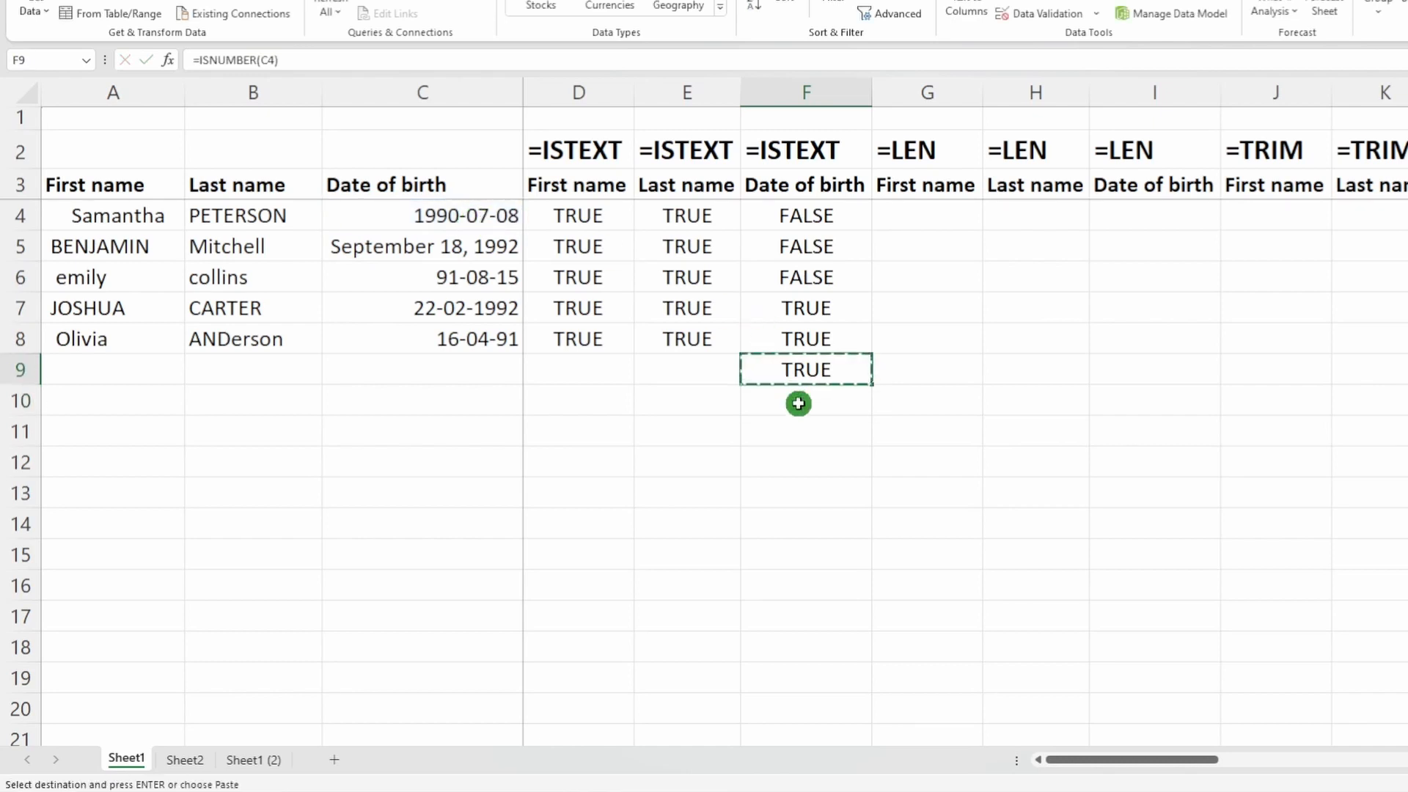
drag(798, 403, 836, 484)
key(ctrl+v)
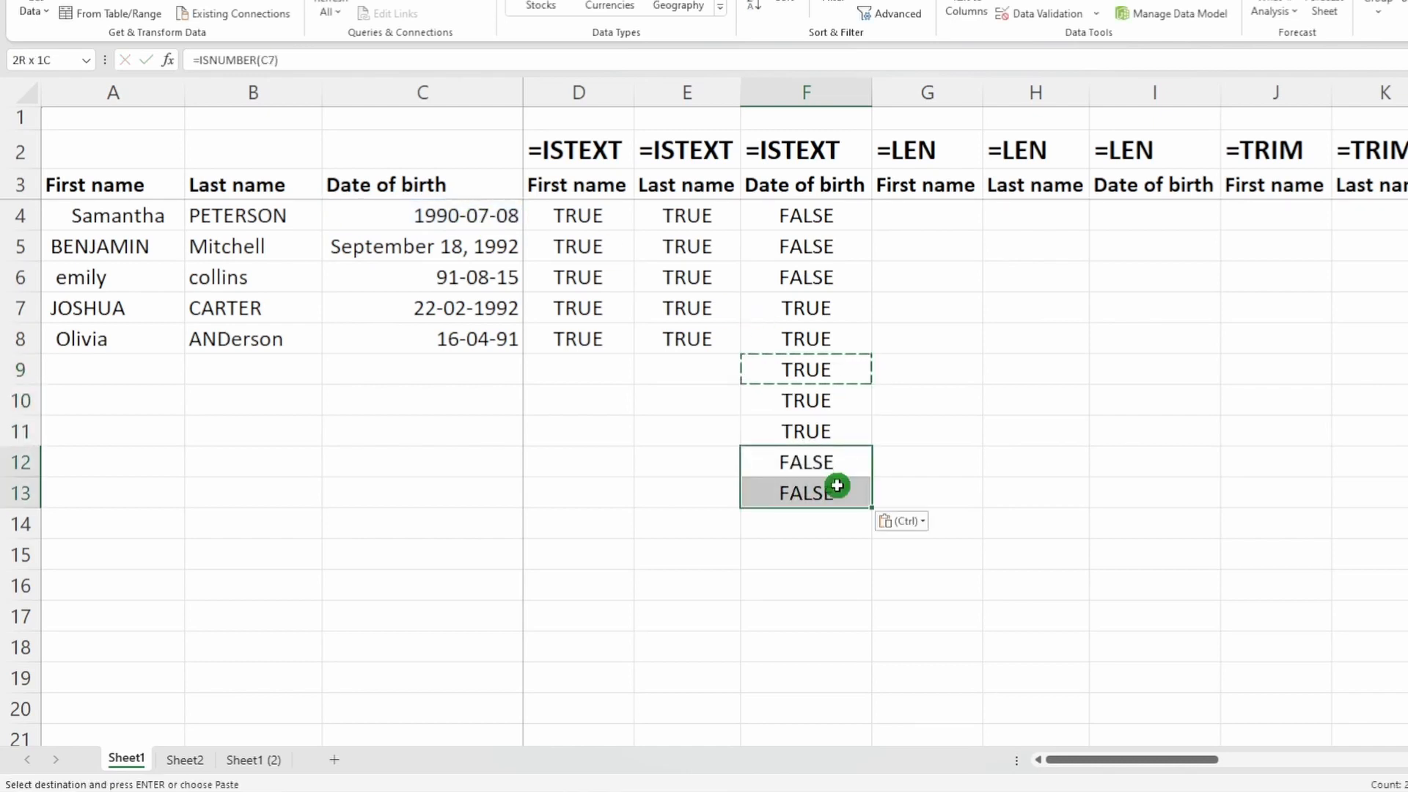
ctrl+drag(824, 315, 836, 424)
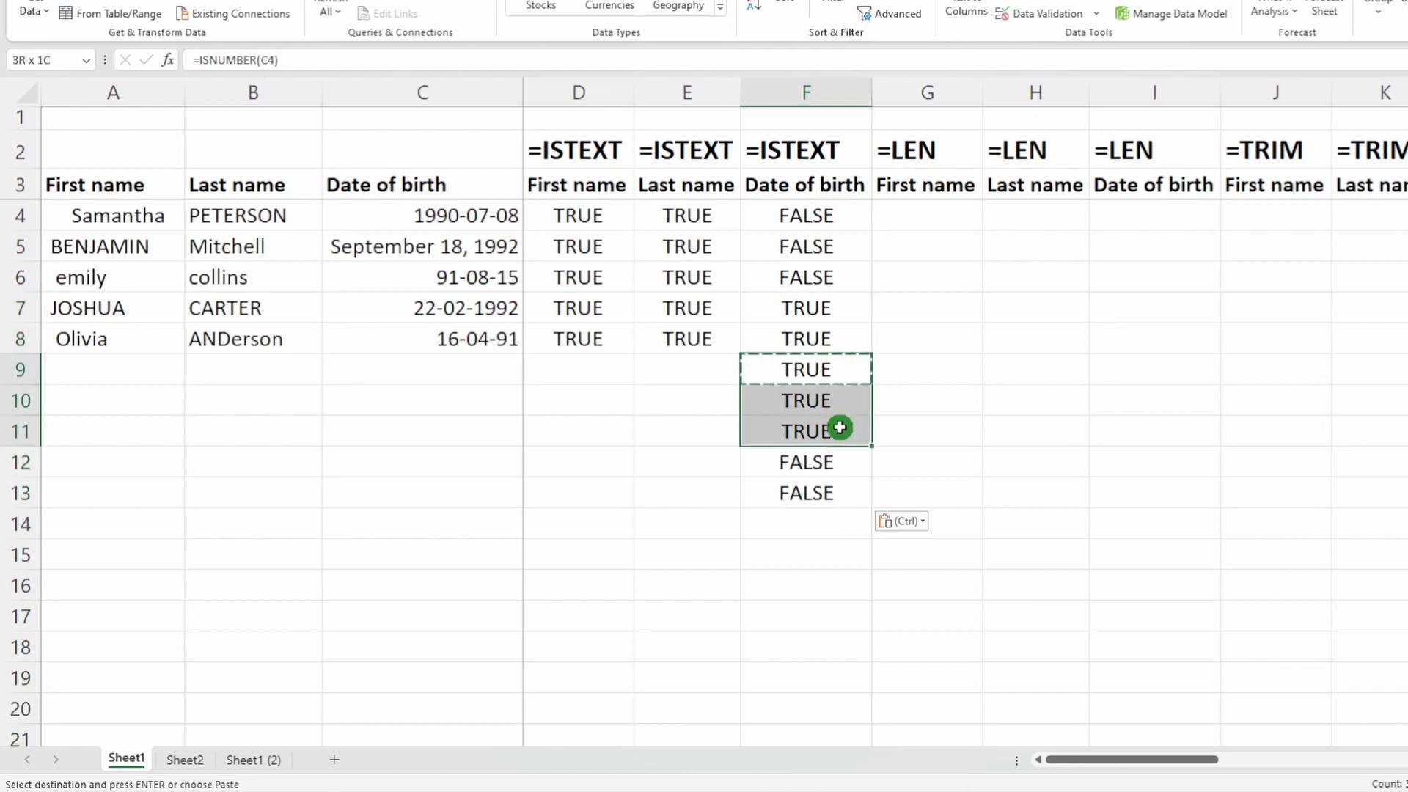
ctrl+drag(833, 217, 833, 274)
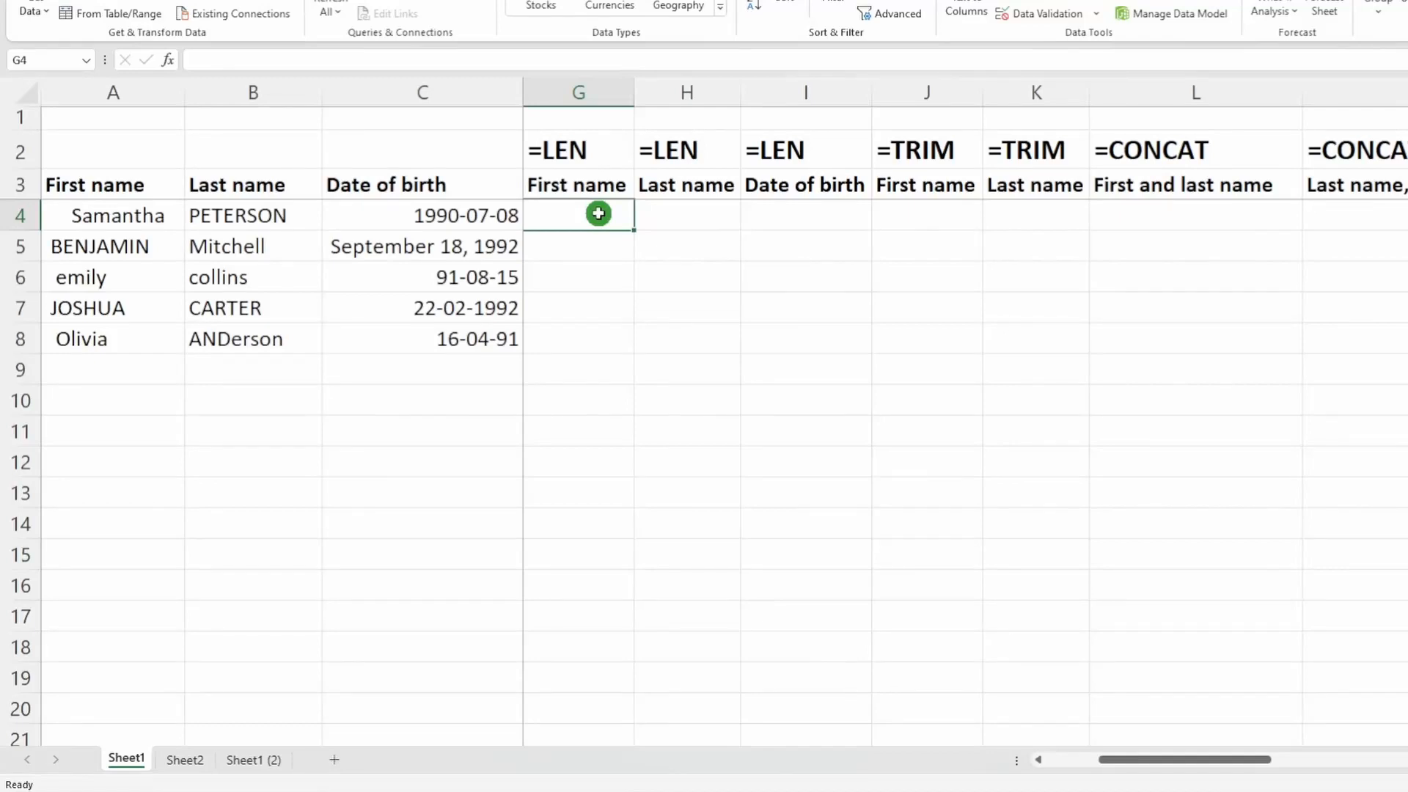
Step: Enter =LEN(A4) in cell G4 to count the characters of the first person's first name
text(=len()
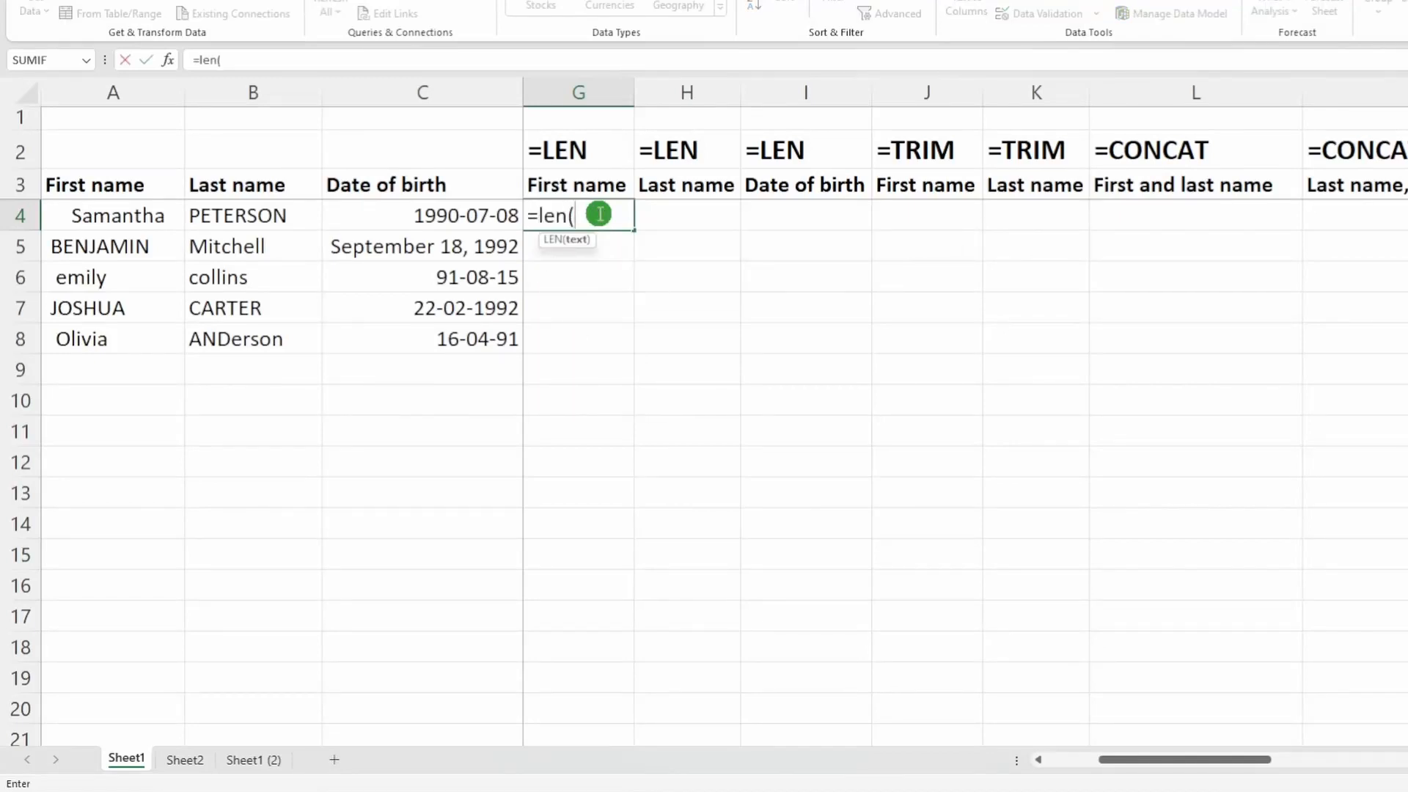
click(133, 211)
key(Return)
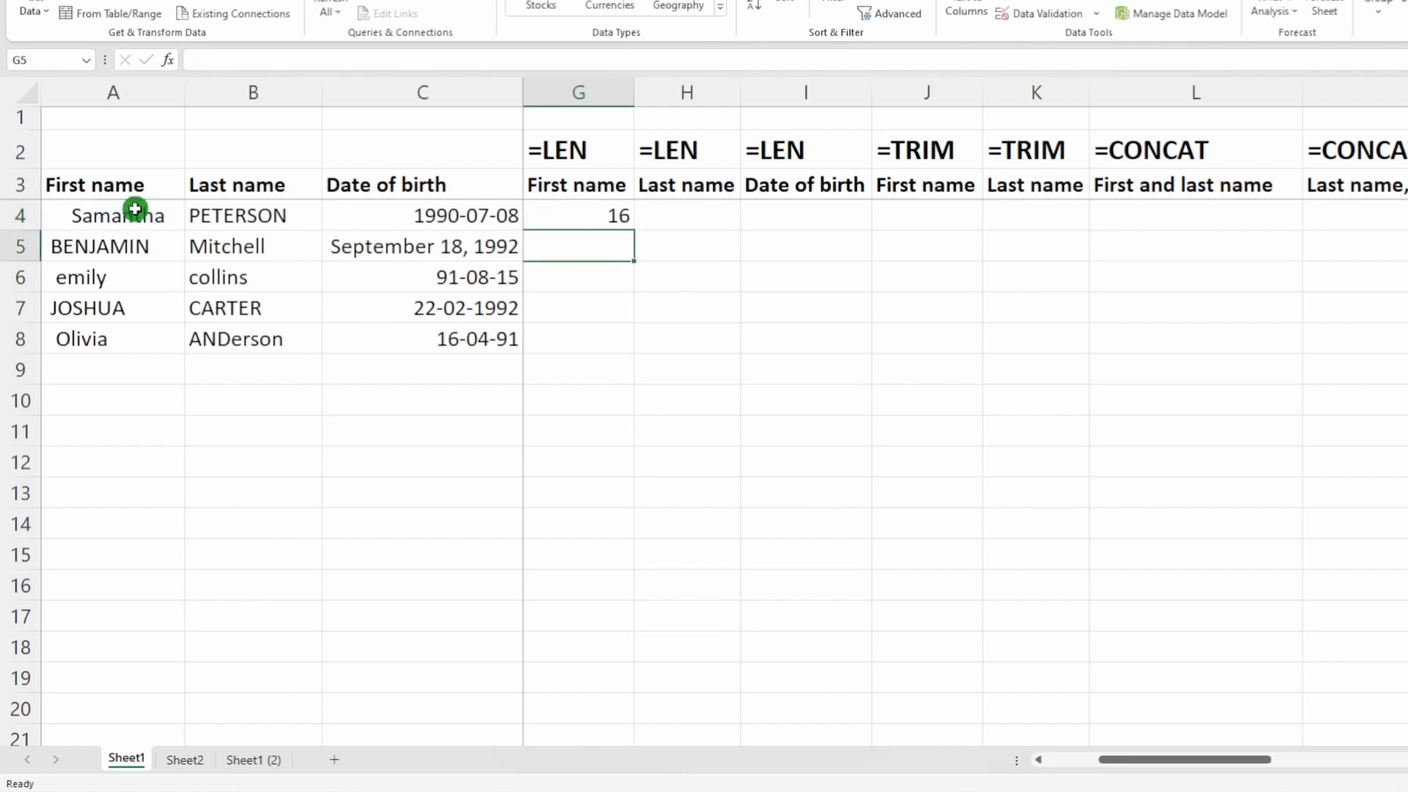
Step: Copy the LEN formula from G4 across the range G4:I8
click(606, 220)
key(ctrl+c)
drag(606, 220, 801, 339)
key(ctrl+v)
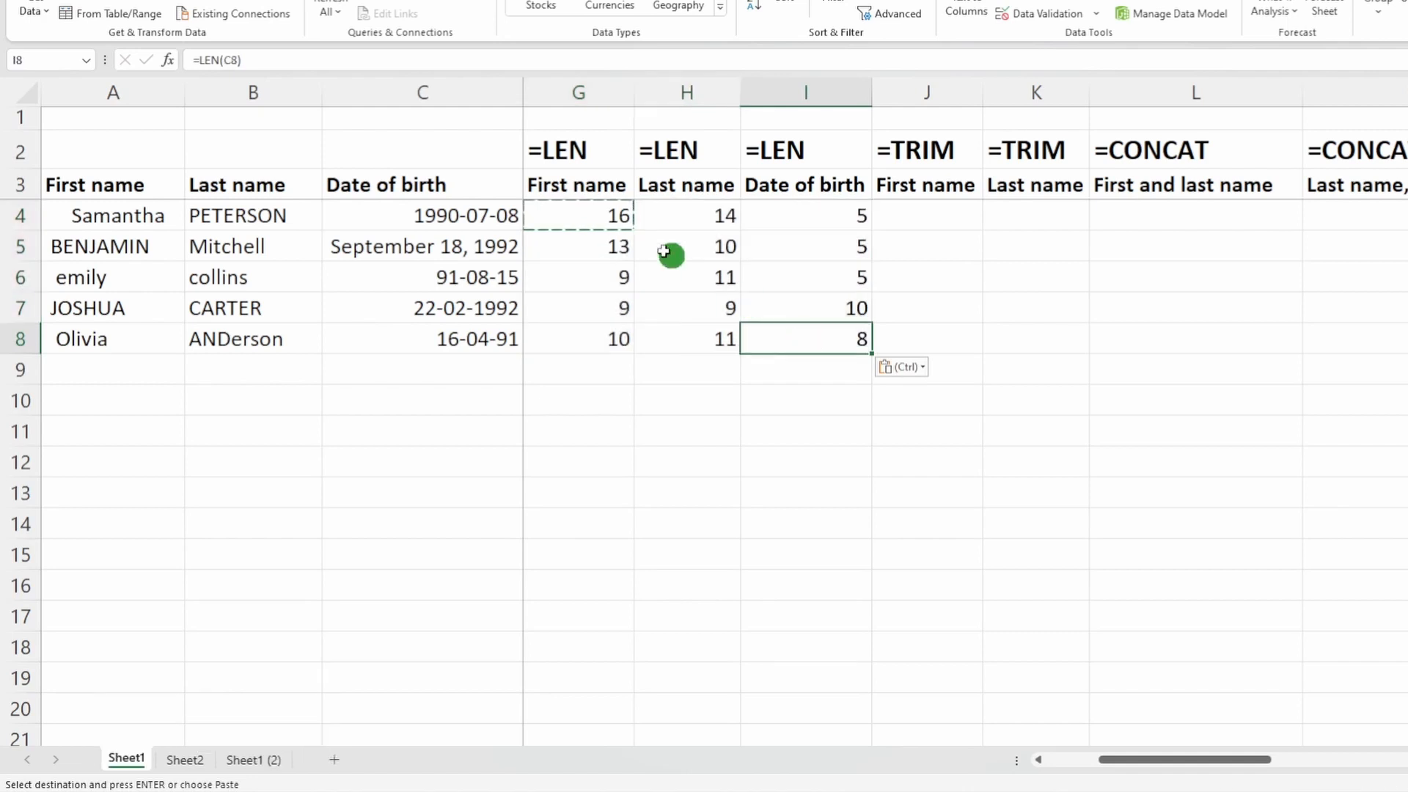
click(599, 214)
key(Escape)
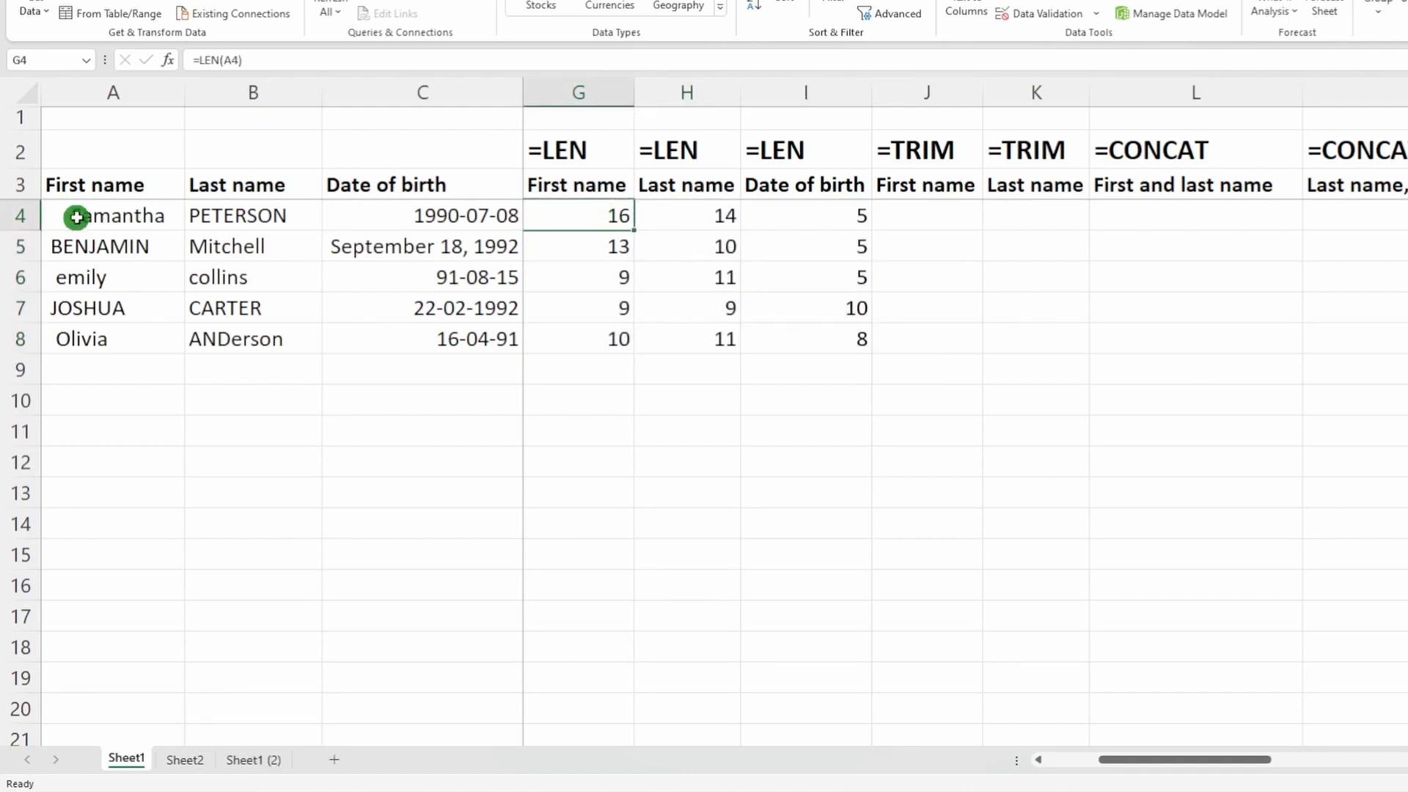
Step: Inspect the leading and trailing spaces in A4 and compare them with its character count in G4
click(148, 214)
double_click(156, 221)
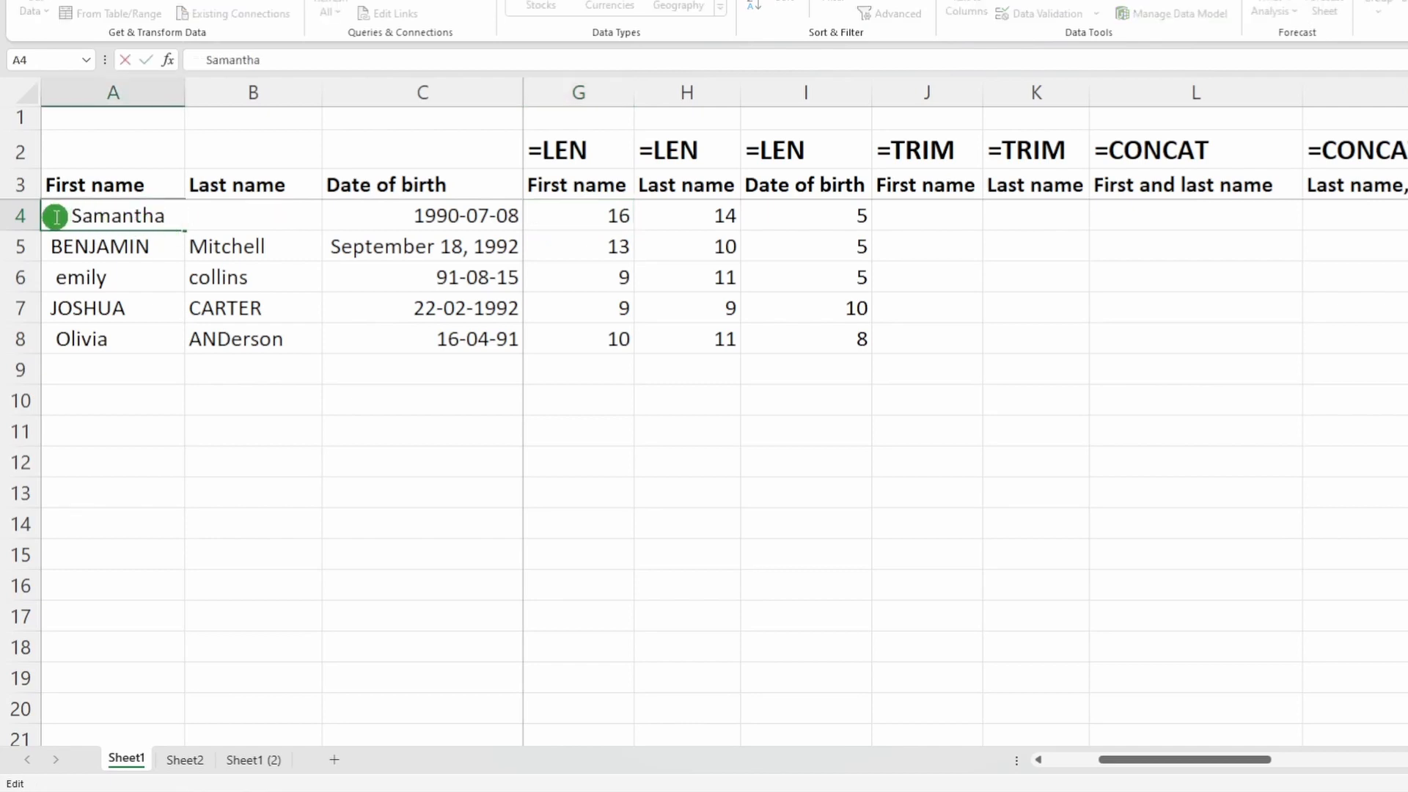
drag(47, 218, 210, 236)
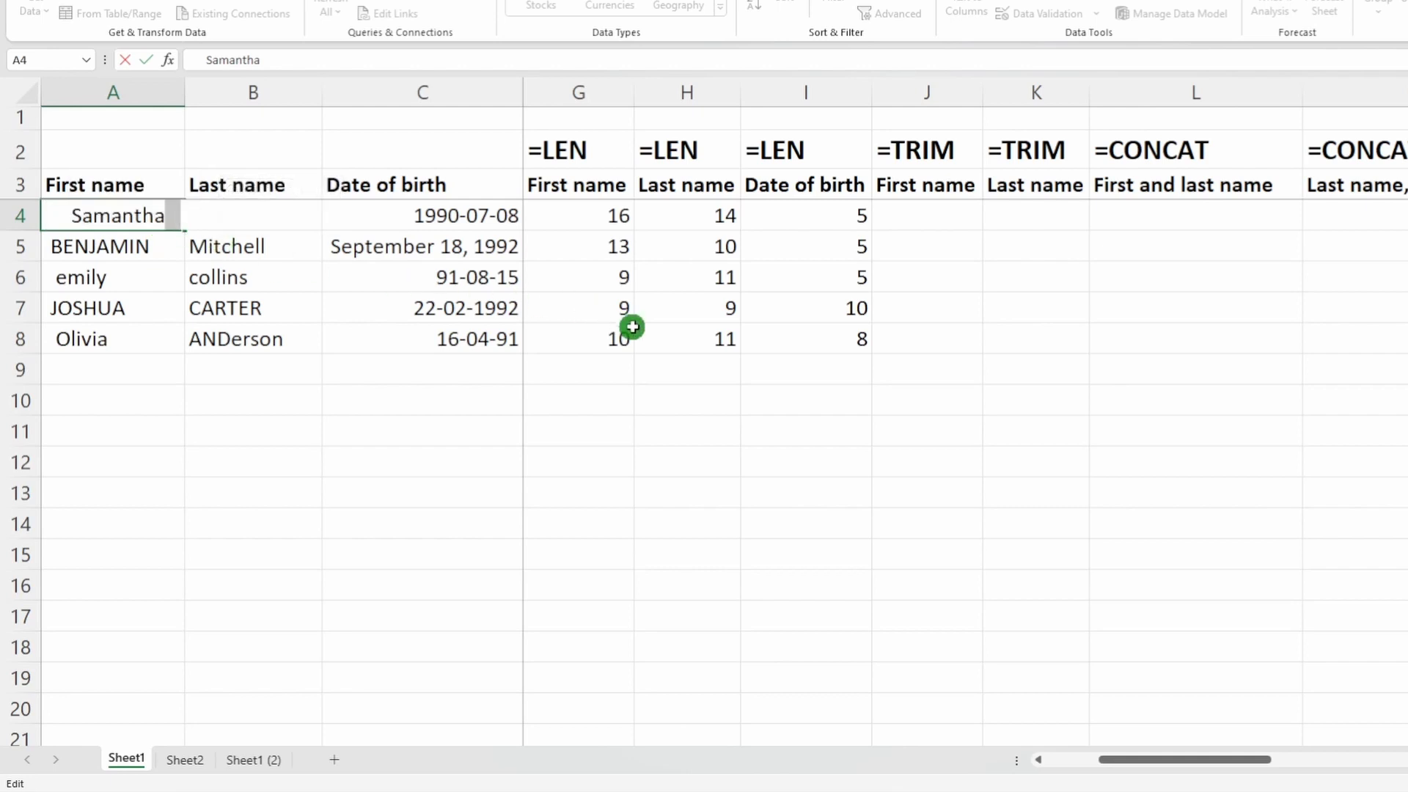
click(612, 220)
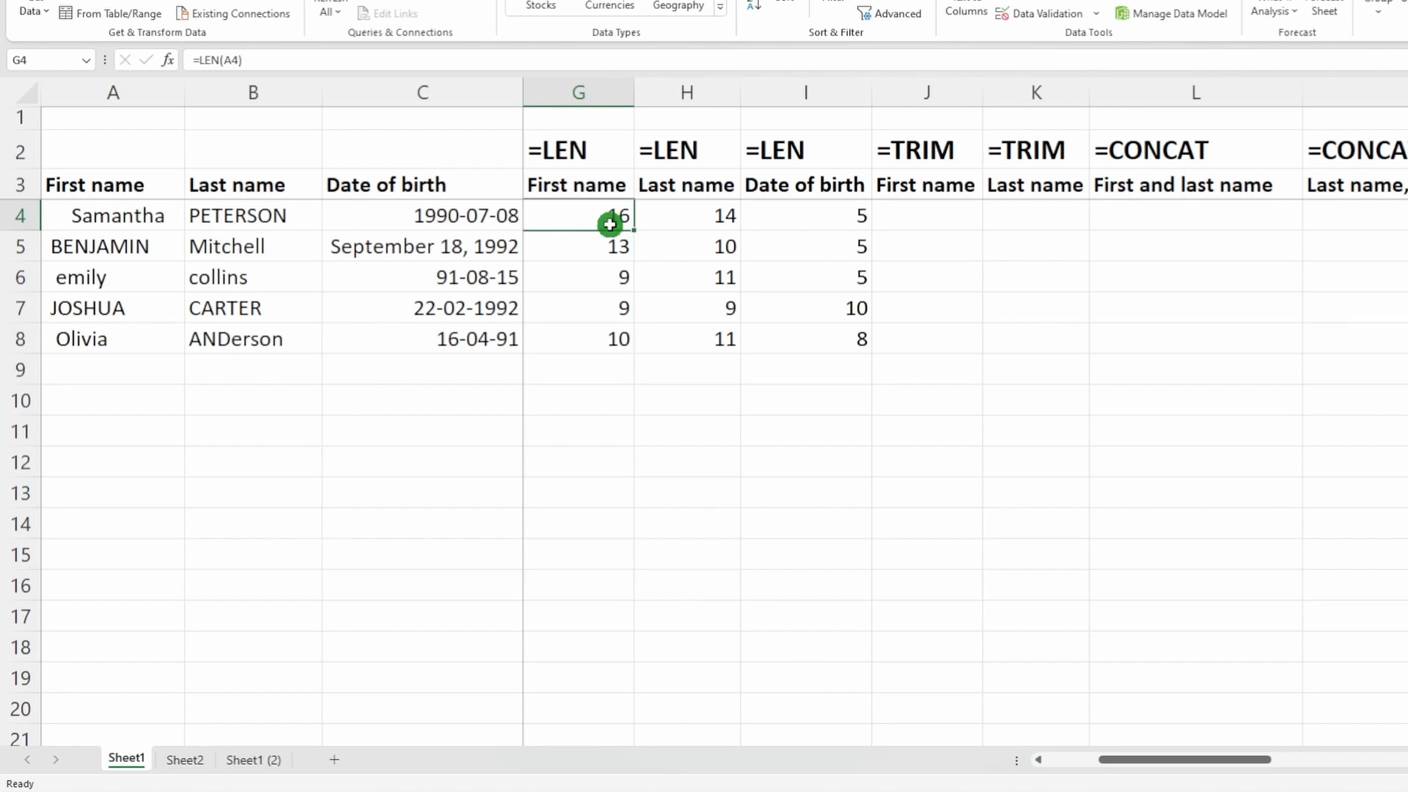
Step: Inspect the trailing spaces in B6 and compare them with its character count in H6
click(283, 267)
double_click(287, 270)
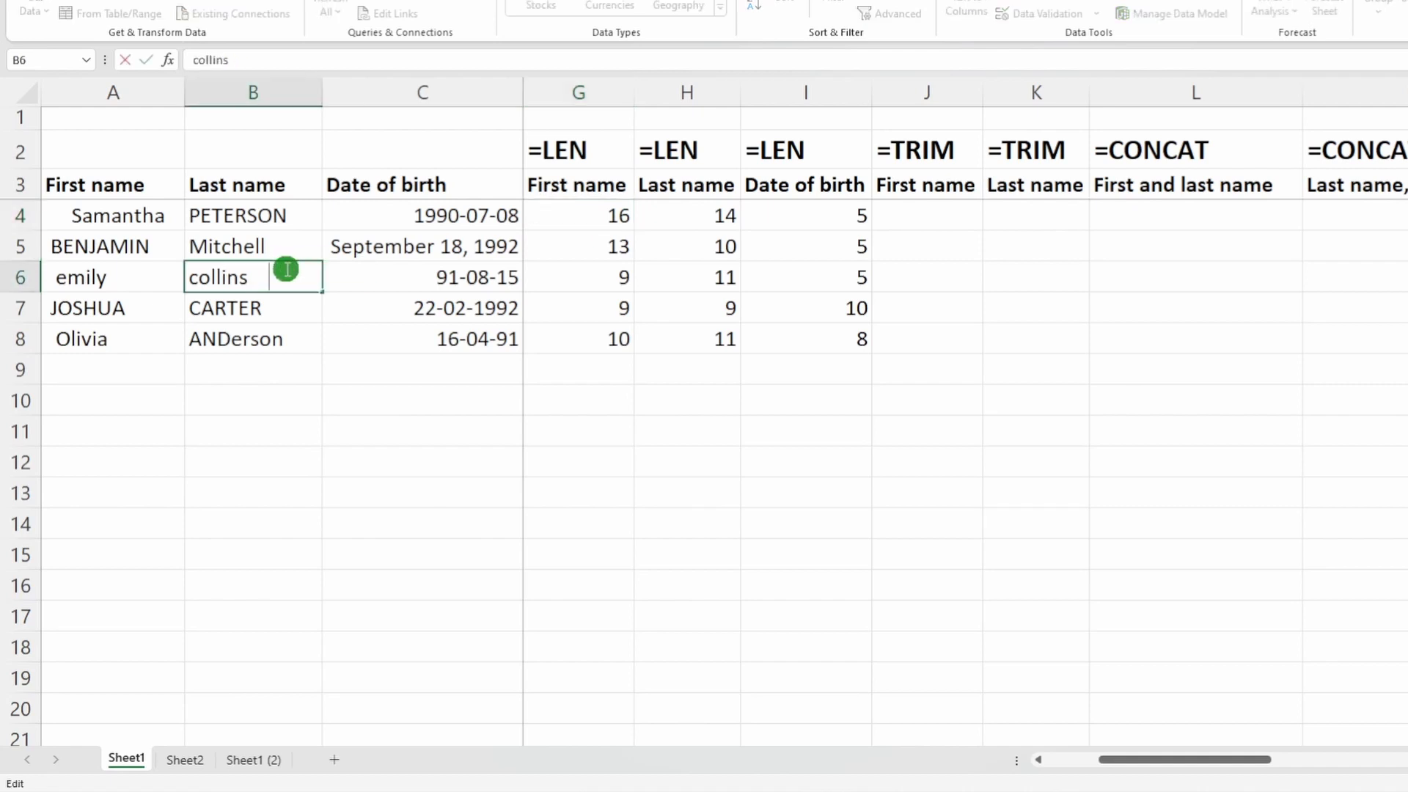
drag(244, 278, 273, 280)
click(252, 279)
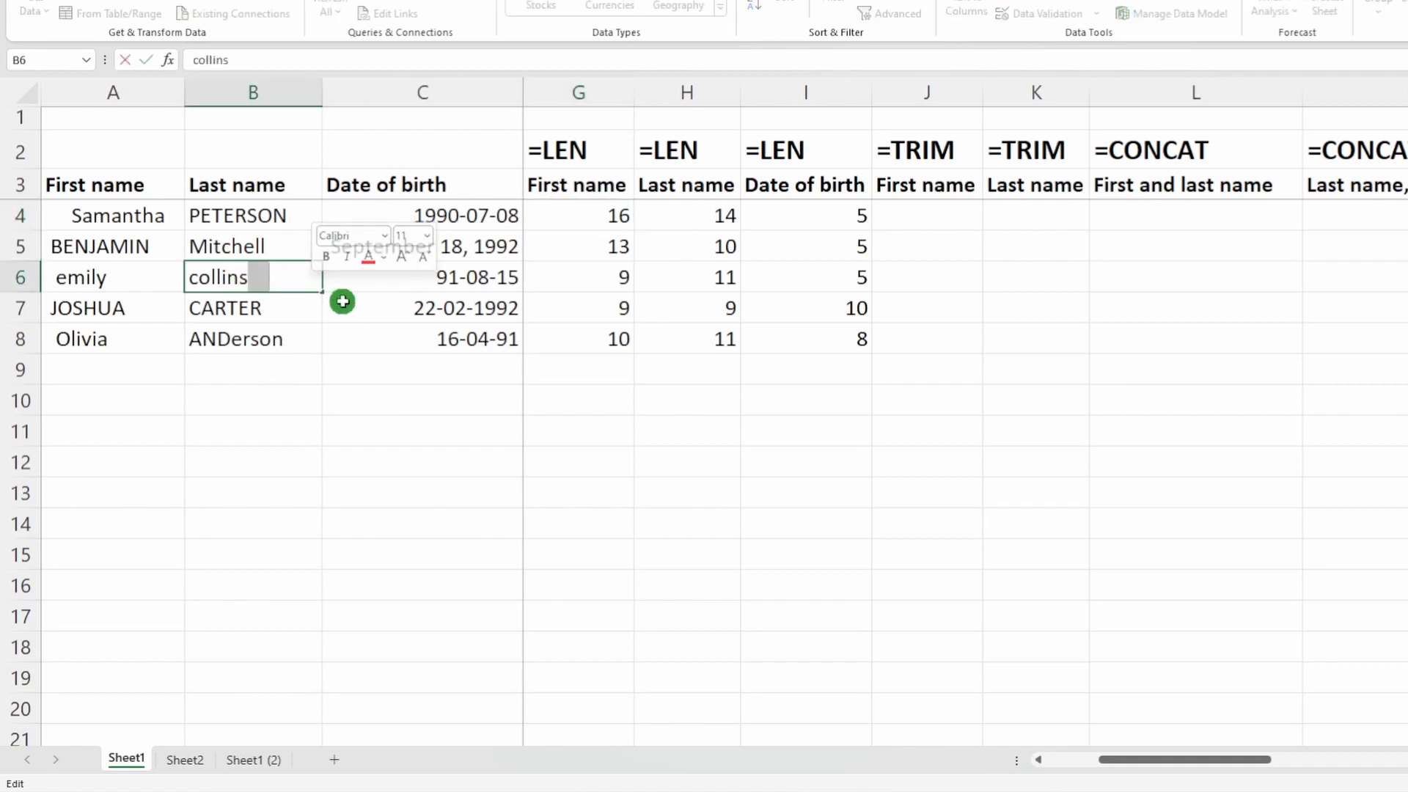
click(659, 282)
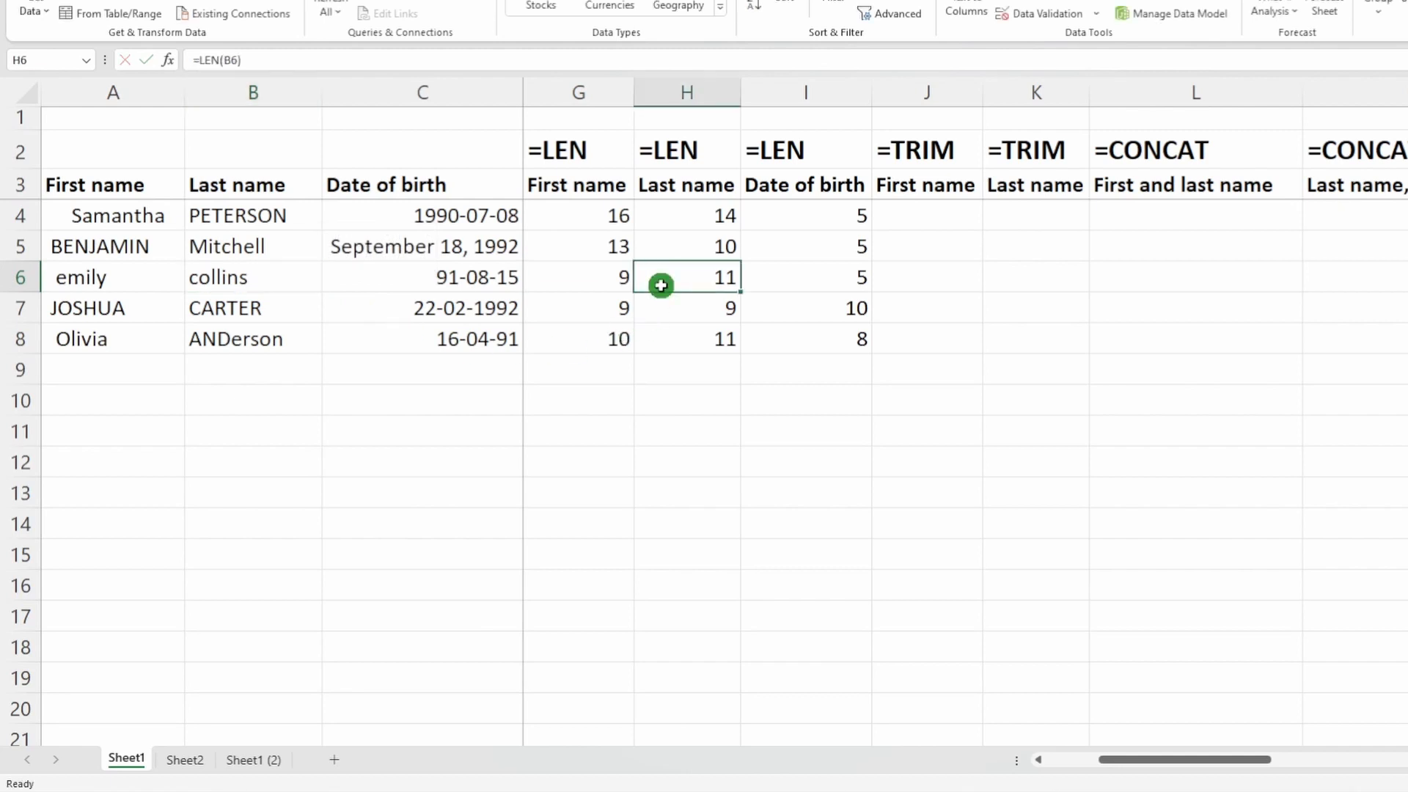
Step: Format the dates in C4:C6 as Text to reveal their underlying serial numbers, and undo the format change
click(833, 218)
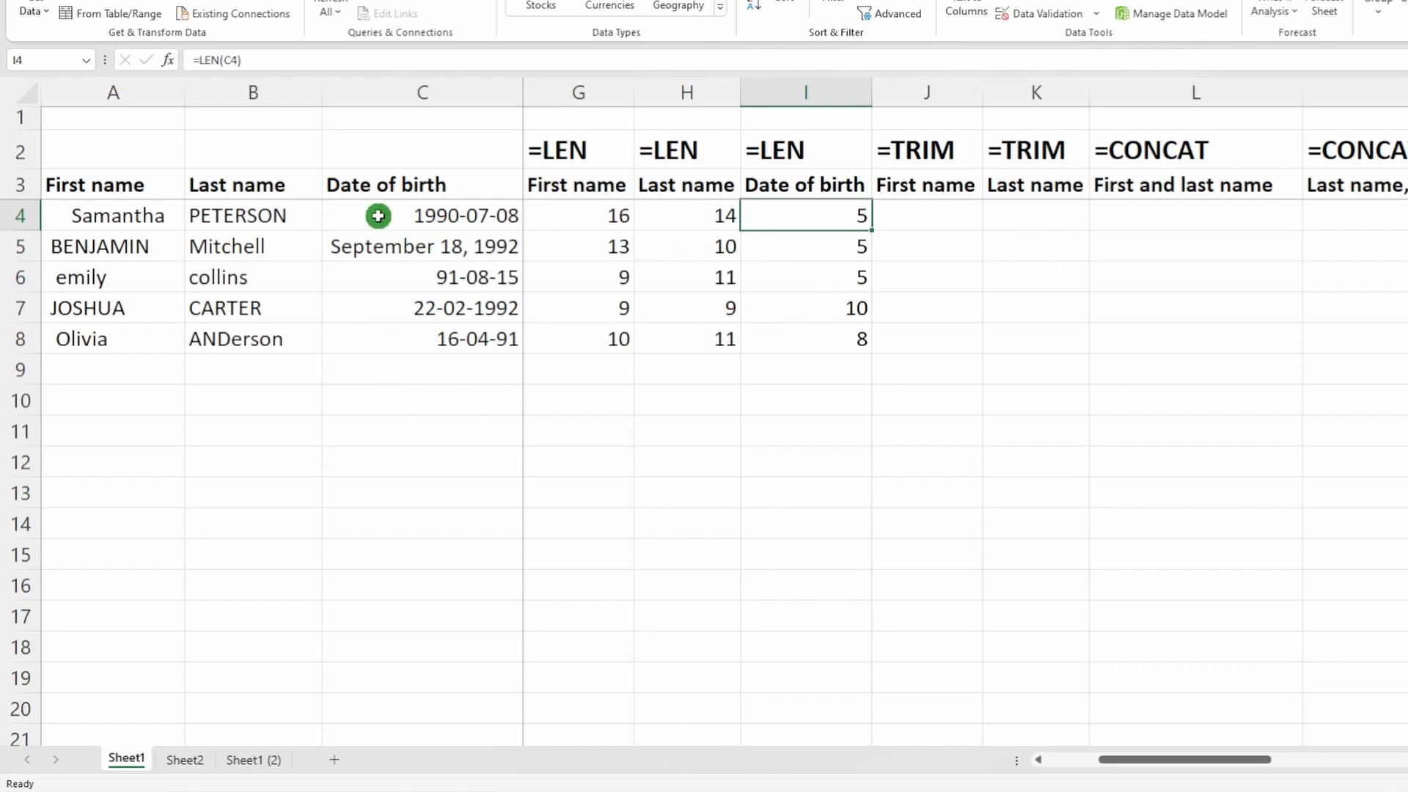
drag(378, 215, 375, 277)
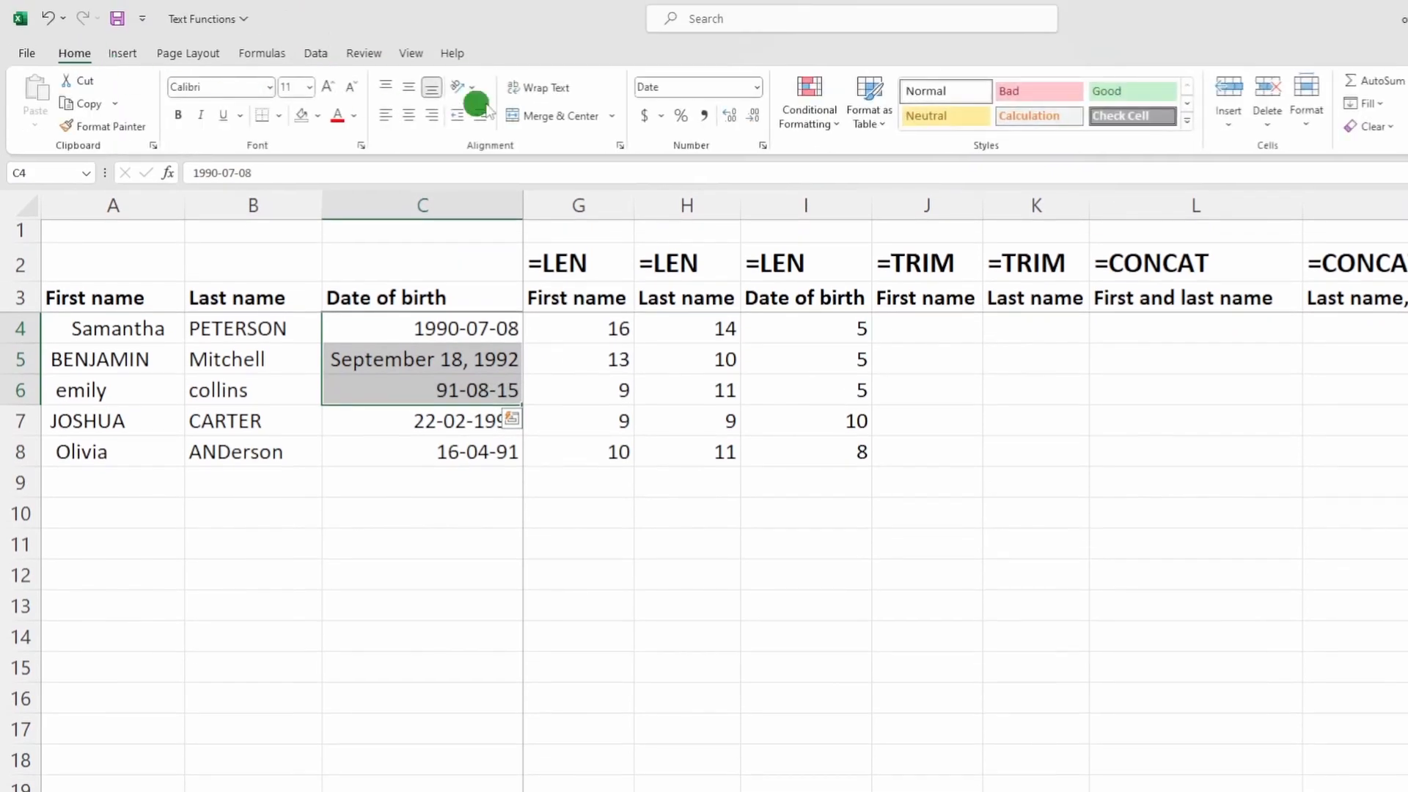
click(756, 88)
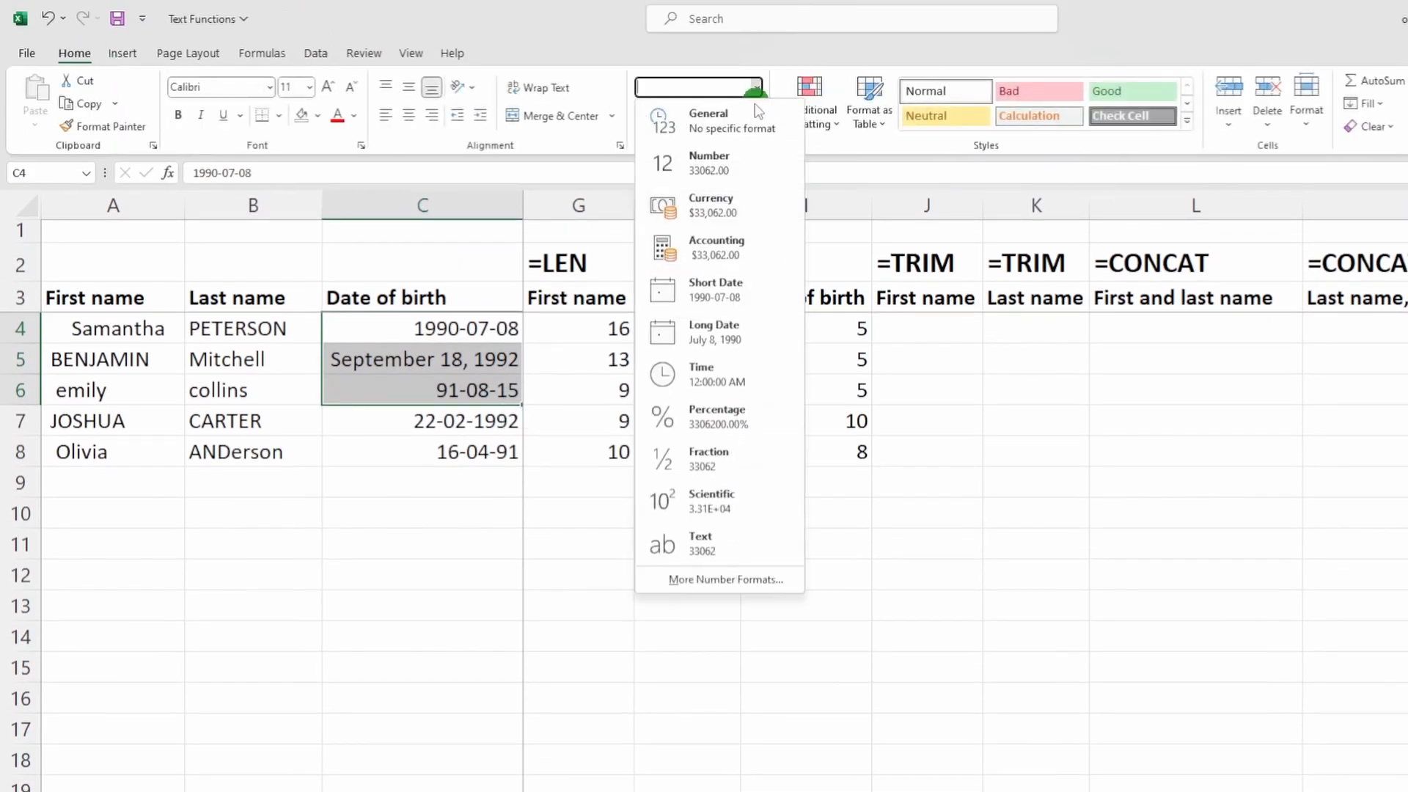
click(708, 551)
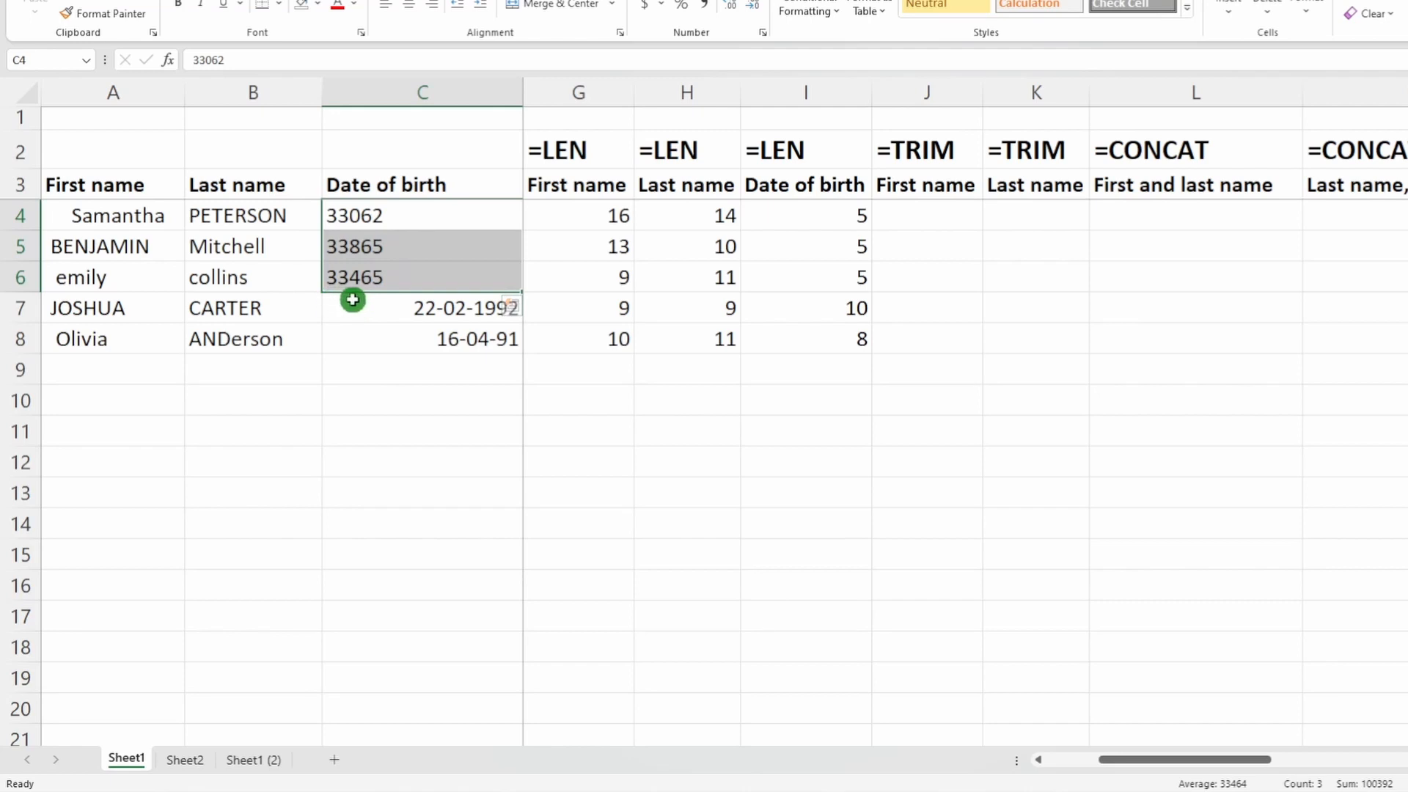
key(ctrl+z)
Step: Compare the dates stored as text in C7:C8 with their character counts in I7 and I8
click(392, 306)
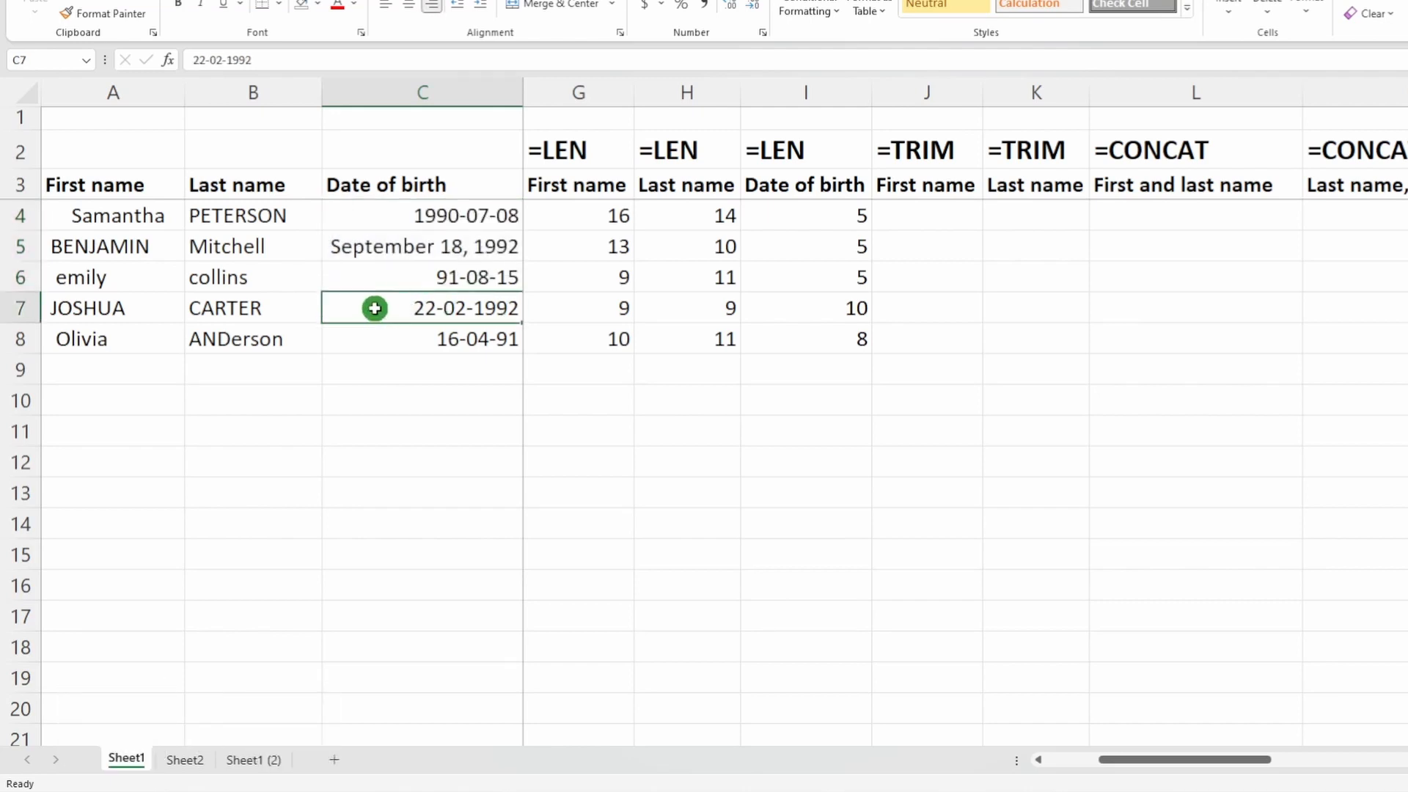
drag(375, 308, 374, 330)
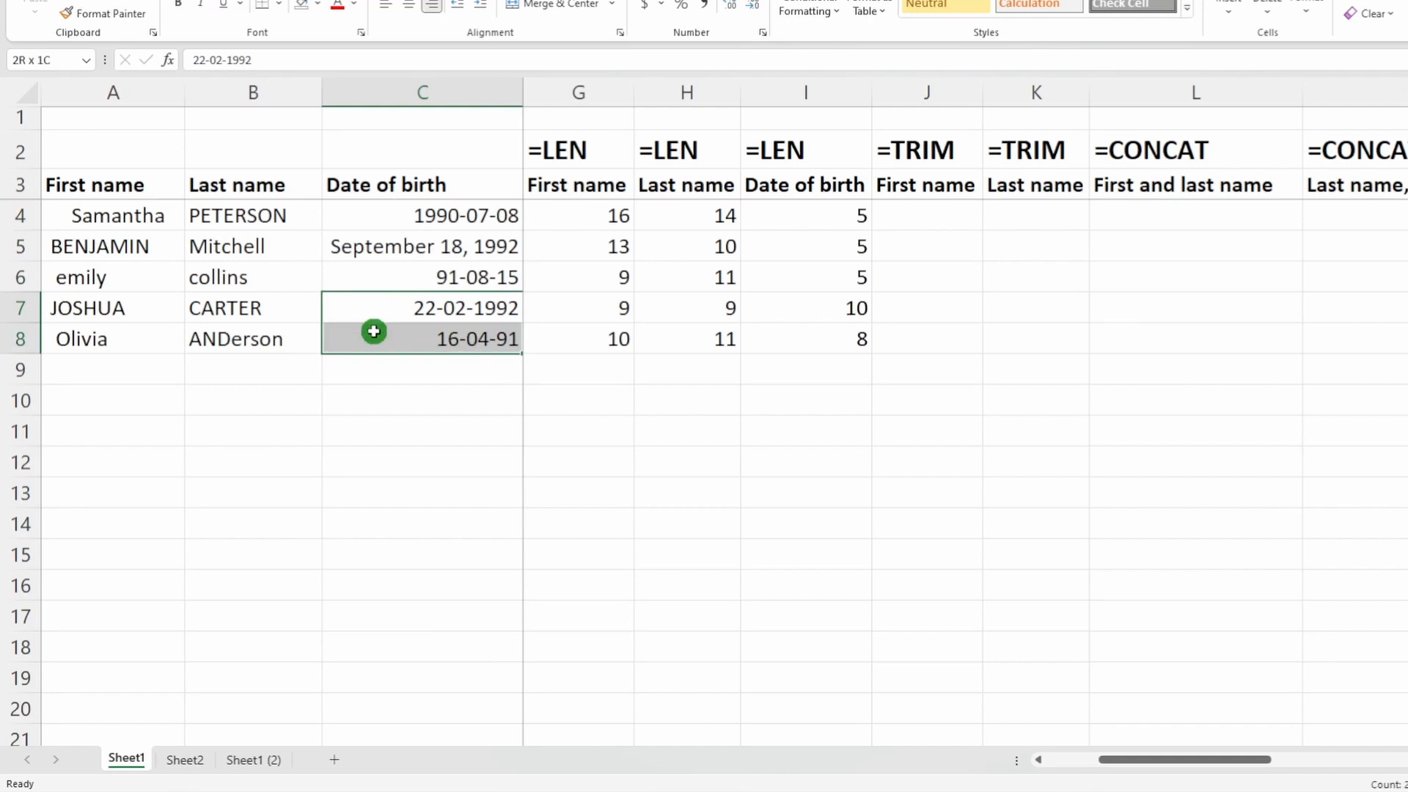
click(792, 301)
click(794, 330)
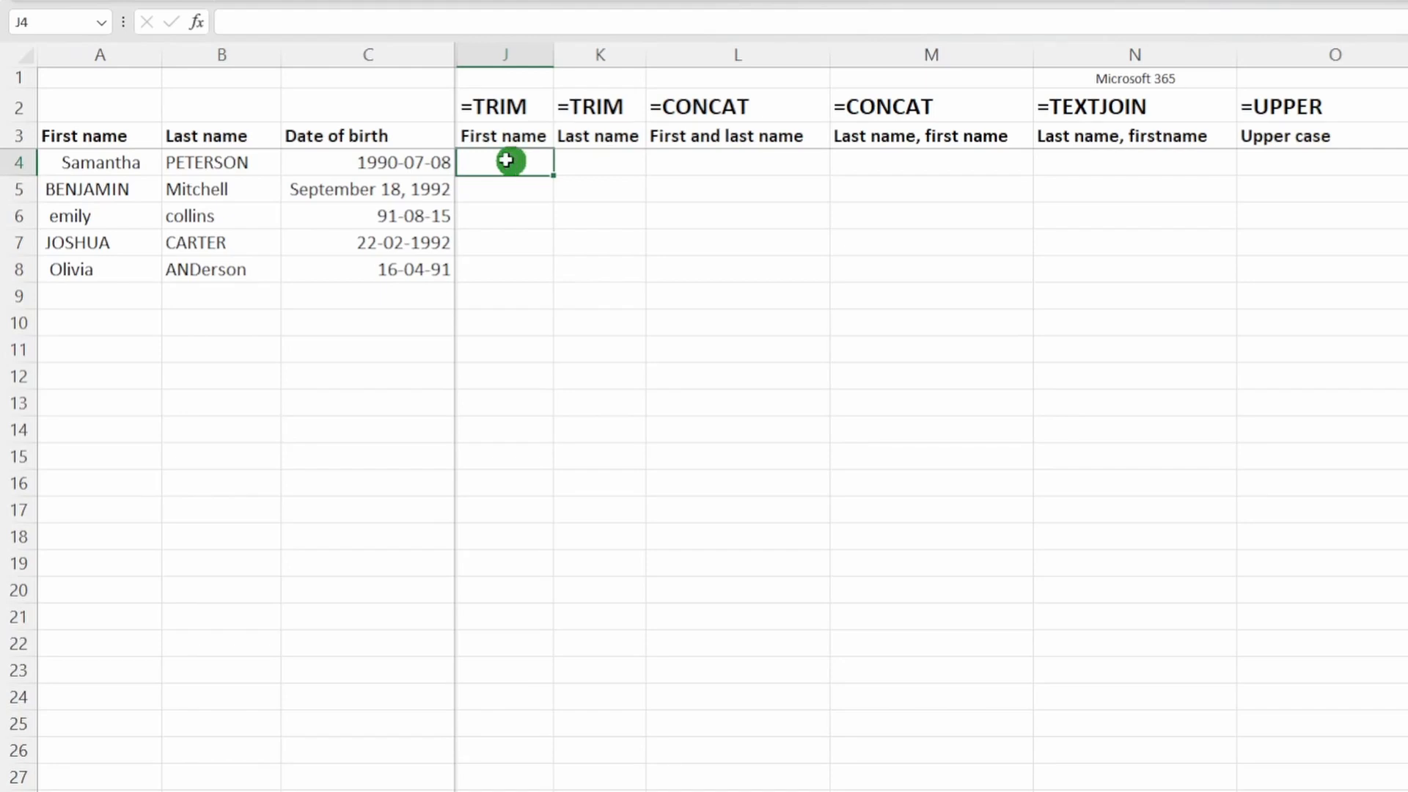
Step: Enter =TRIM(A4) in cell J4 to remove the extra spaces from the first person's first name
drag(57, 160, 381, 268)
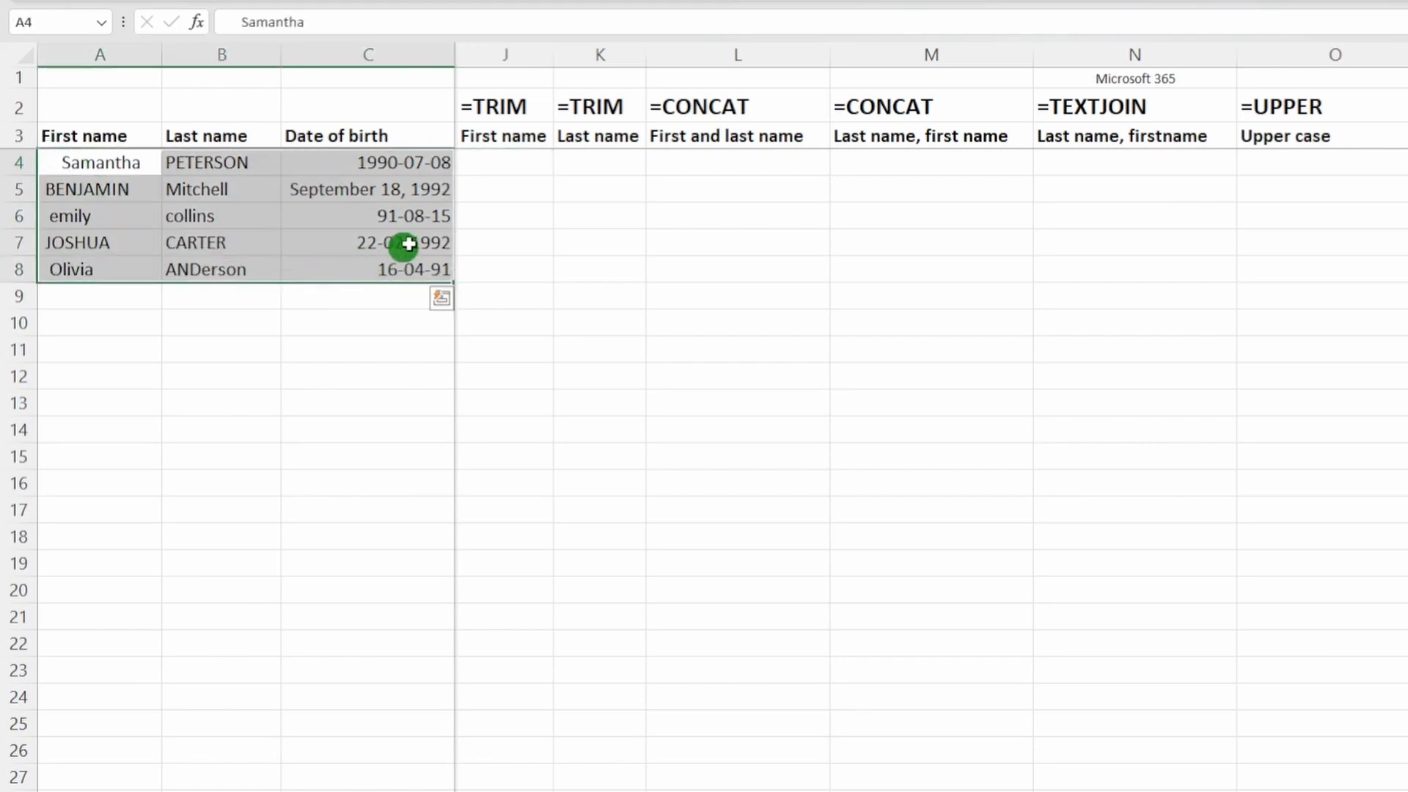
click(519, 160)
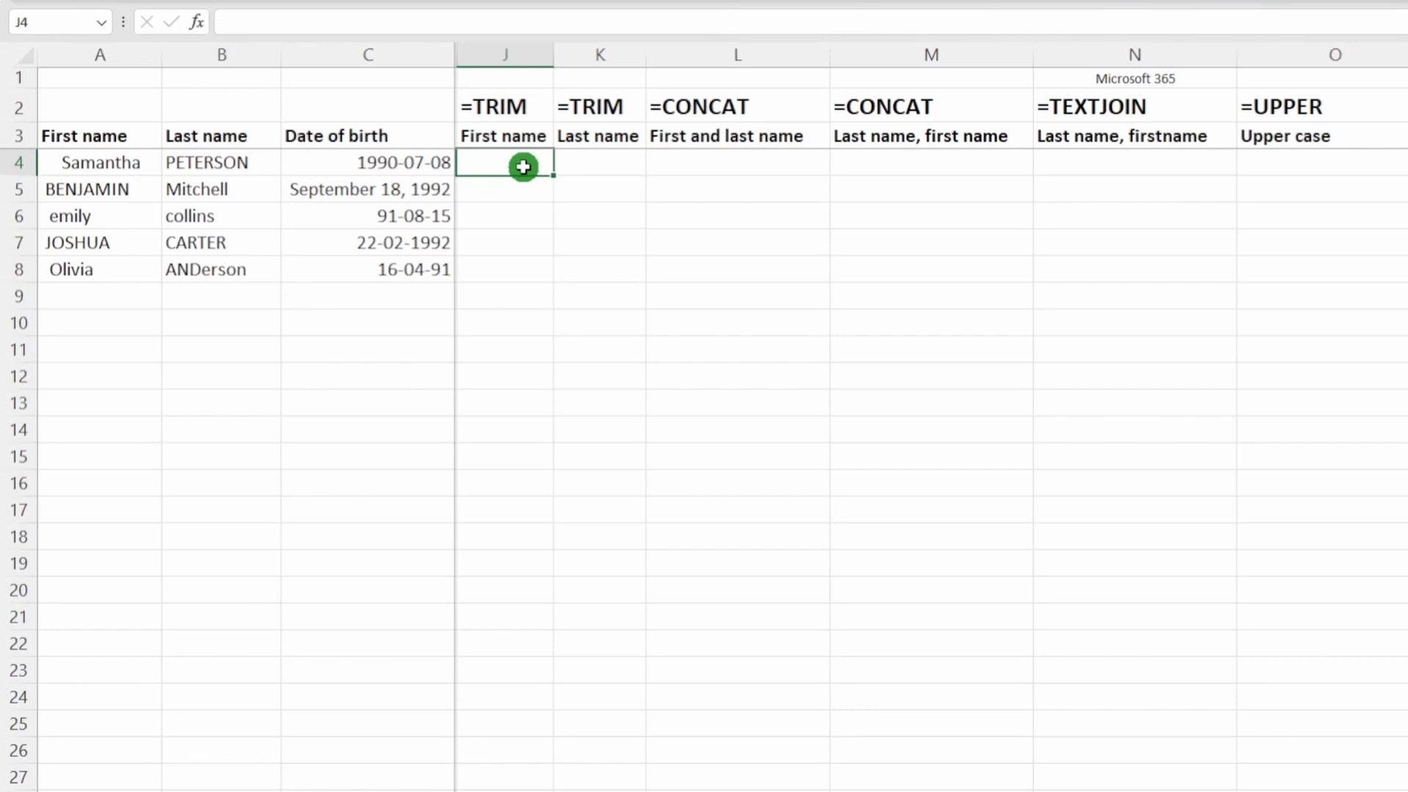
text(=trim()
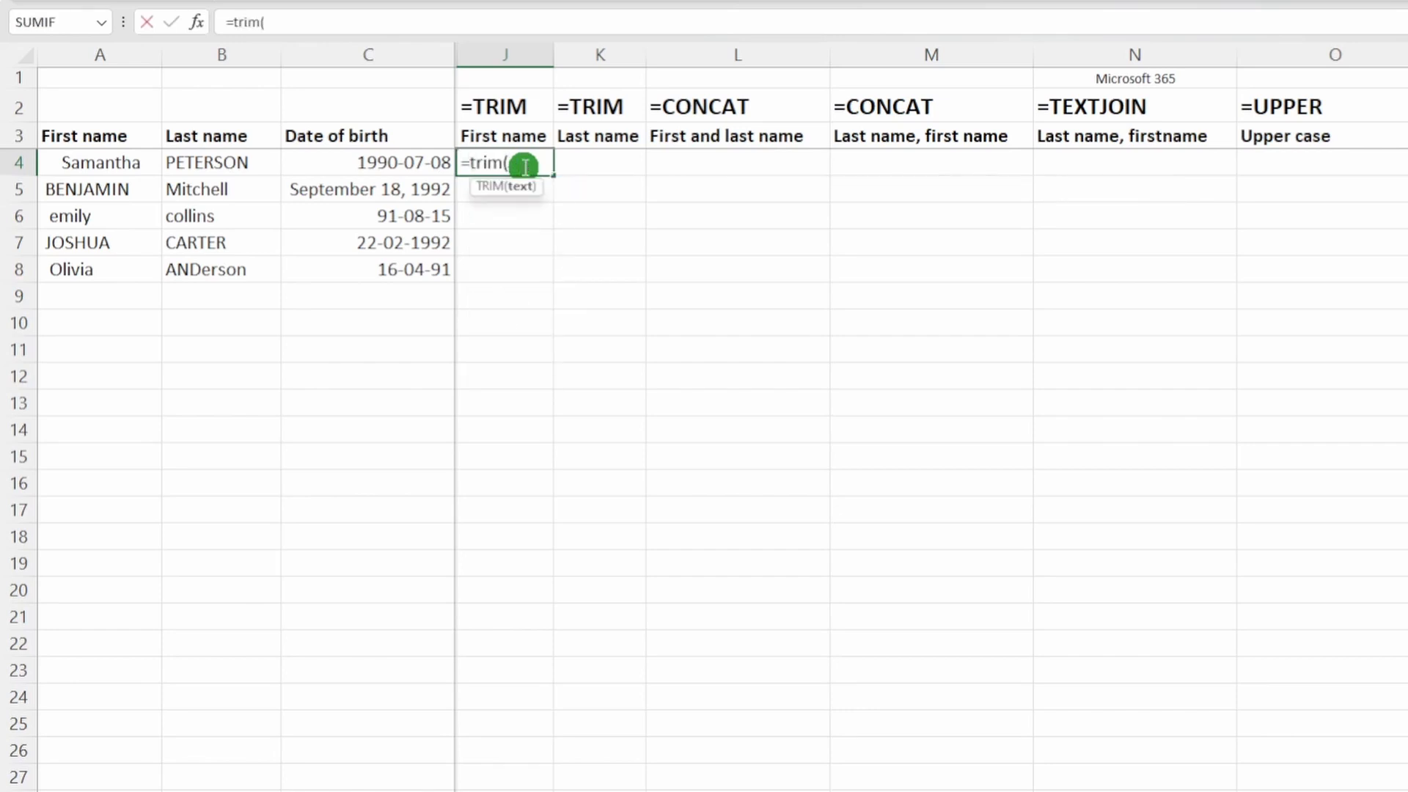
click(81, 167)
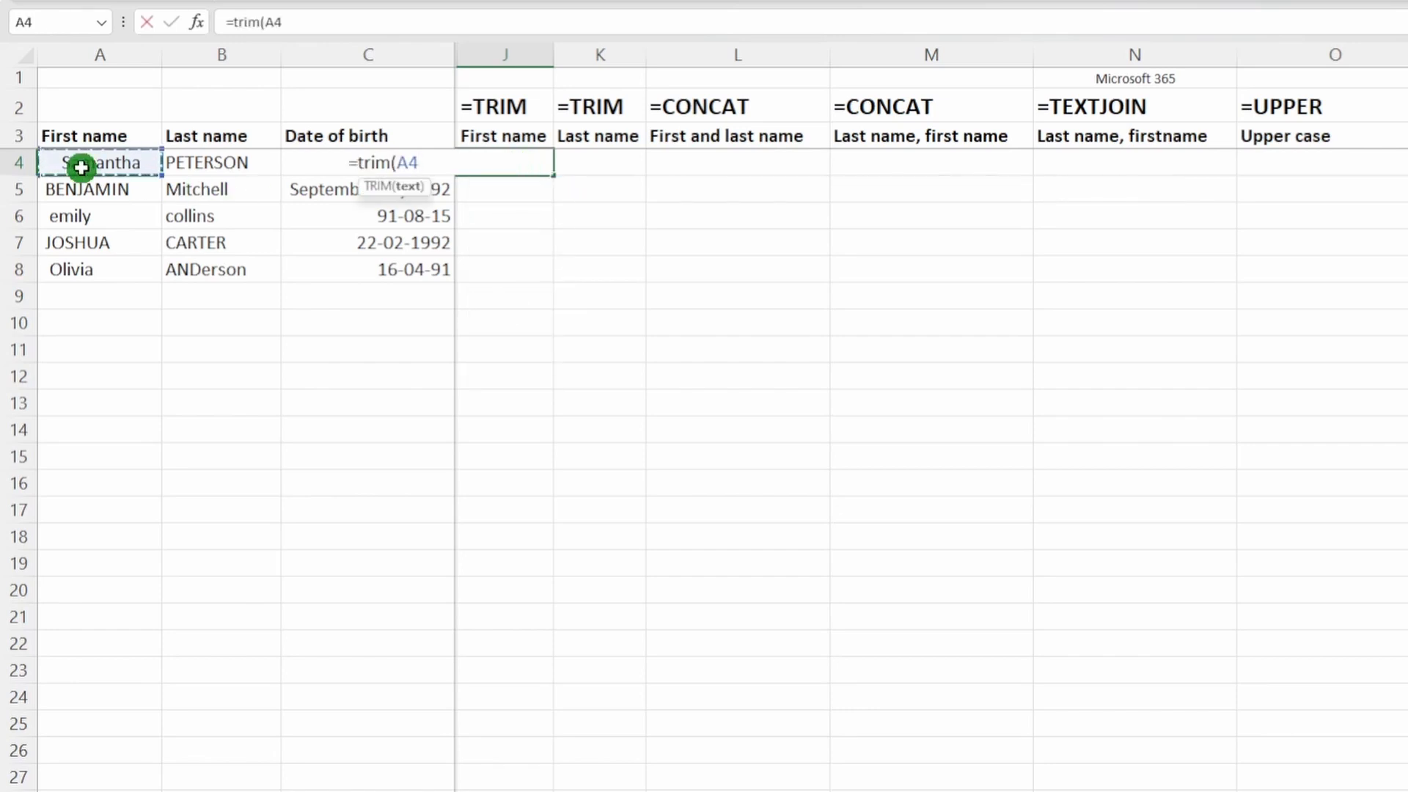
text())
key(Return)
Step: Copy the TRIM formula from J4 across the range J4:K8
click(548, 163)
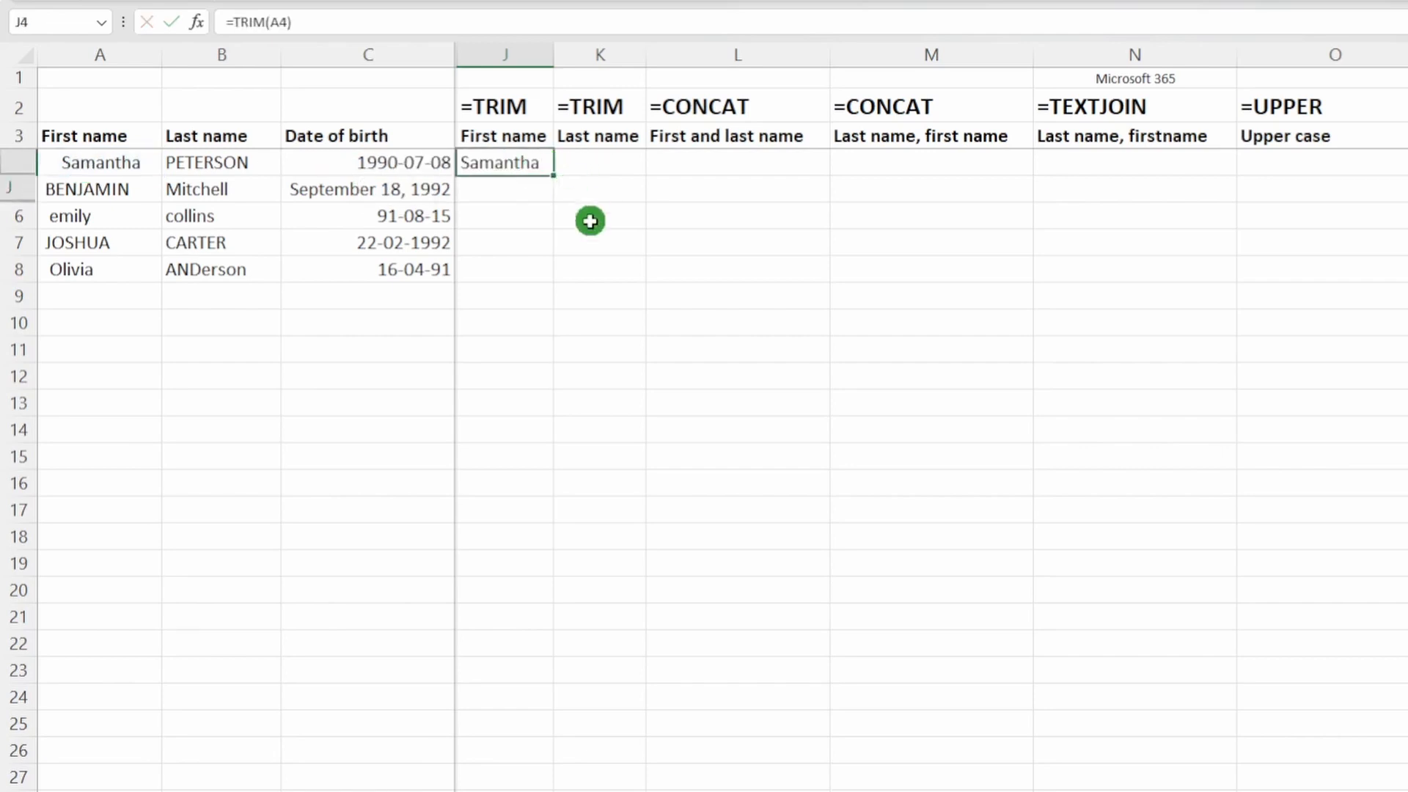
key(ctrl+c)
drag(550, 162, 608, 275)
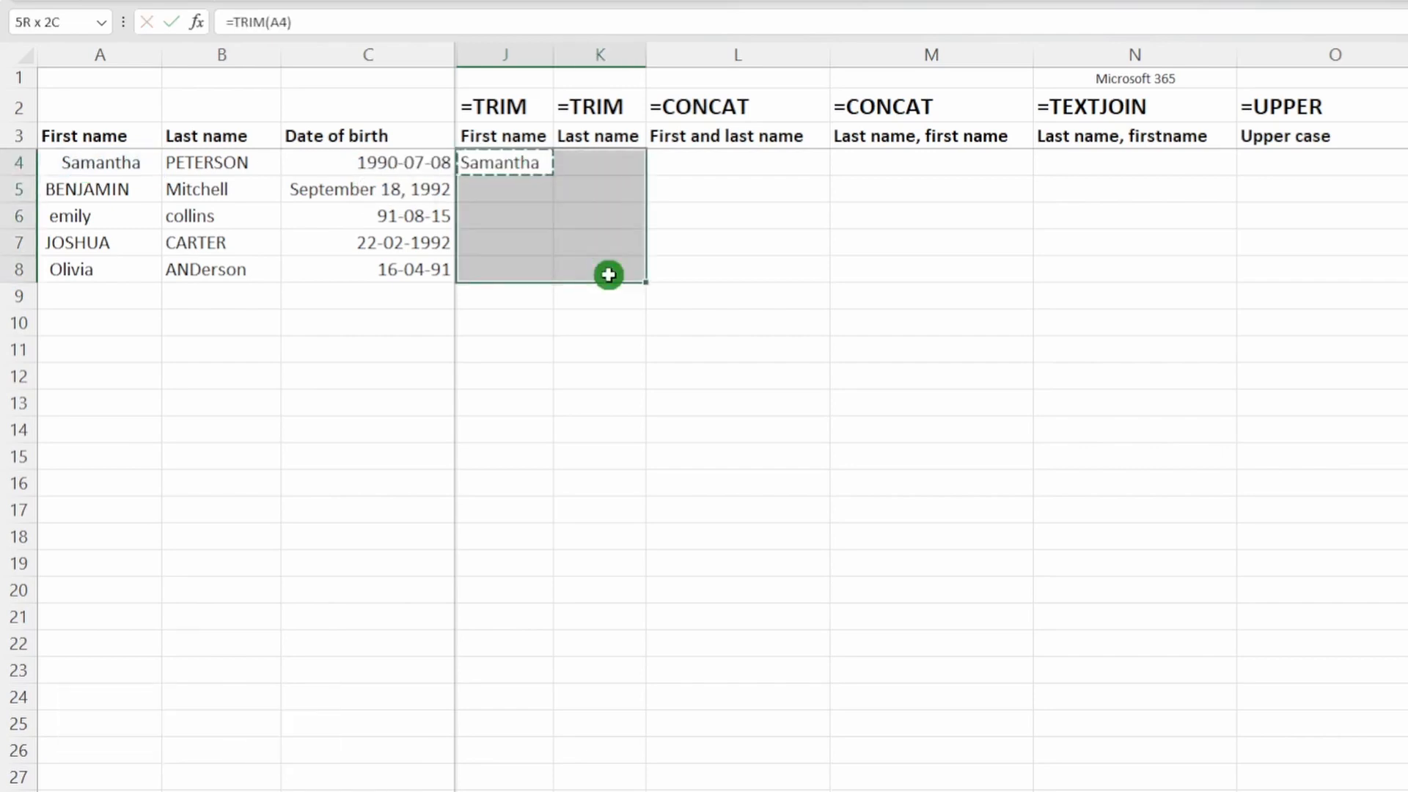
key(ctrl+v)
click(608, 275)
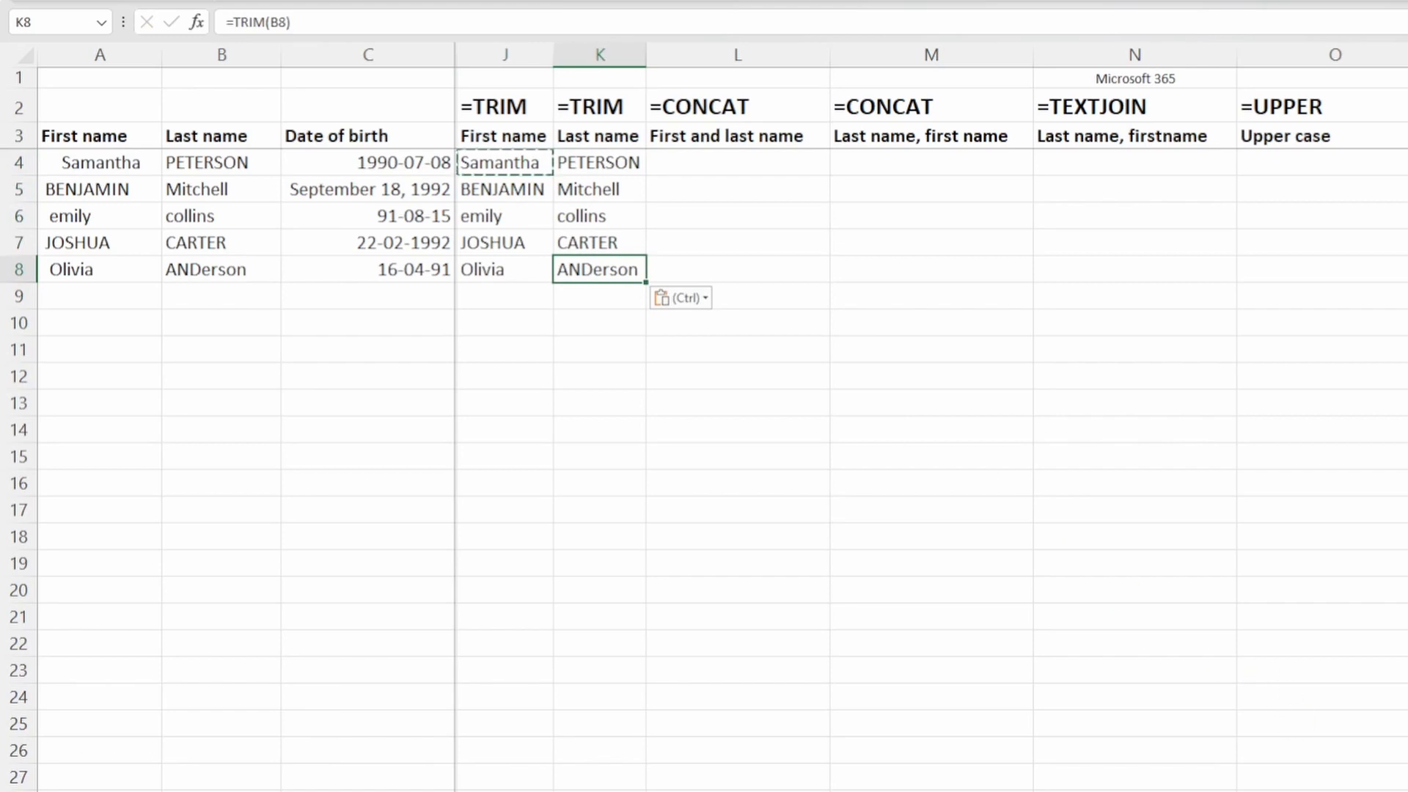
Step: Copy the trimmed names in J4:K8 and paste them as values over the original names in A4:B8
scroll(895, 426, left, 4)
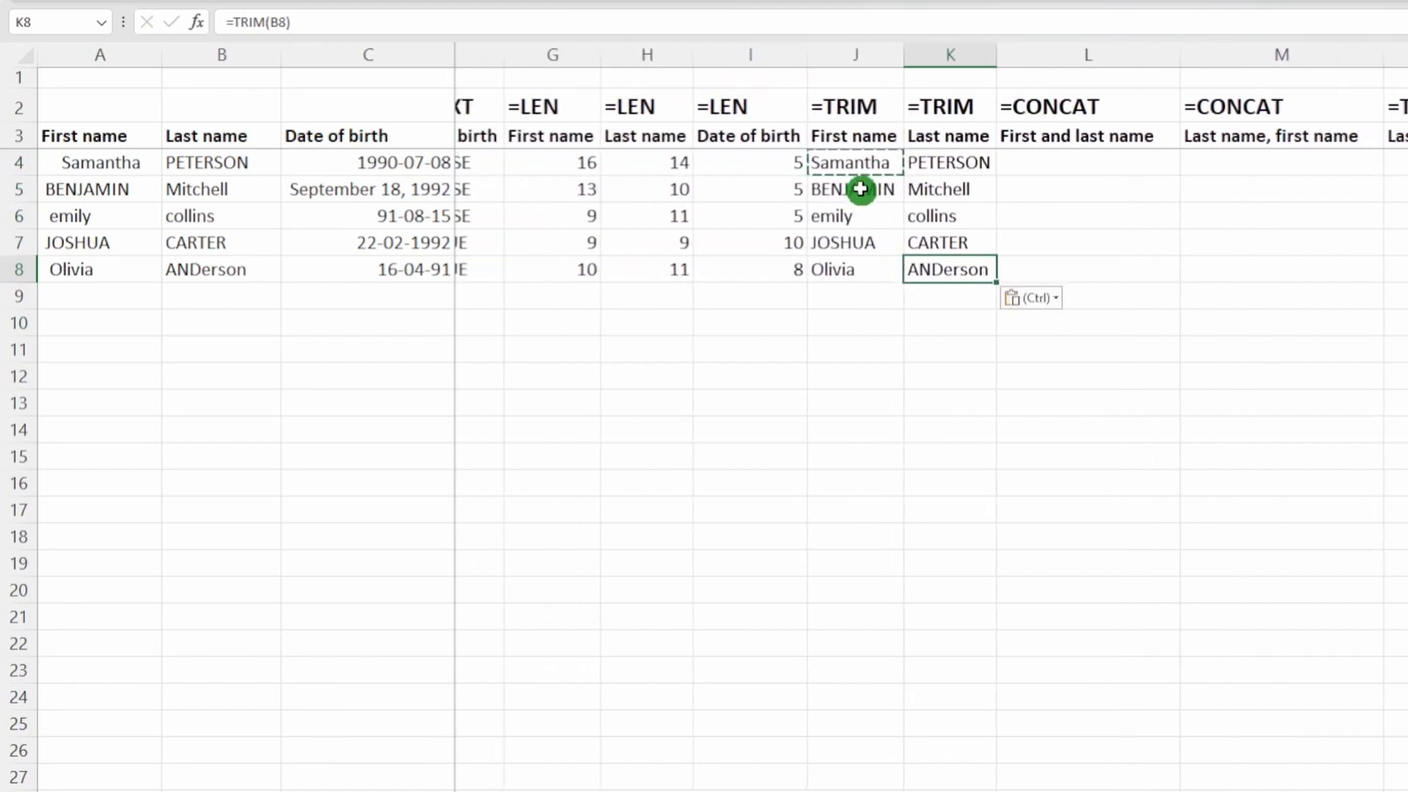
drag(850, 163, 946, 271)
key(ctrl+c)
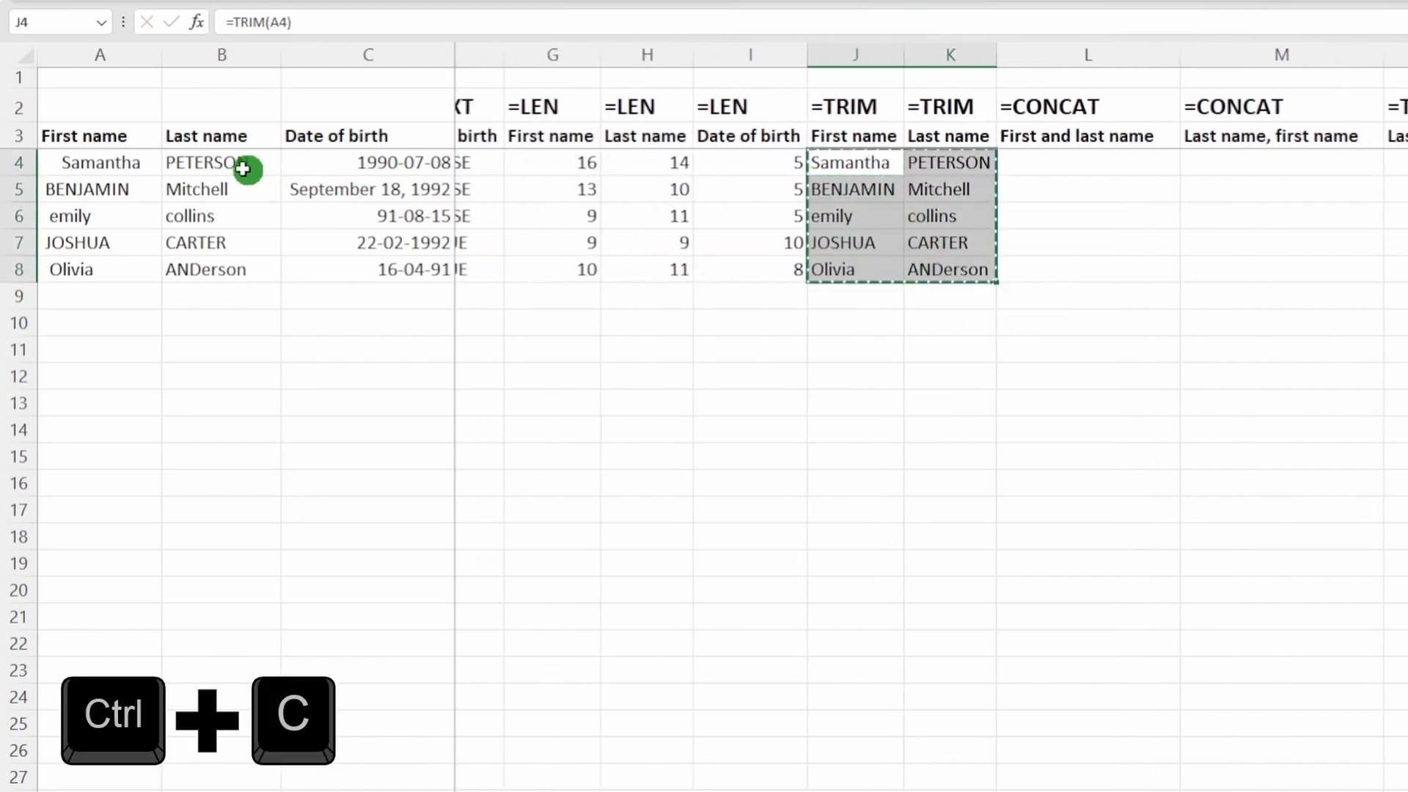
right_click(129, 158)
click(219, 299)
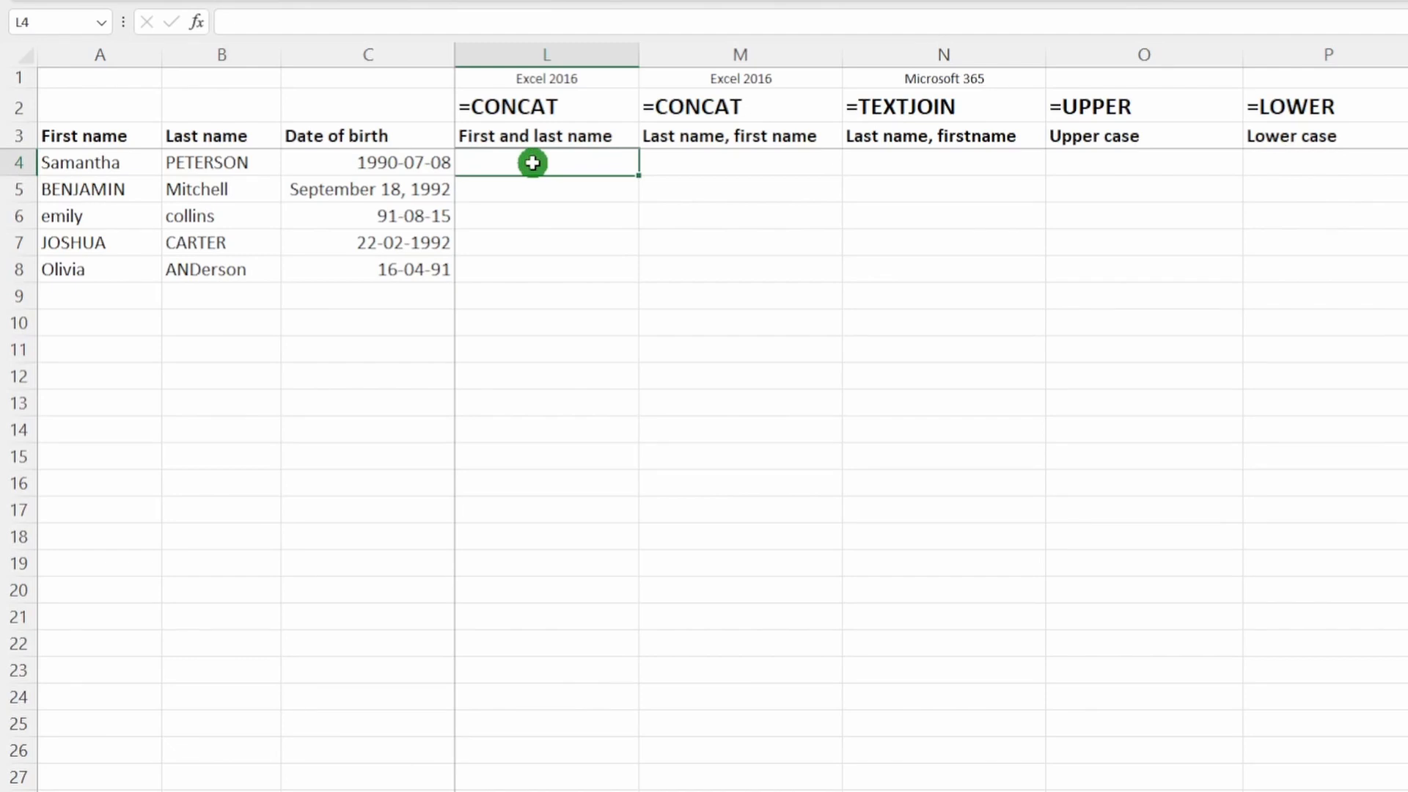
click(592, 81)
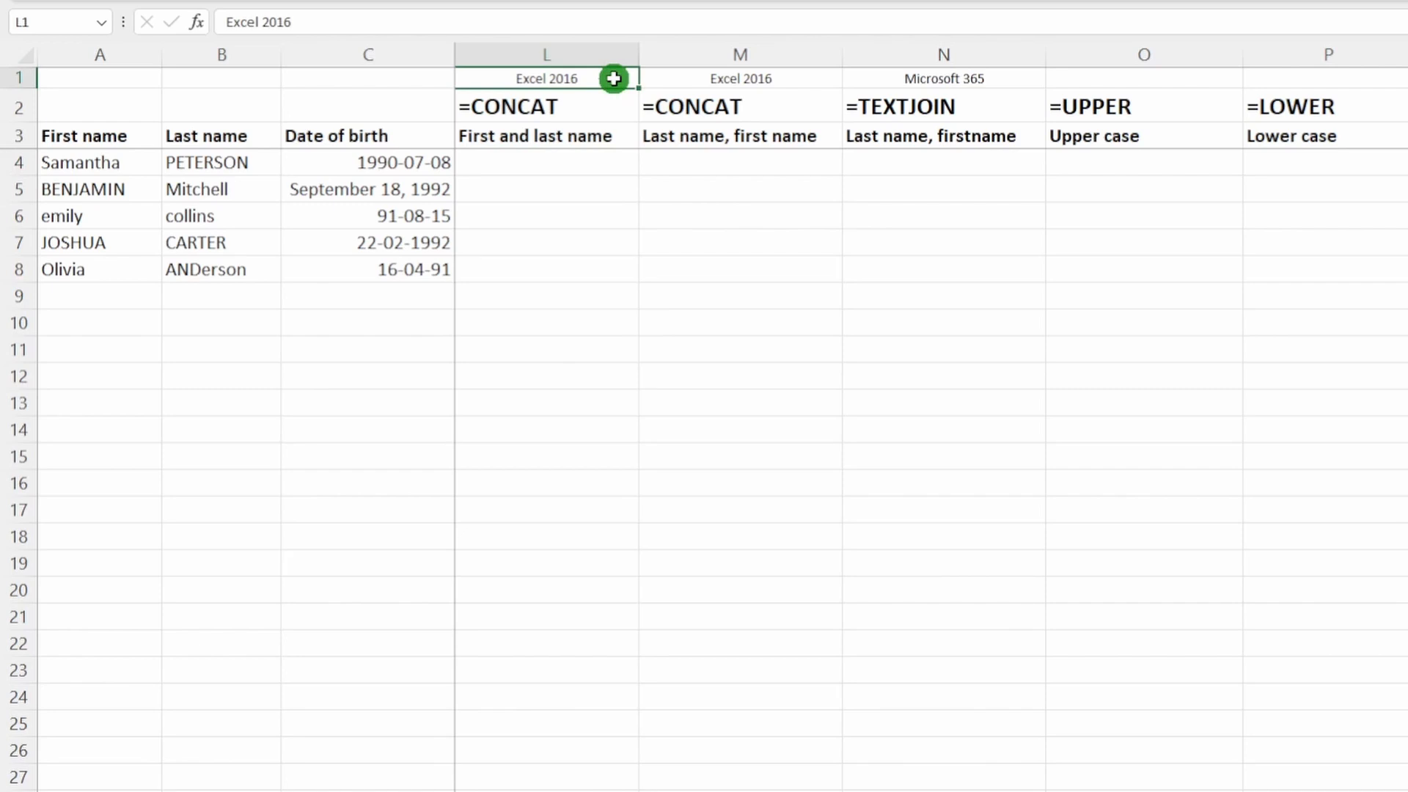
Step: Enter =CONCAT(A4," ",B4) in cell L4 to join the first and last name with a space
click(579, 159)
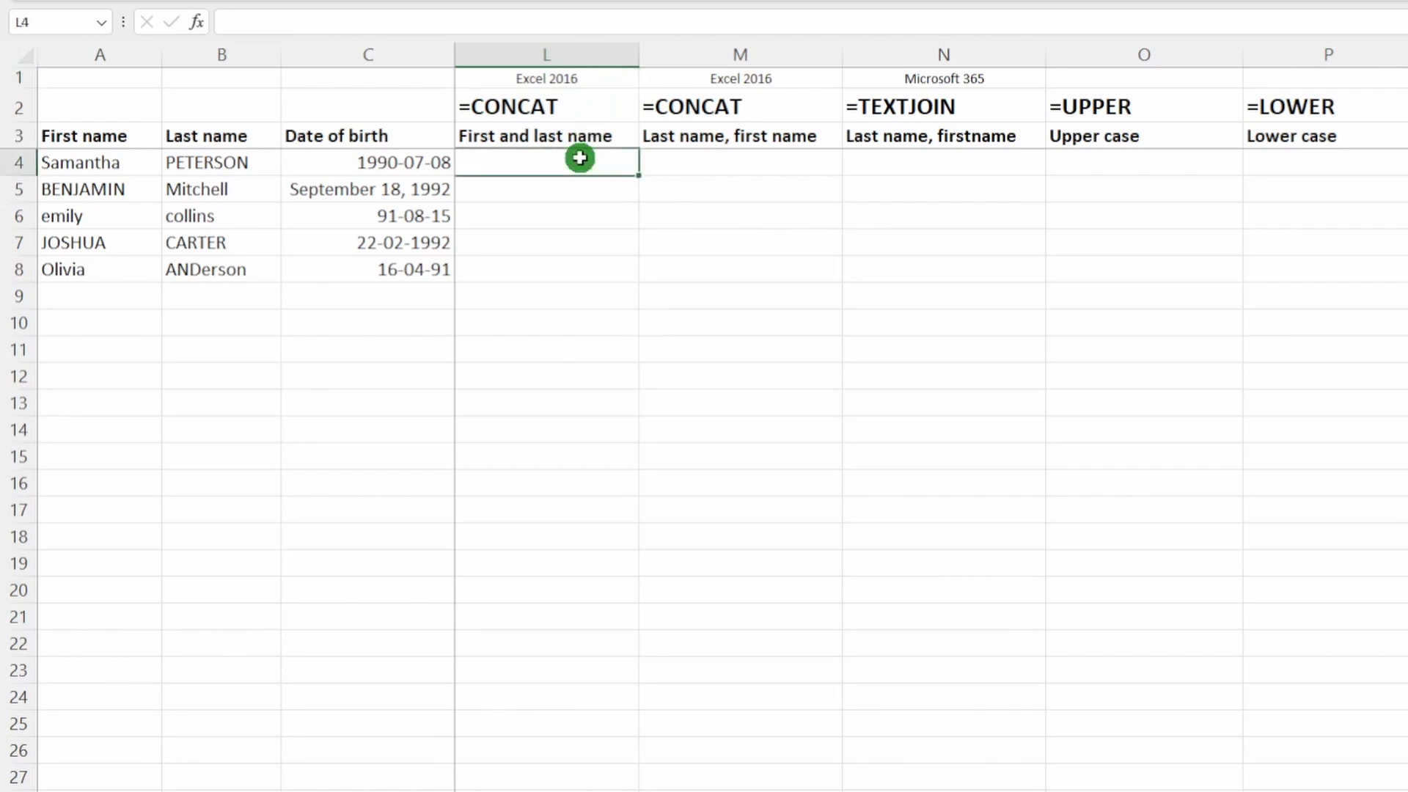
text(=concat()
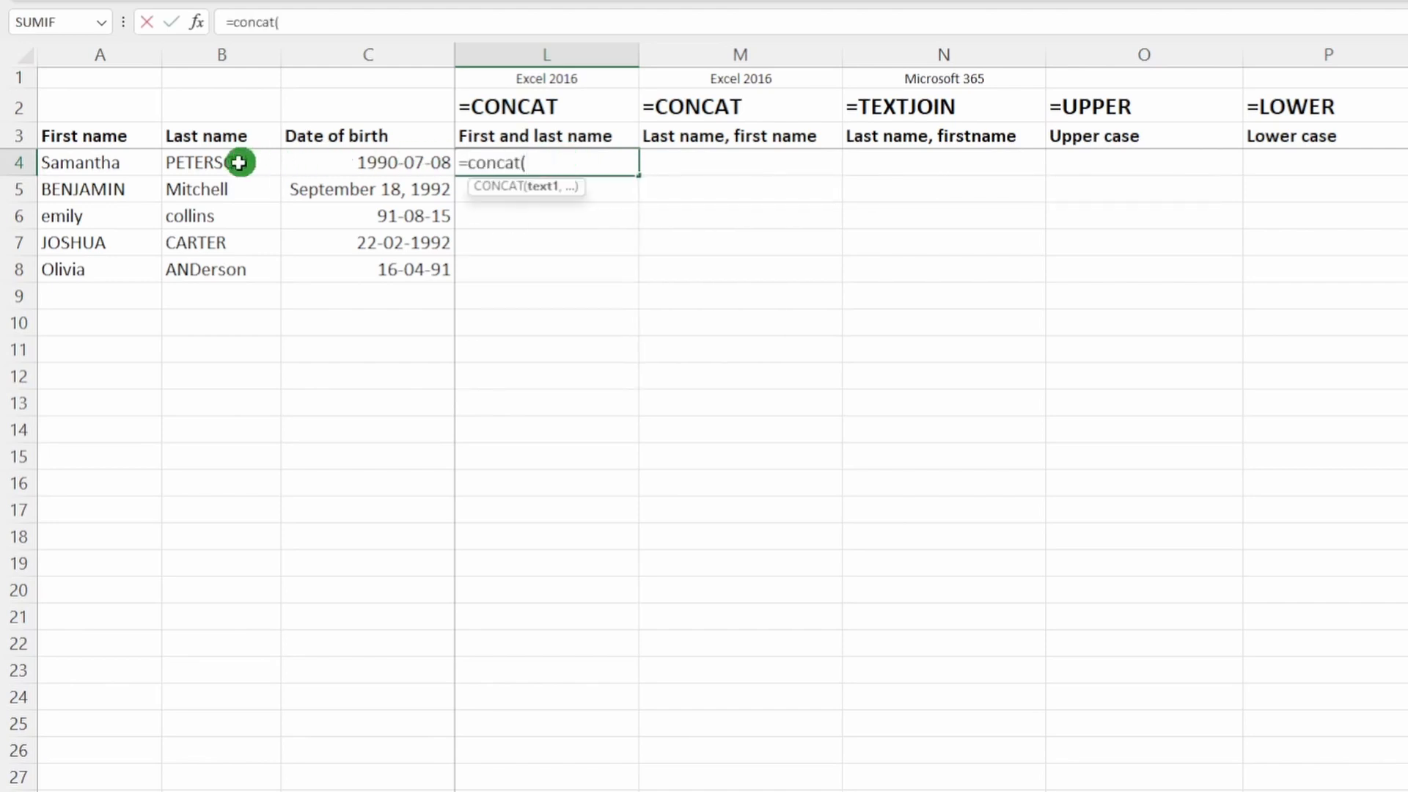
click(114, 162)
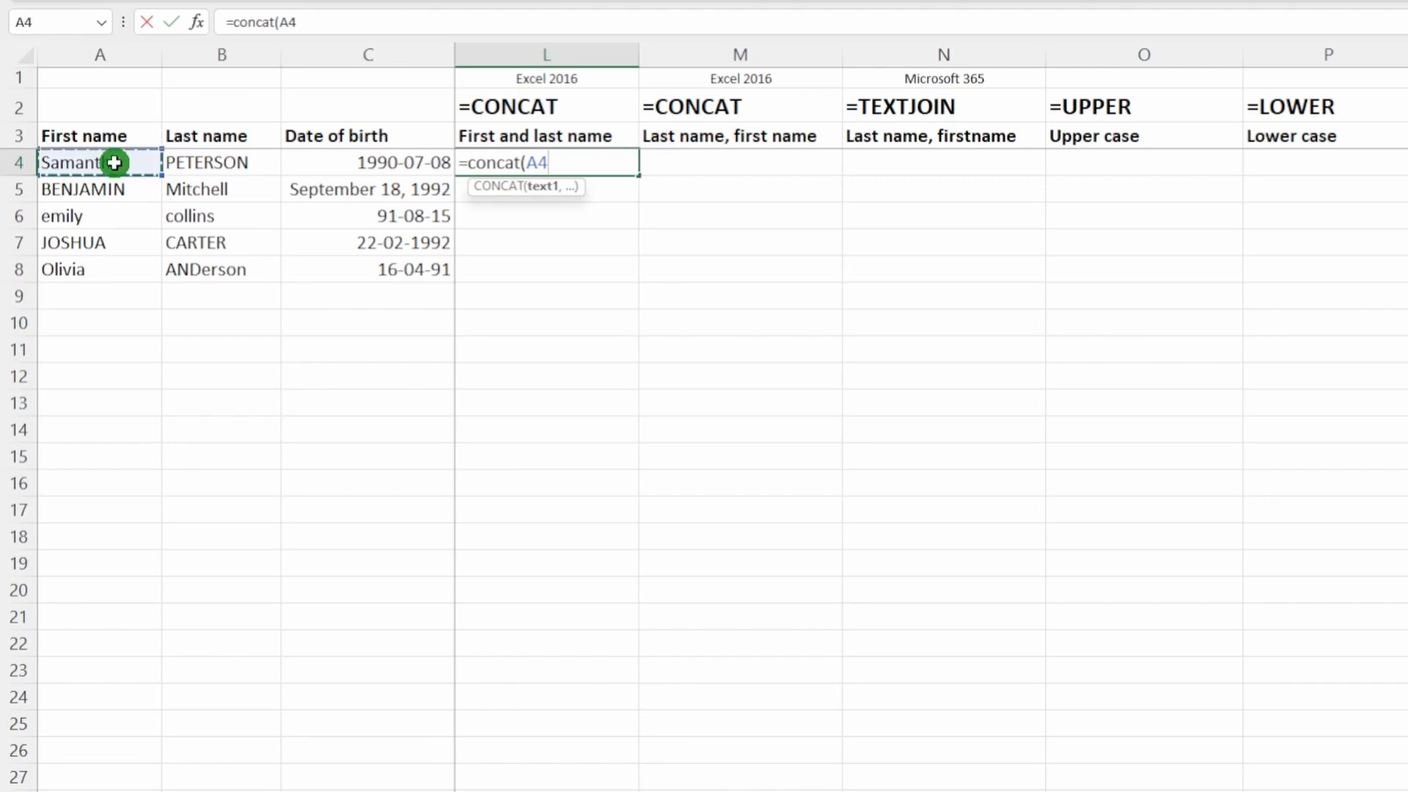
text(,)
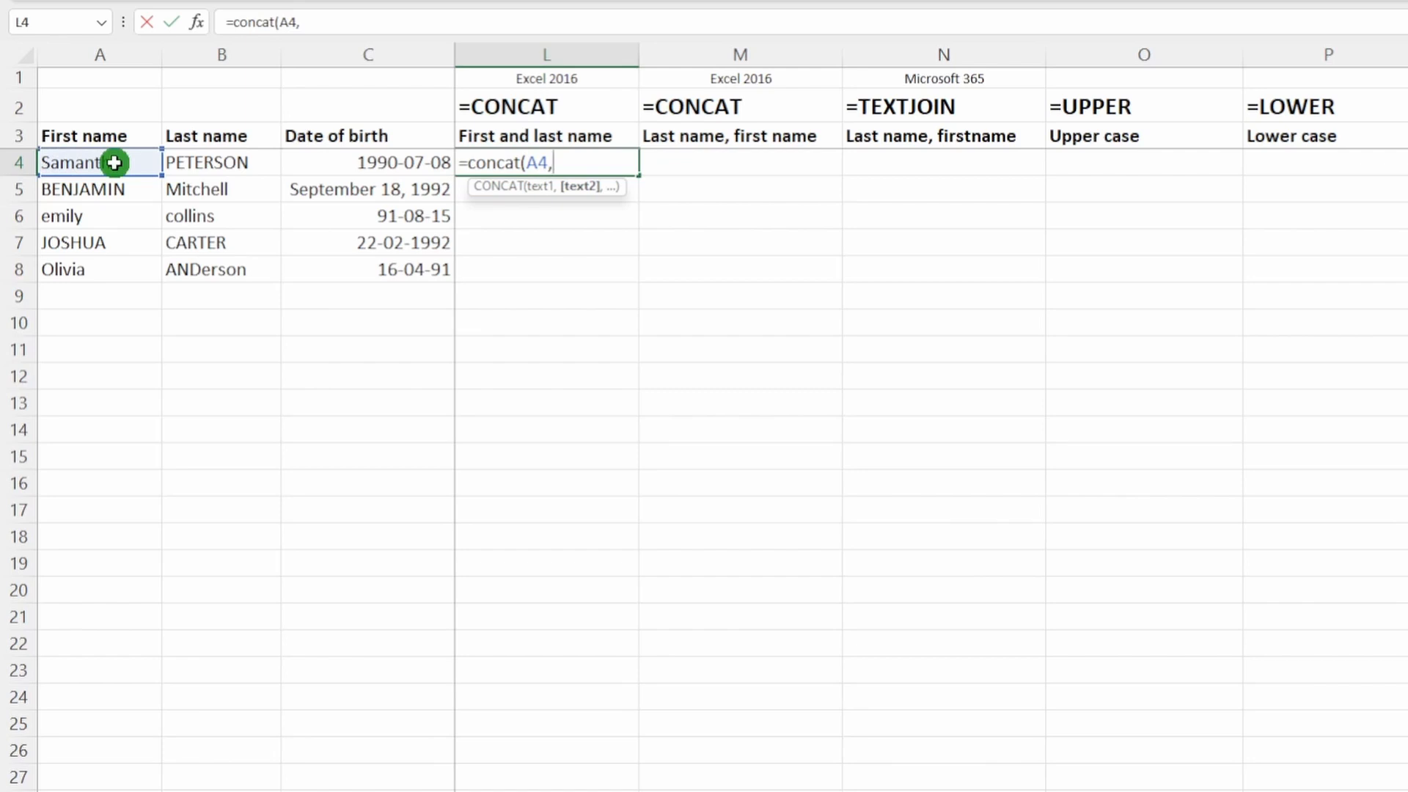
text(" ")
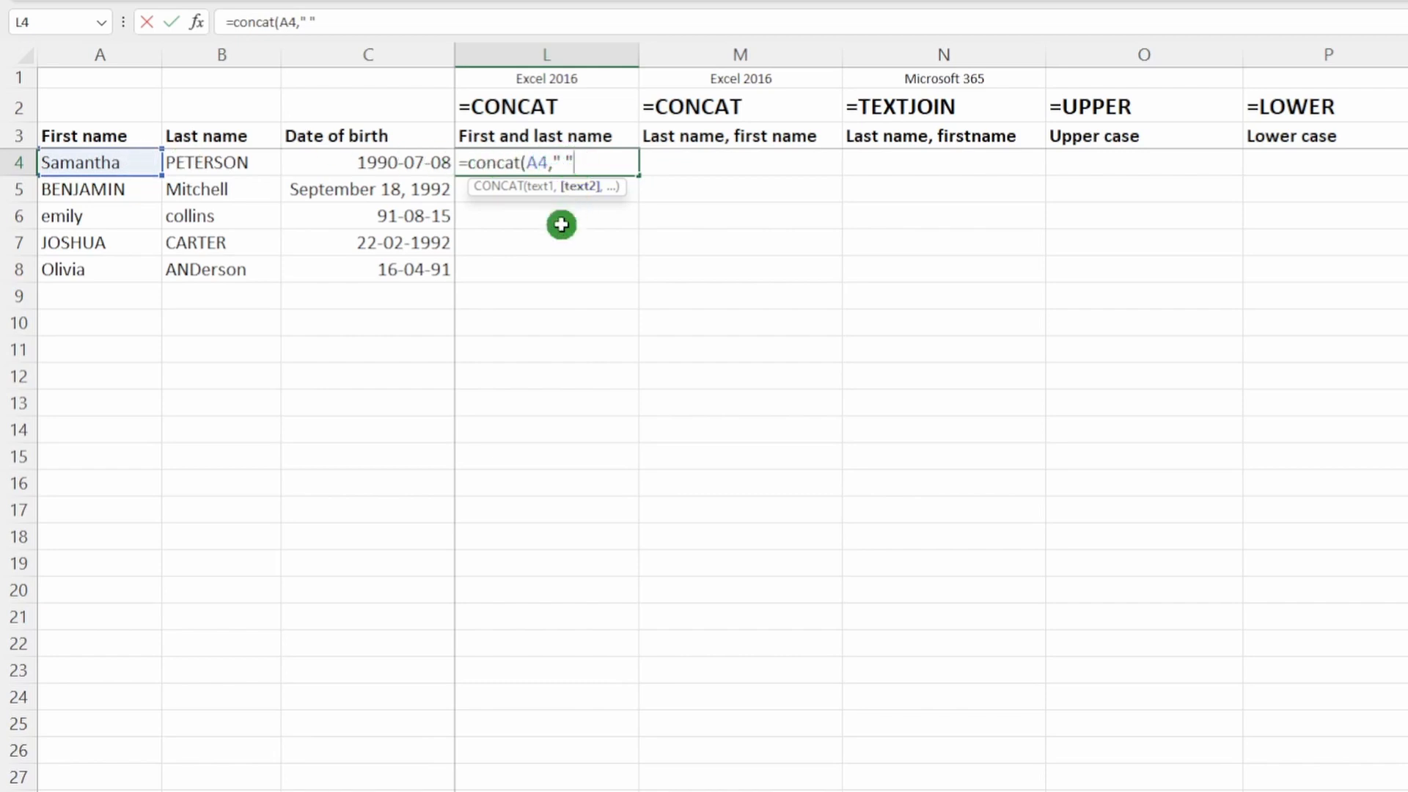
text(,)
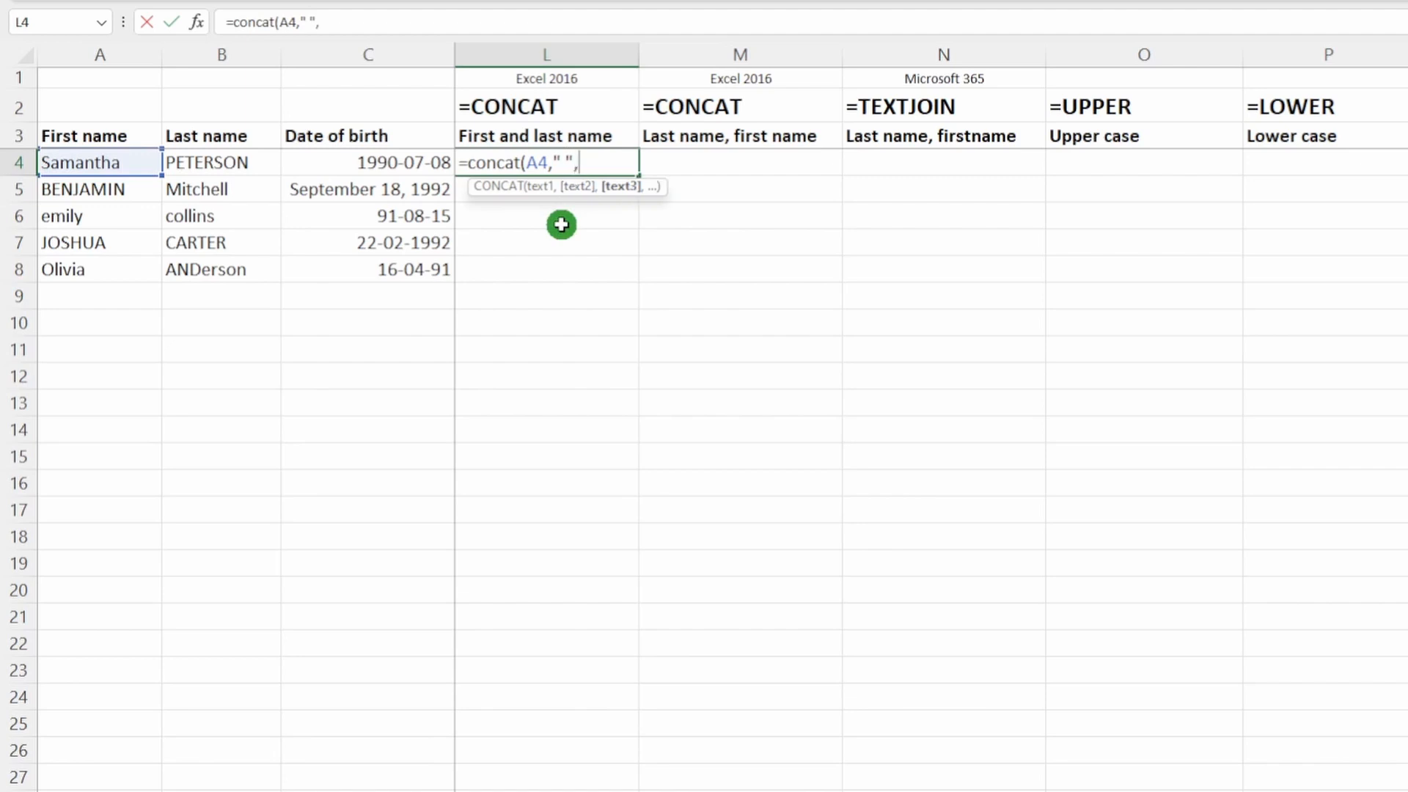
click(205, 165)
text())
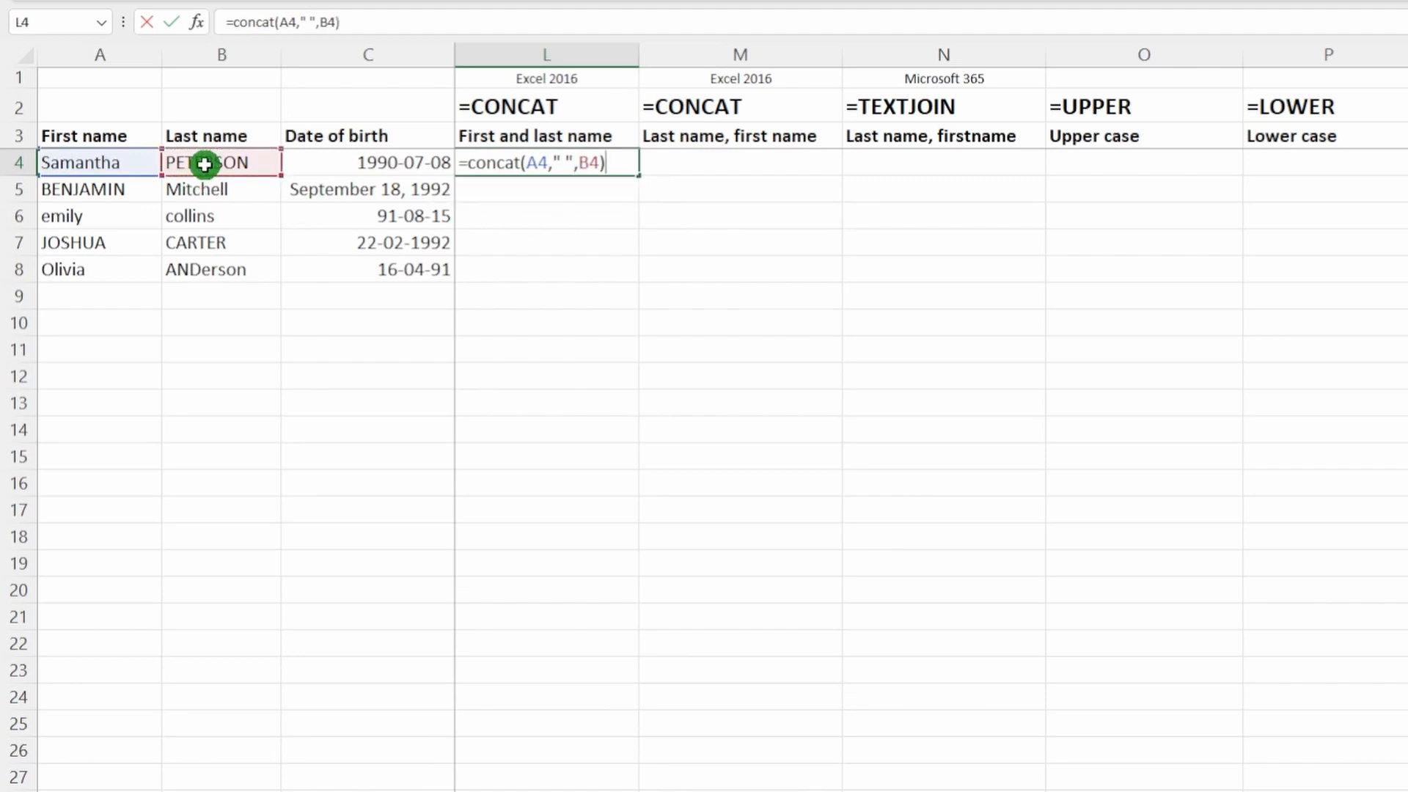
key(Return)
Step: Copy the CONCAT formula from L4 to L5:L8 to fill the First and last name column
key(Up)
key(ctrl+c)
key(Down)
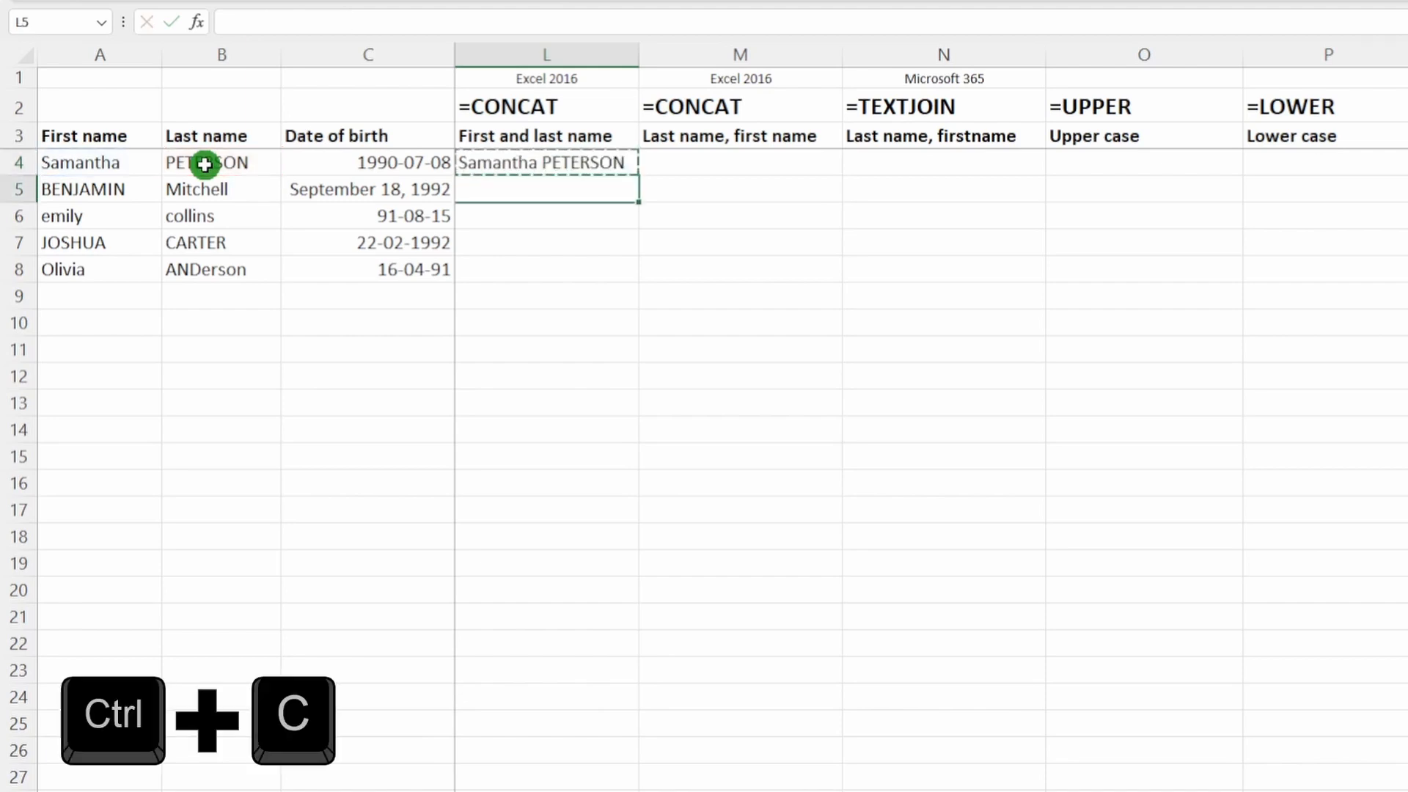
key(shift+Down)
key(shift+Down)
key(shift+Down)
key(ctrl+v)
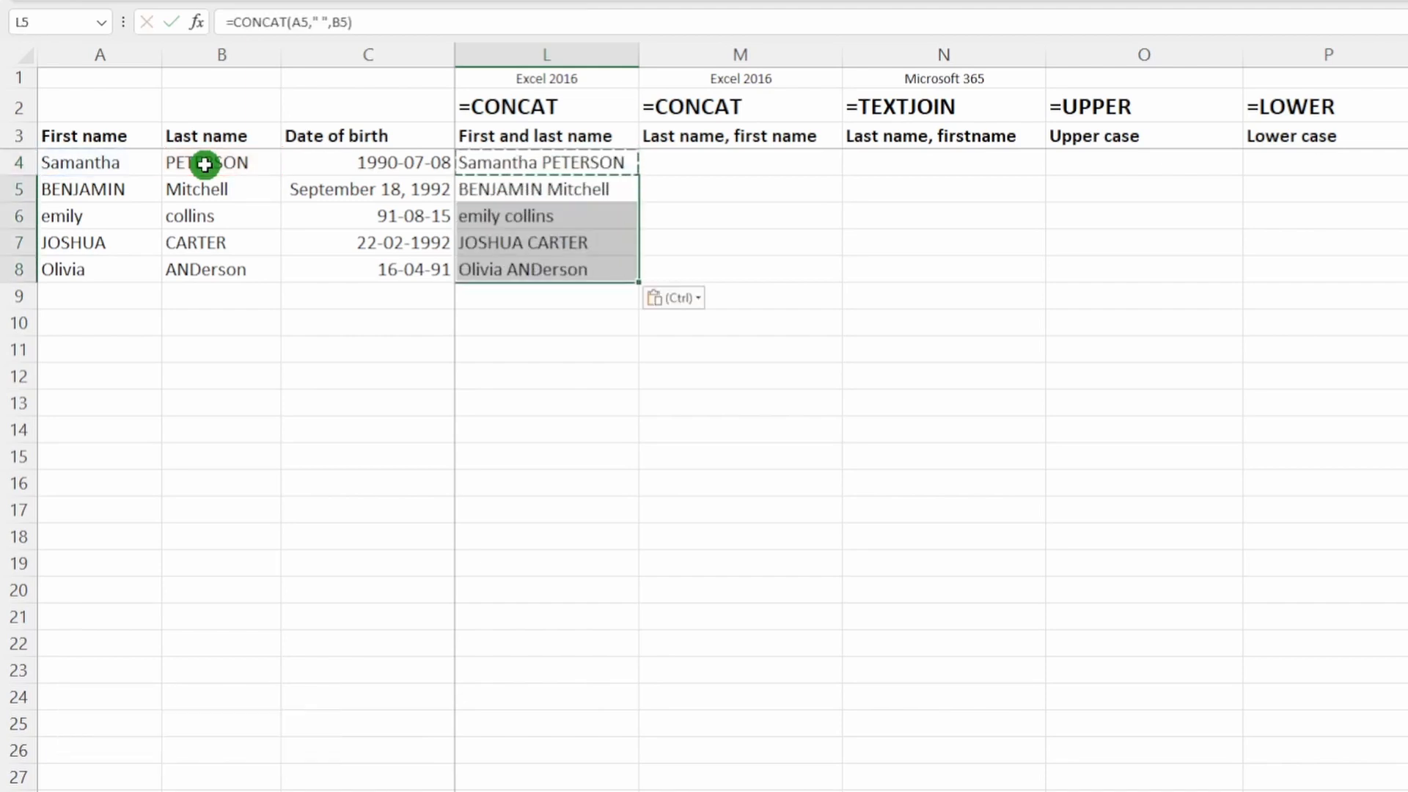
Step: Enter =CONCAT(B4,", ",A4) in cell M4 to join the last and first name with a comma and space
key(Up)
key(Right)
text(=concat()
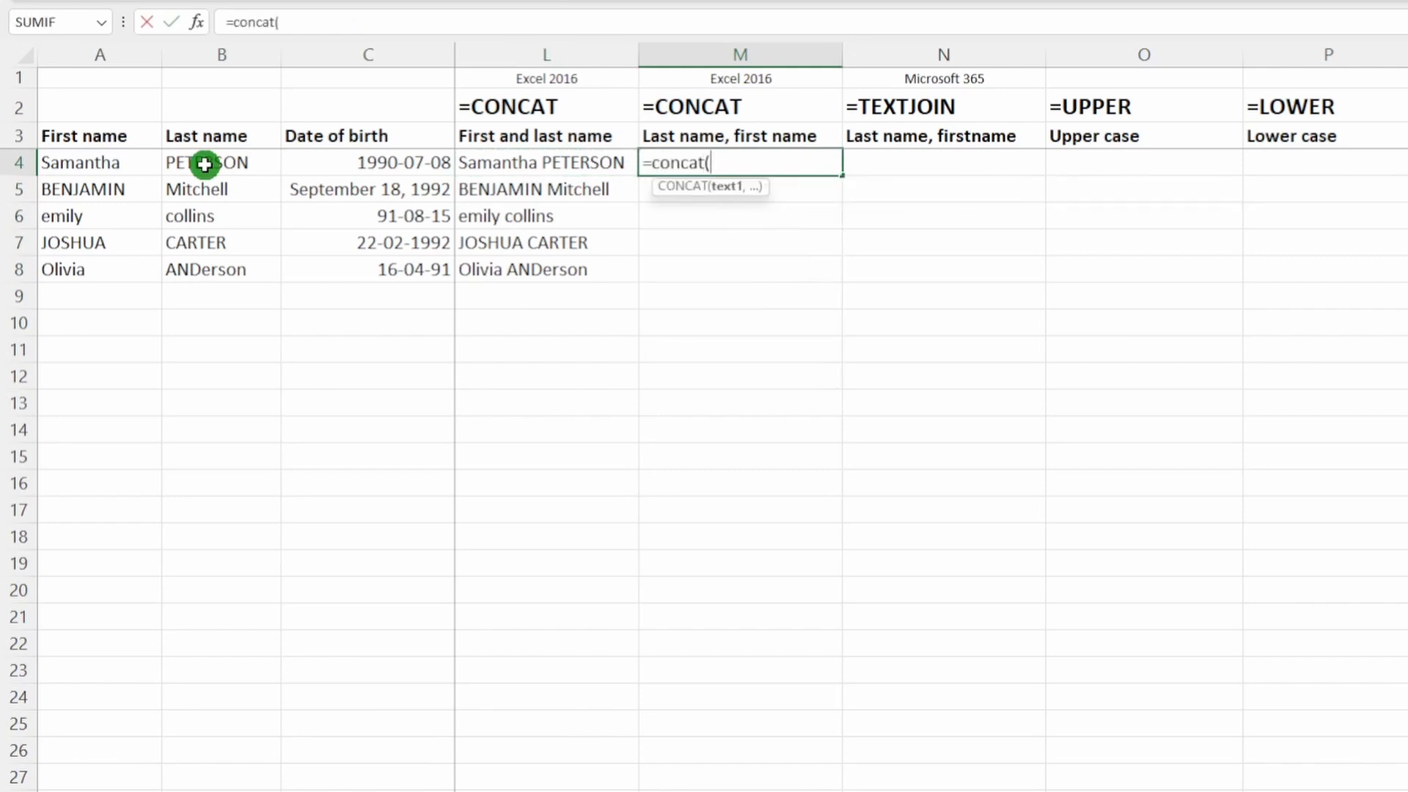
click(223, 162)
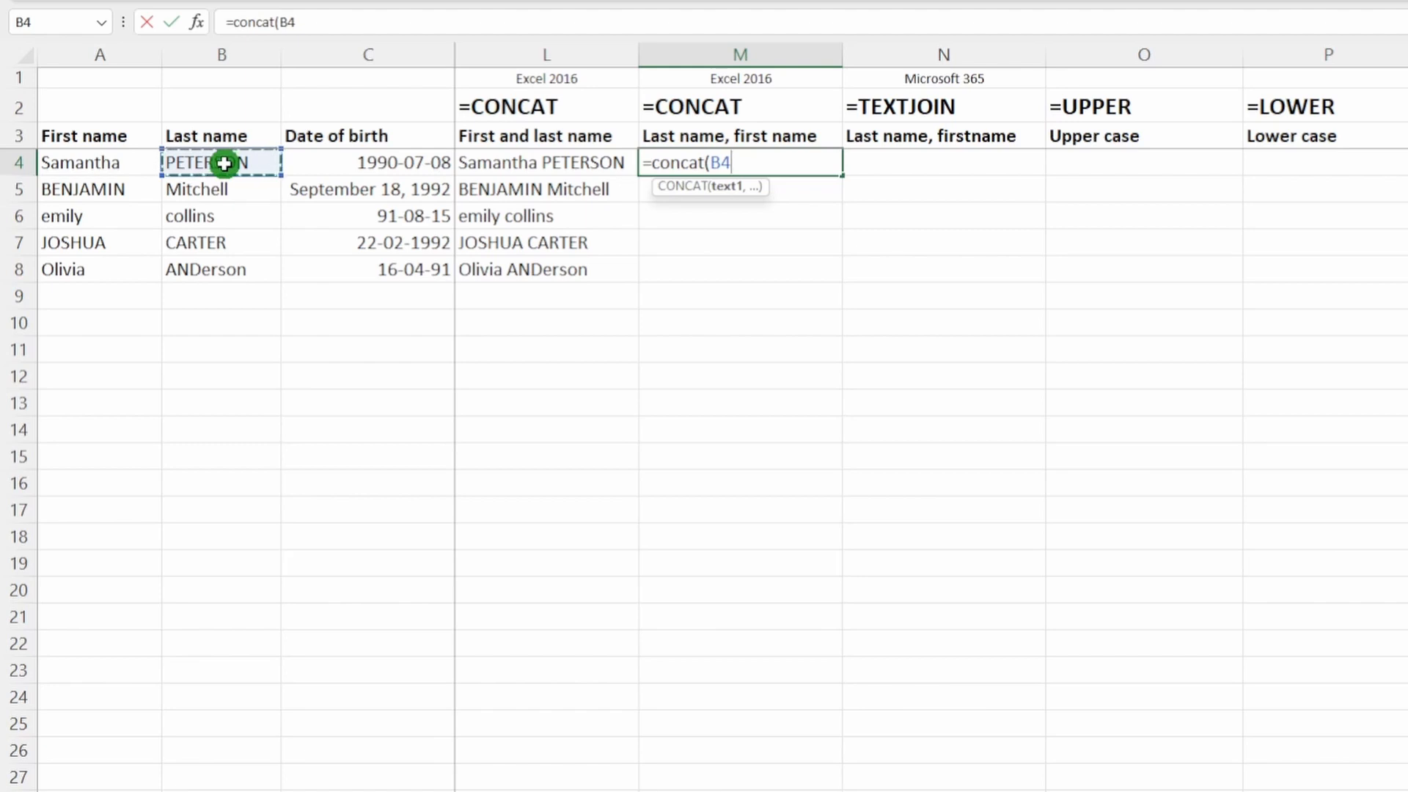
text(,",)
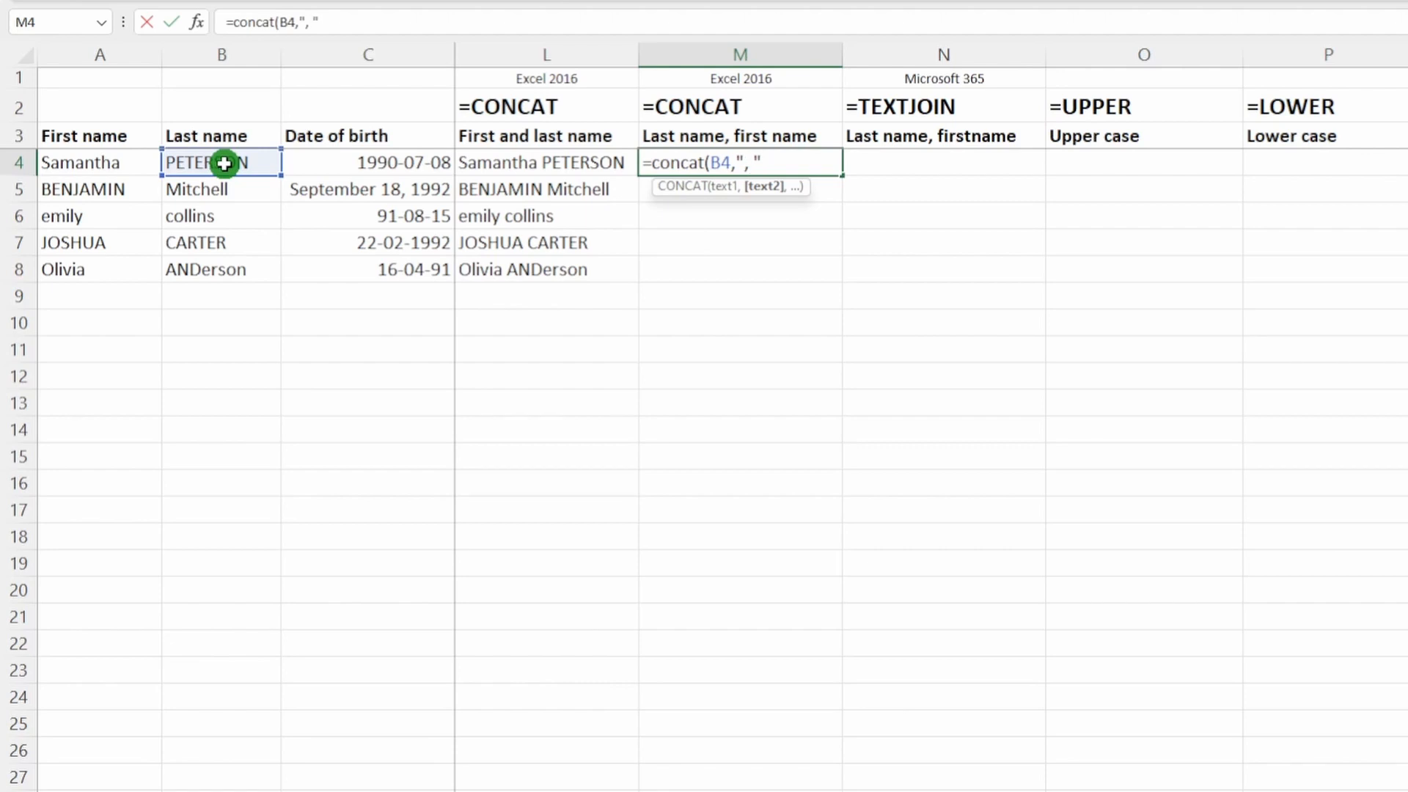
text(,)
click(117, 165)
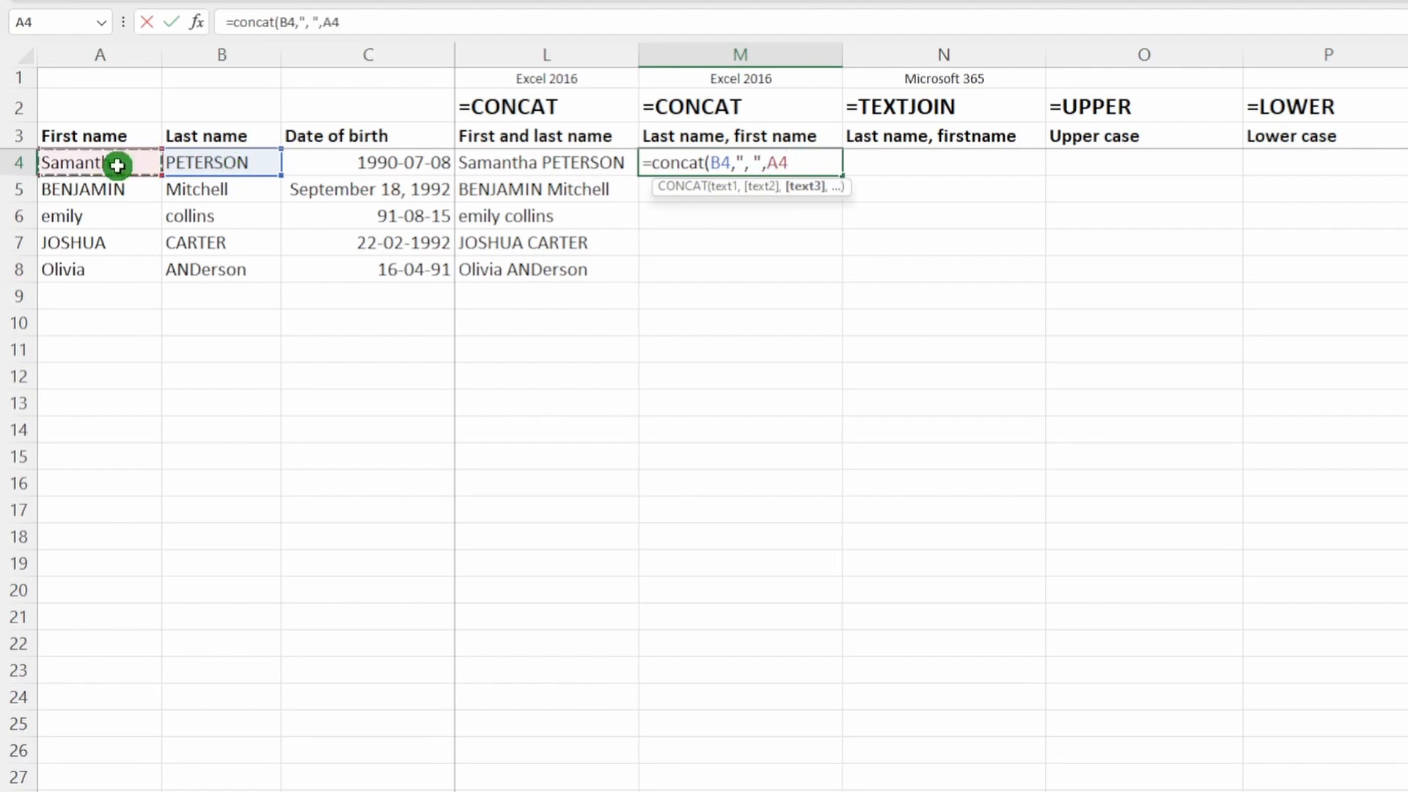
text())
key(ctrl+Return)
Step: Copy the CONCAT formula from M4 to M5:M8 for the remaining people
key(ctrl+c)
key(Down)
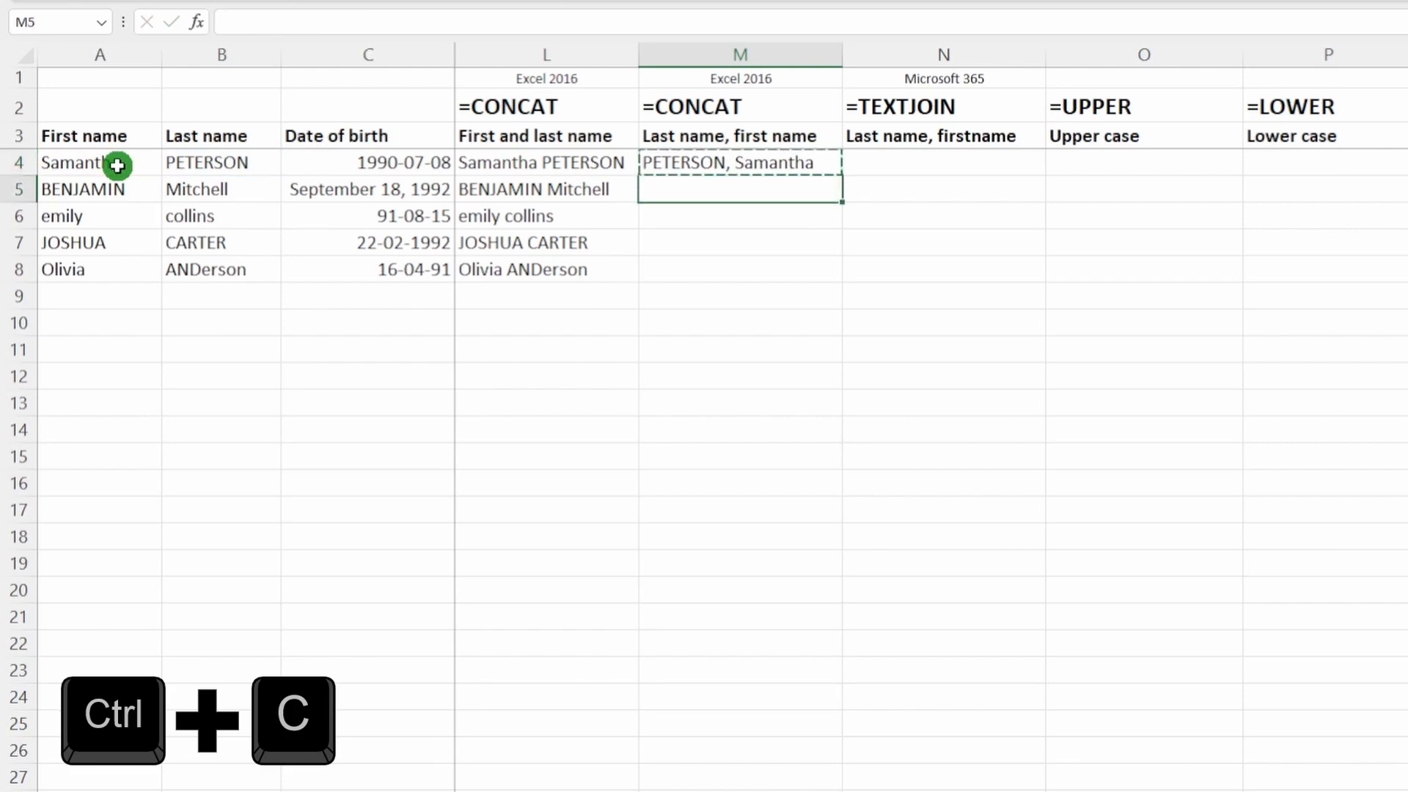
key(shift+Down)
key(shift+Down)
key(shift+Down)
key(ctrl+v)
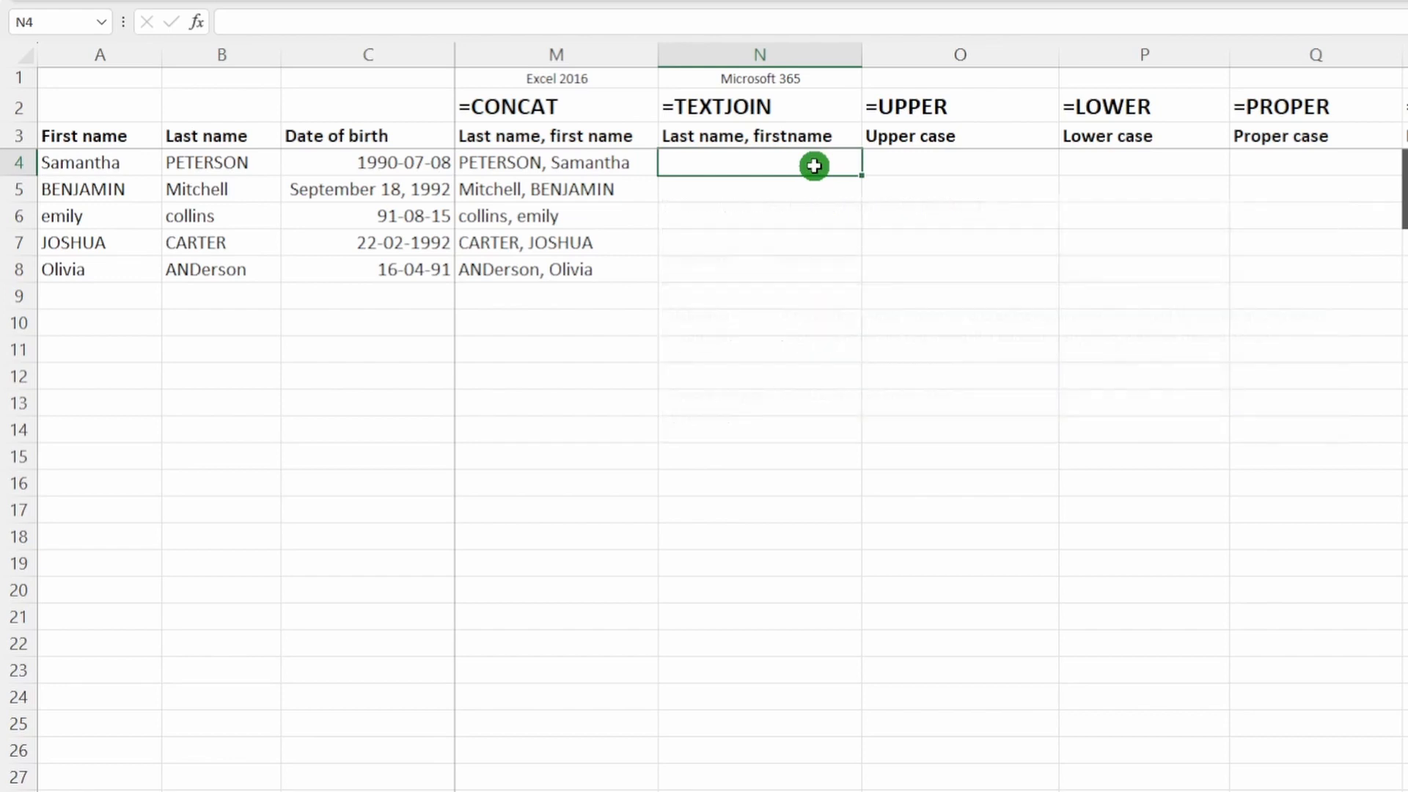
Step: Enter =TEXTJOIN(", ",TRUE,B4,A4) in cell N4 to join the last and first name while ignoring empty cells
text(=tex)
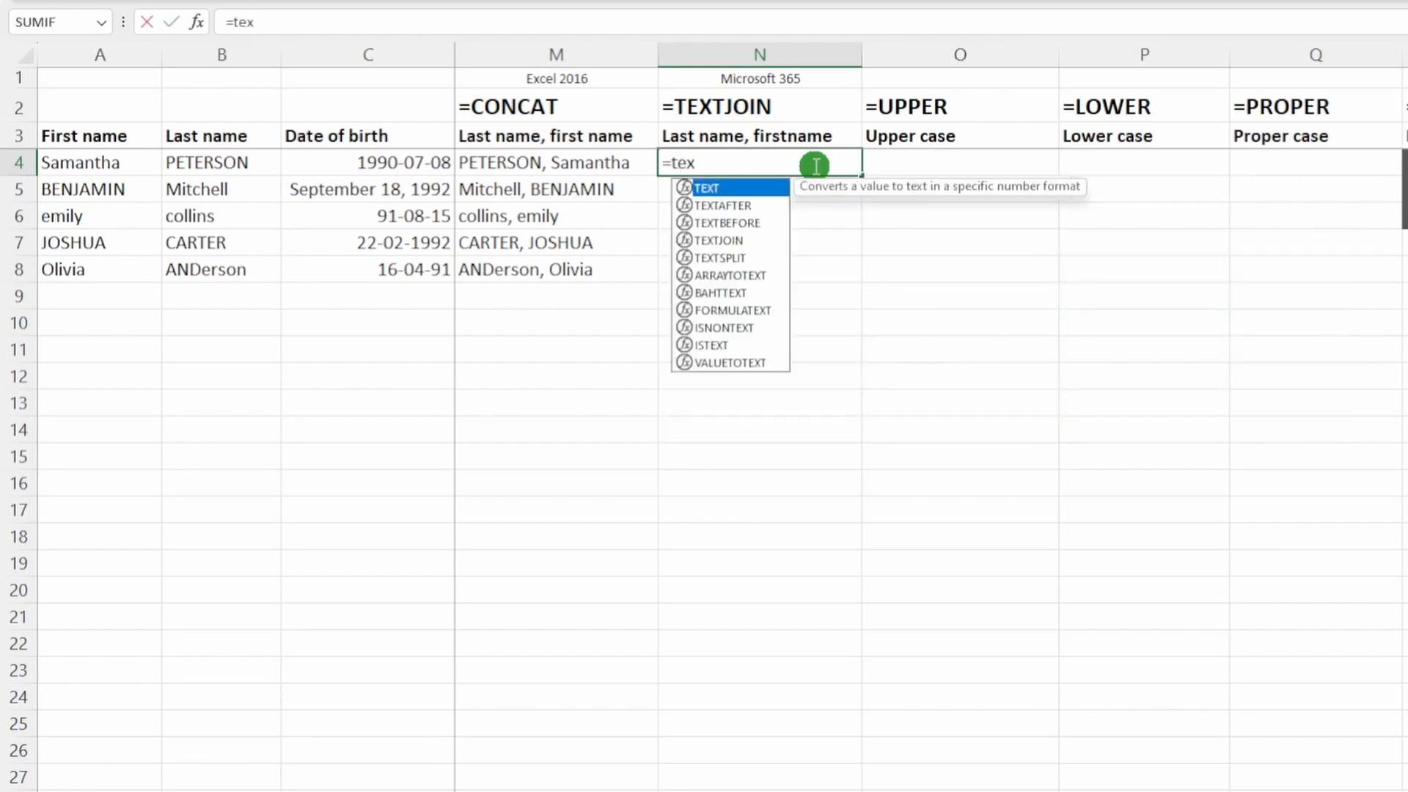
text(tjo)
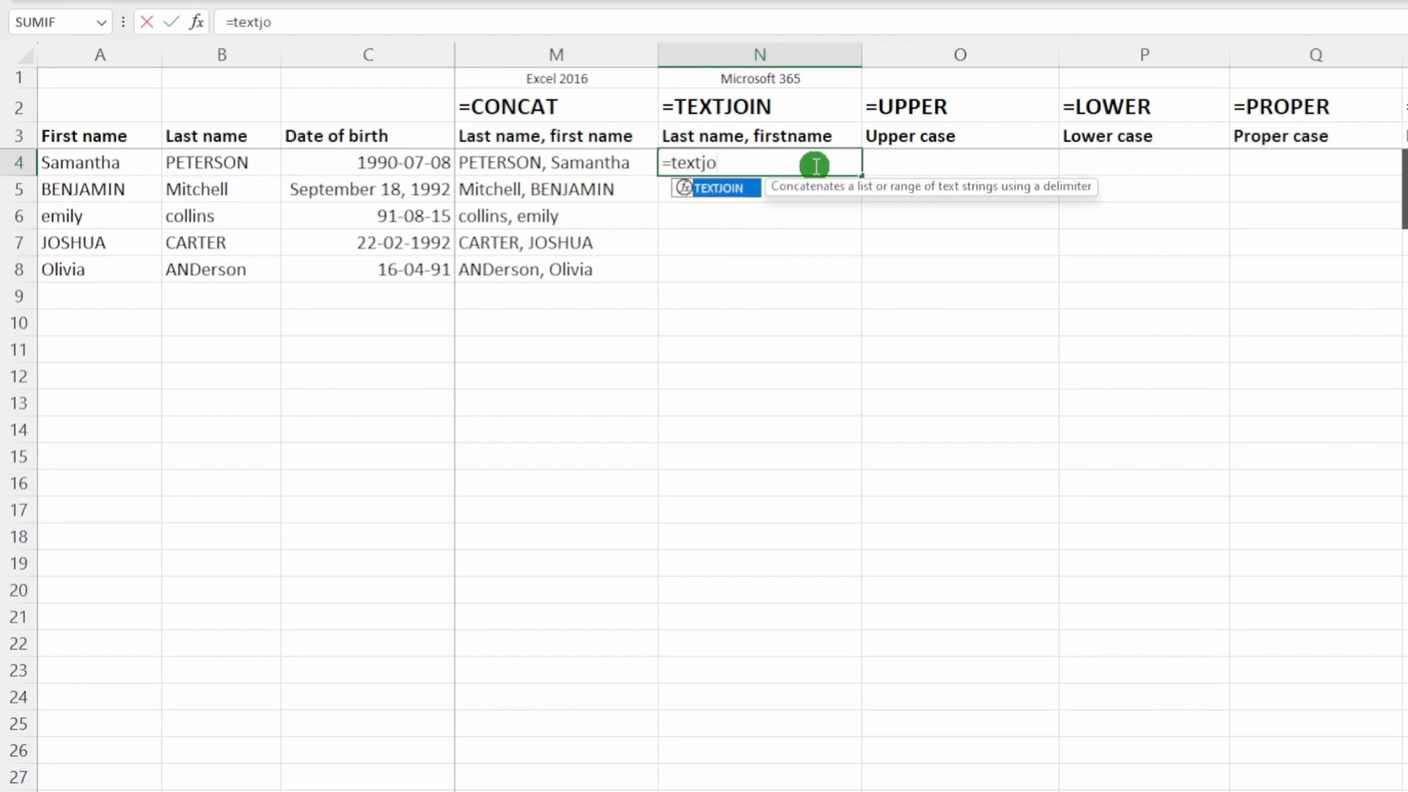
text(in(",)
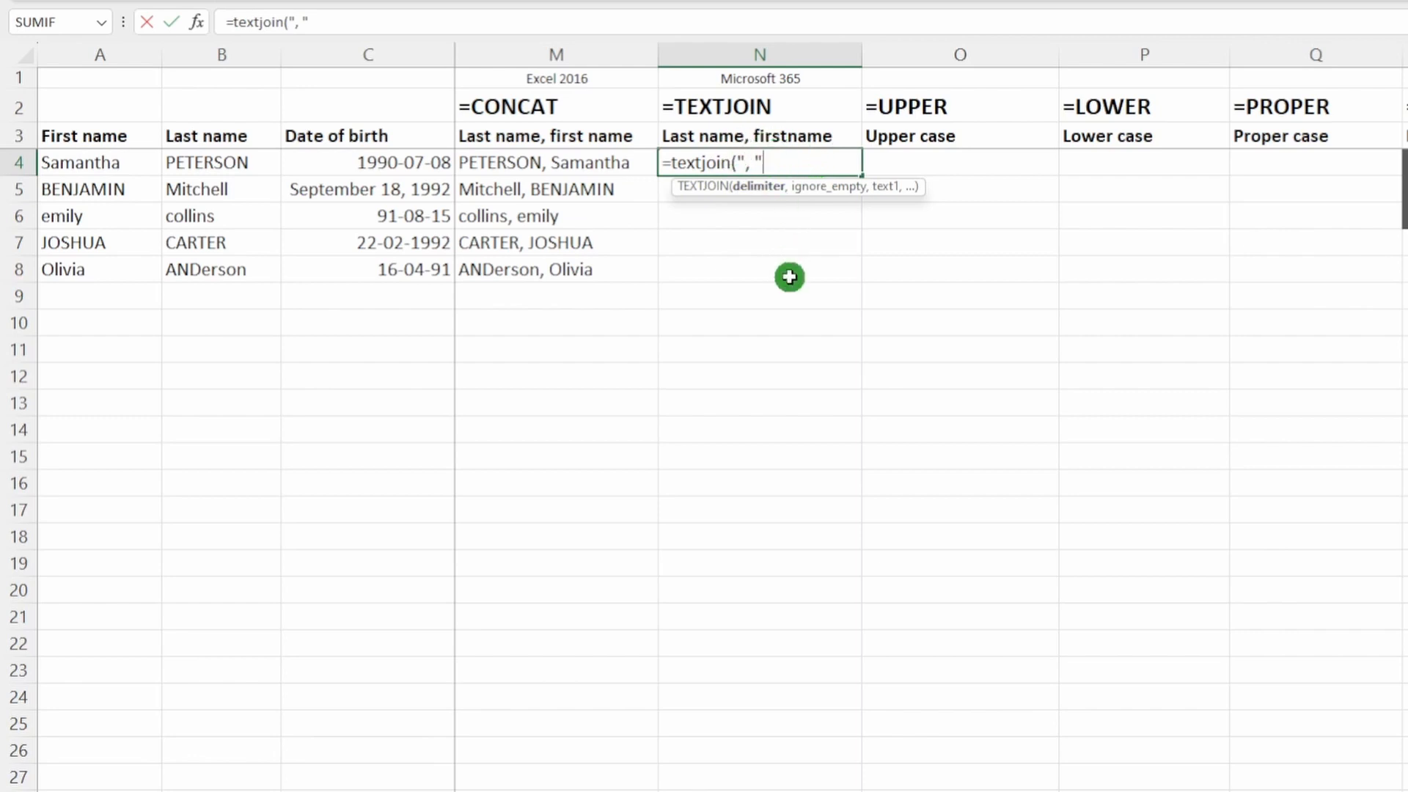
text(,)
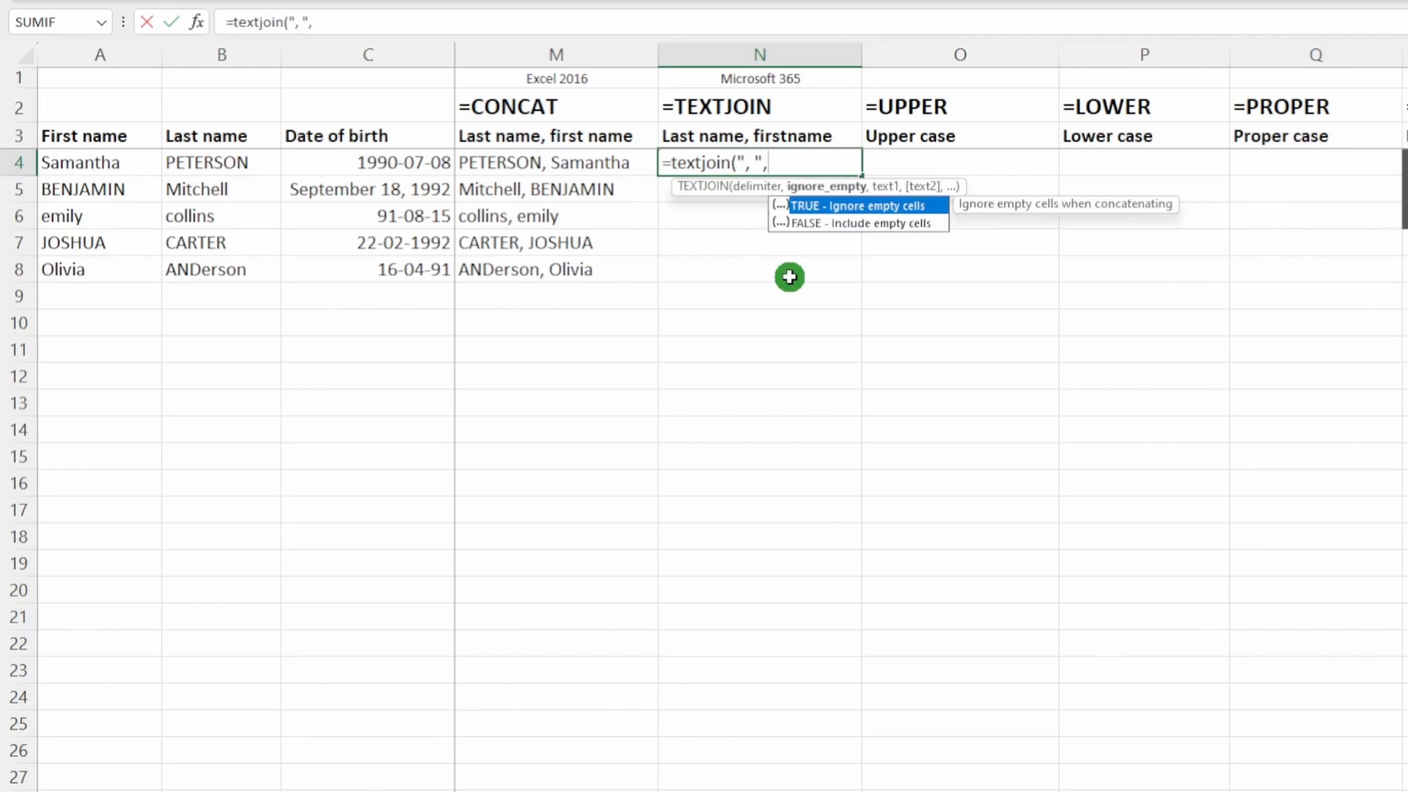
text(TRUE,)
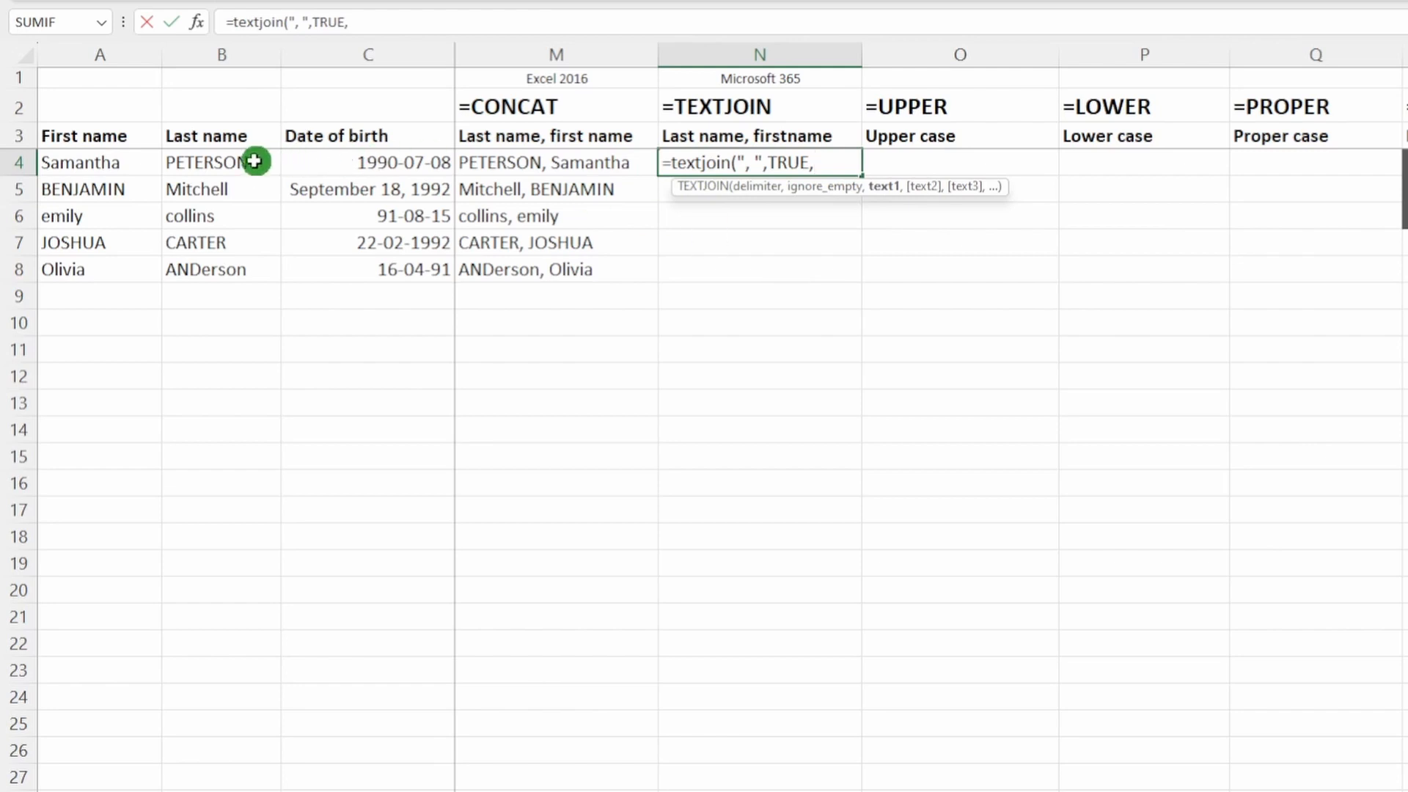
click(170, 158)
text(,)
click(125, 161)
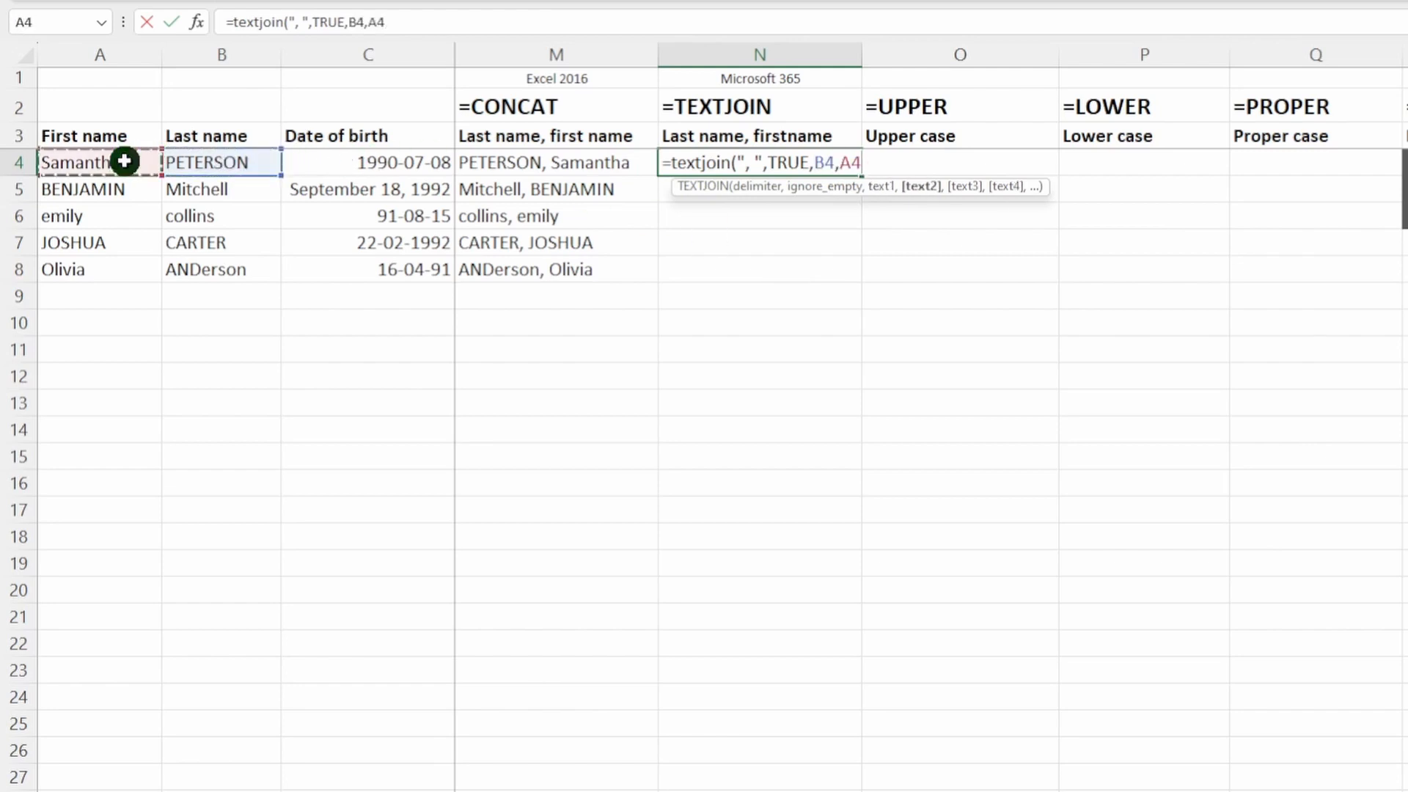
text())
key(Return)
Step: Copy the TEXTJOIN formula from N4 to N5:N8 for the remaining people
key(Up)
key(ctrl+c)
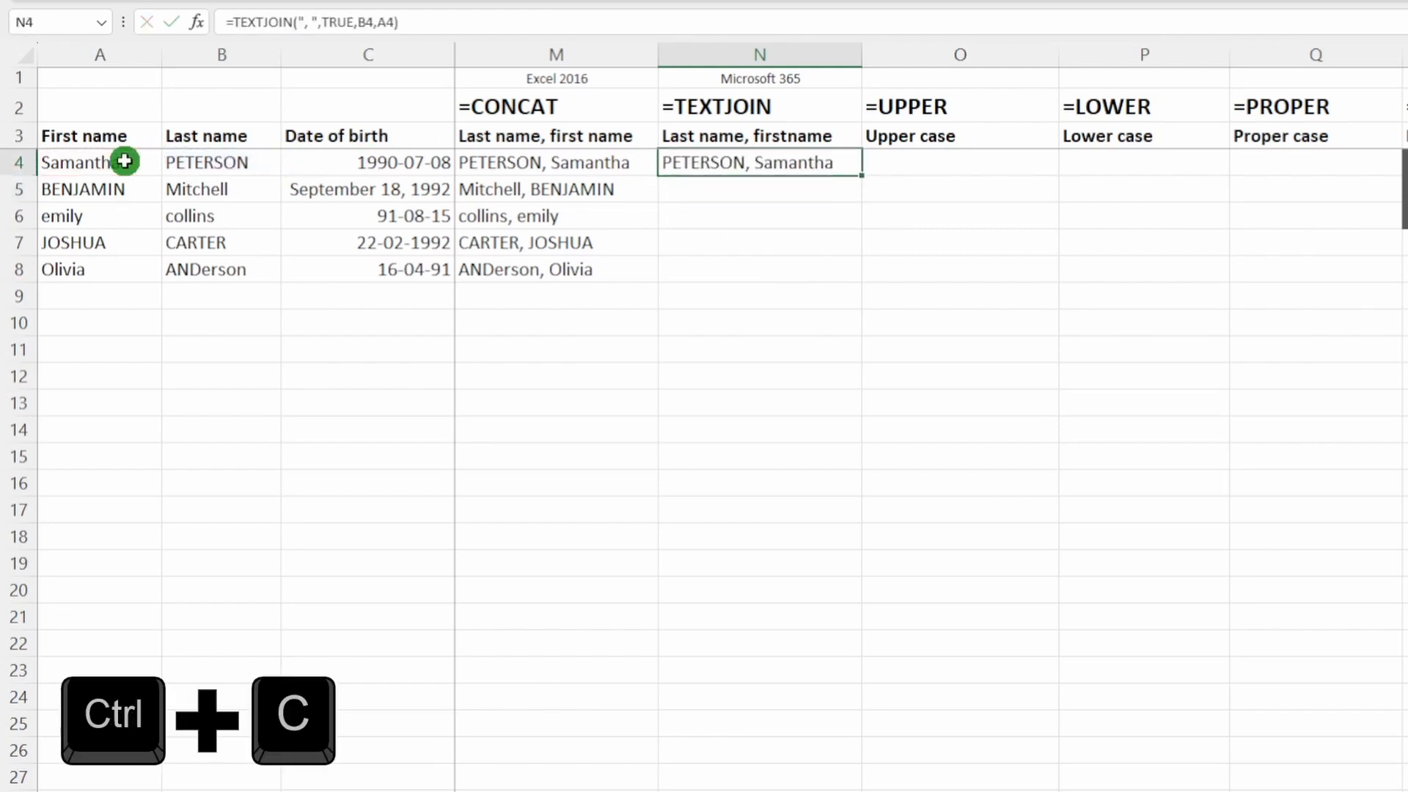
key(Down)
key(shift+Down)
key(shift+Down)
key(shift+Down)
key(ctrl+v)
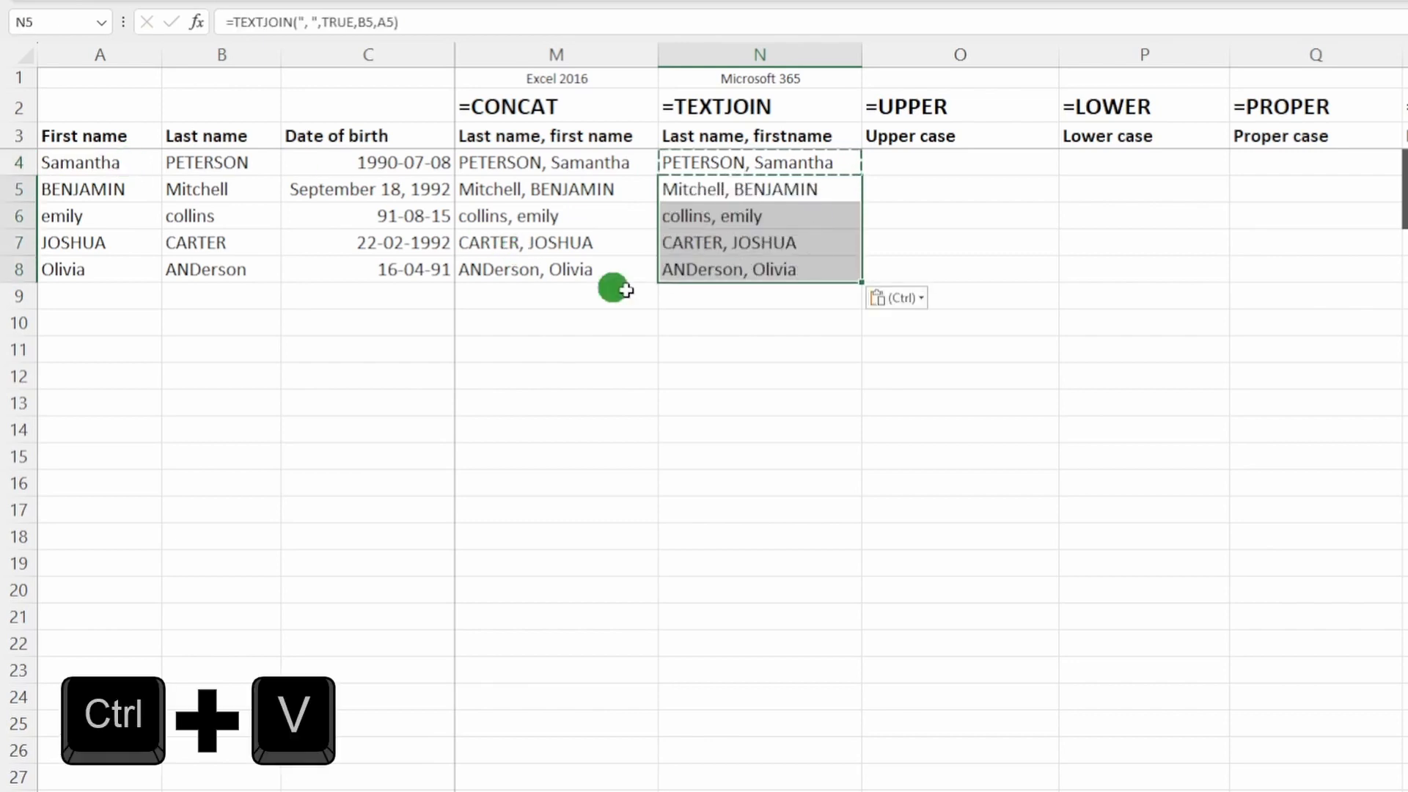
click(709, 317)
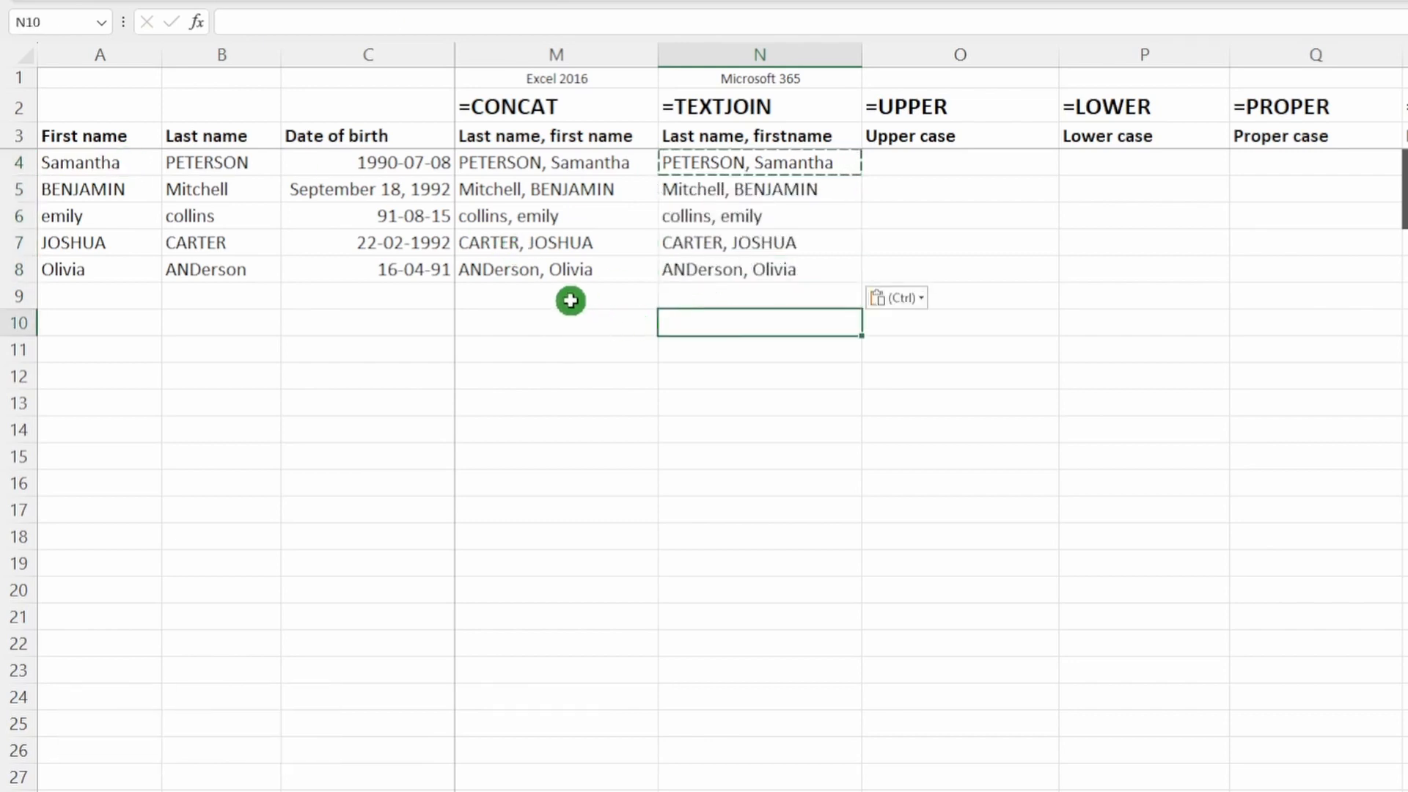
Step: Copy the CONCAT and TEXTJOIN formulas from M8:N8 to M9:N9 to compare how they handle empty name cells
drag(528, 267, 670, 268)
key(ctrl+c)
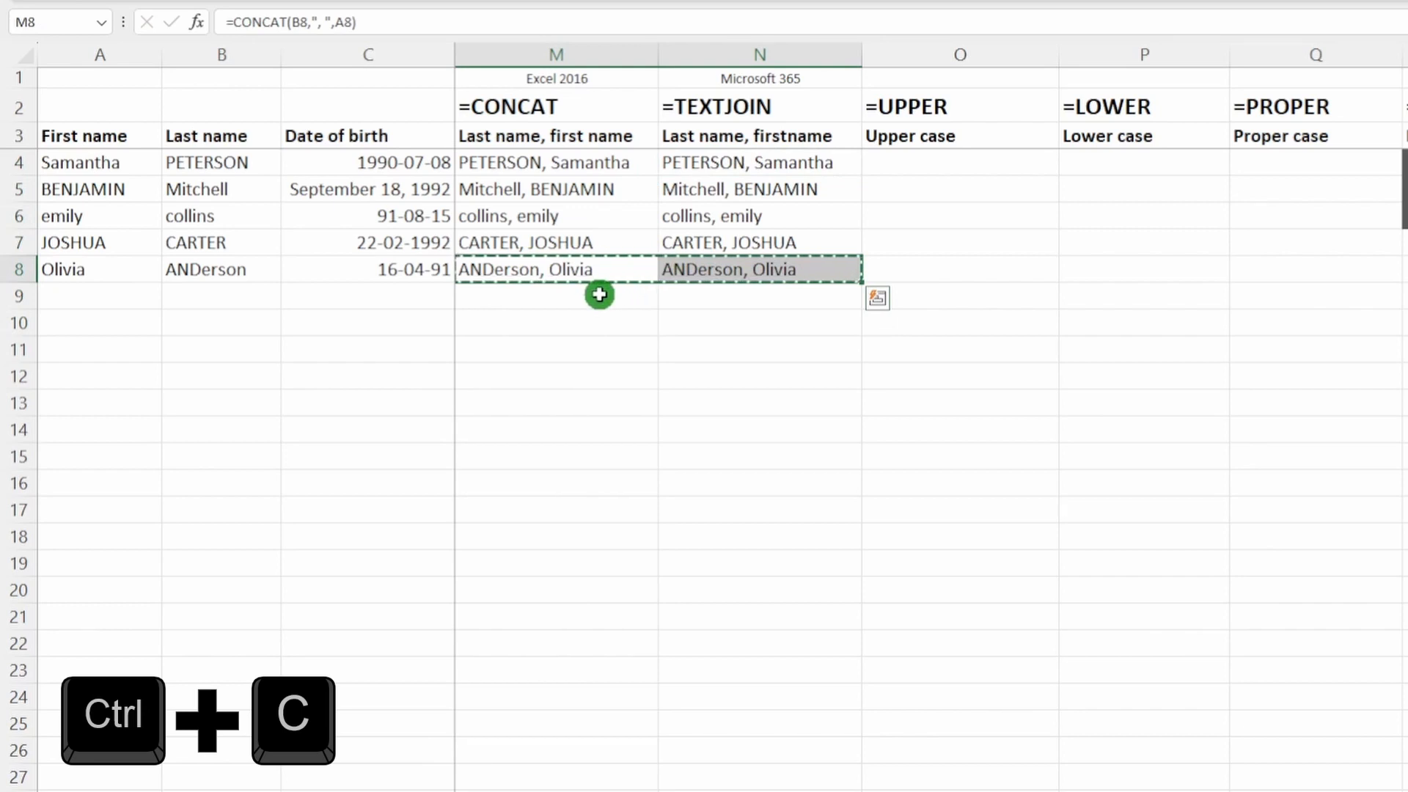
click(597, 292)
key(ctrl+v)
click(680, 327)
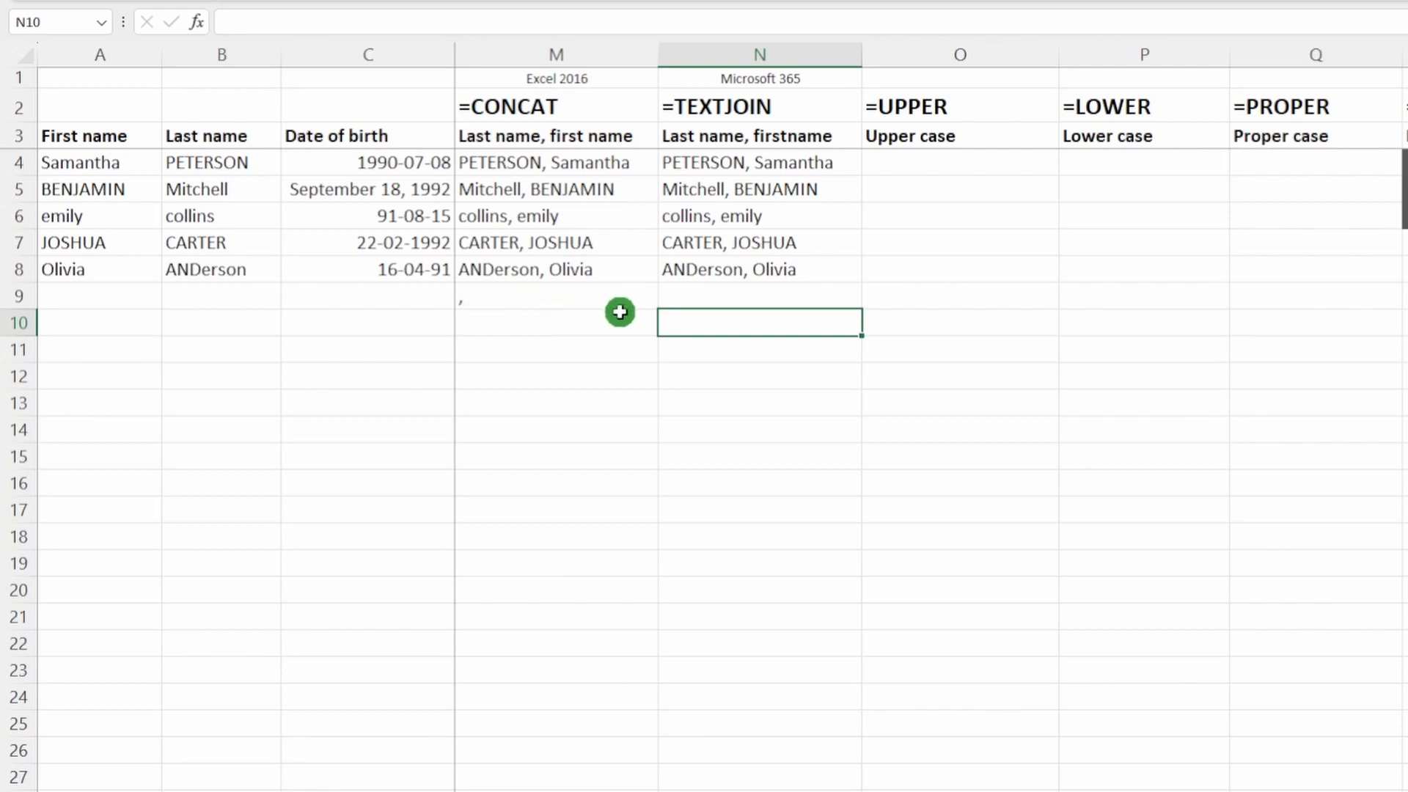
click(700, 297)
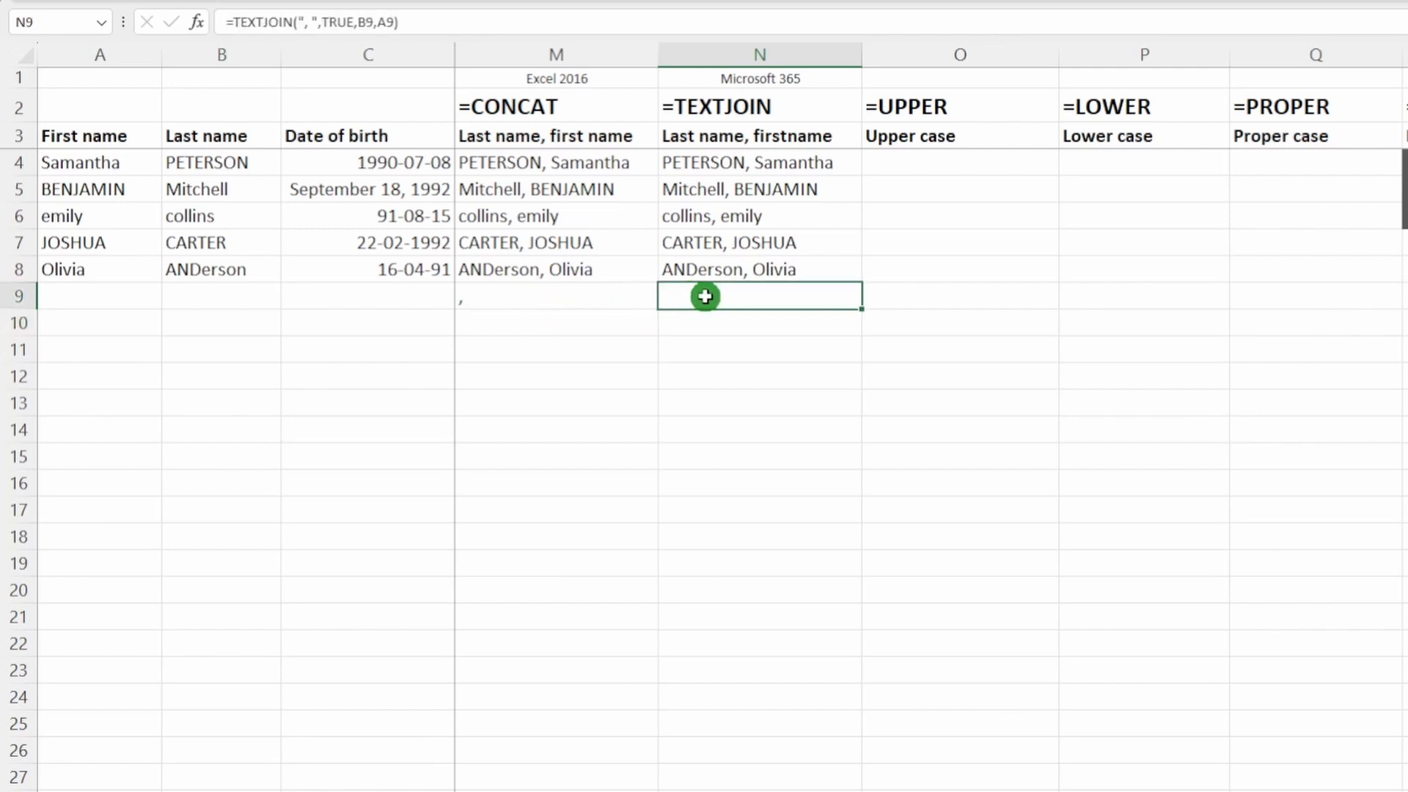
double_click(702, 295)
click(806, 295)
double_click(809, 294)
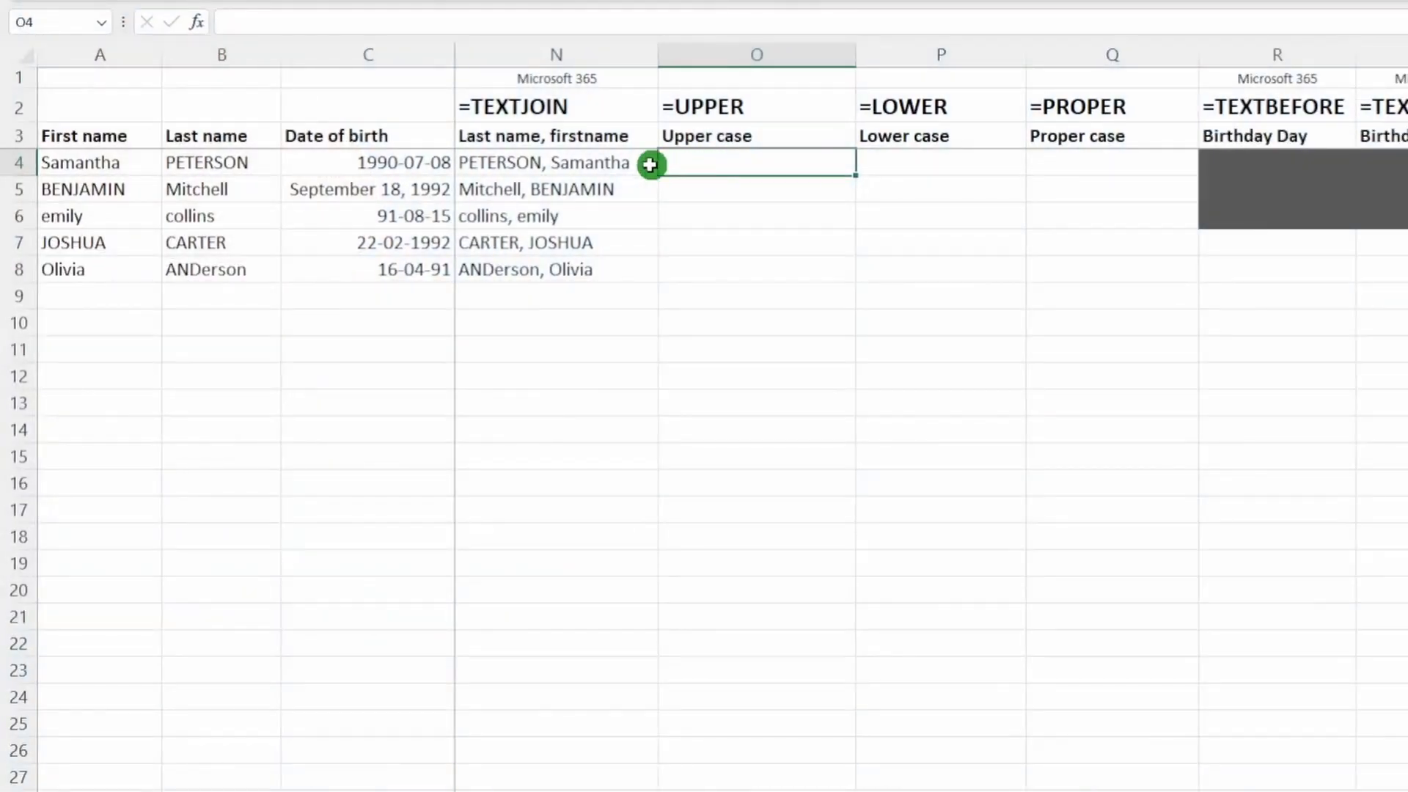
Step: Enter =UPPER(N4) in cell O4 to convert the first joined name to upper case
drag(638, 160, 640, 269)
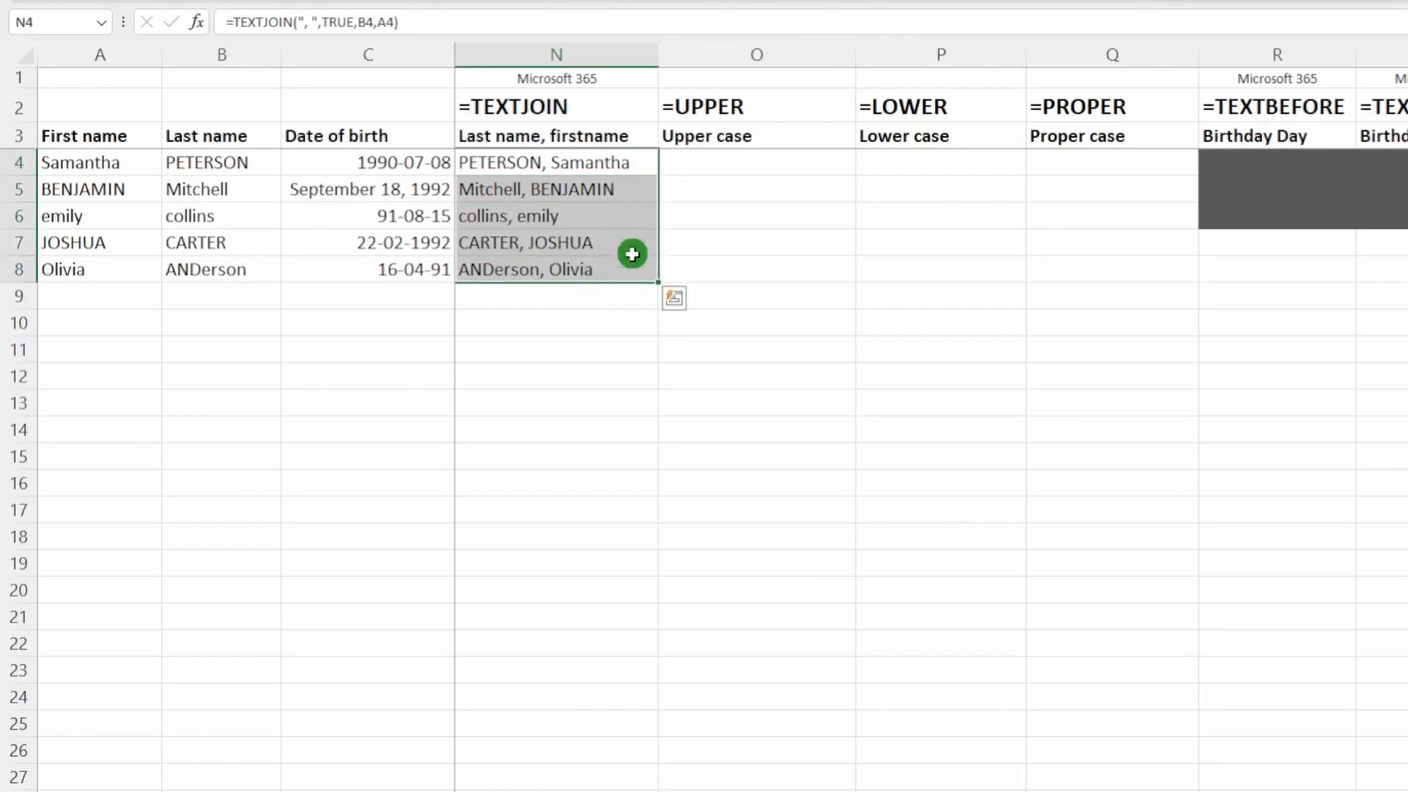
click(739, 164)
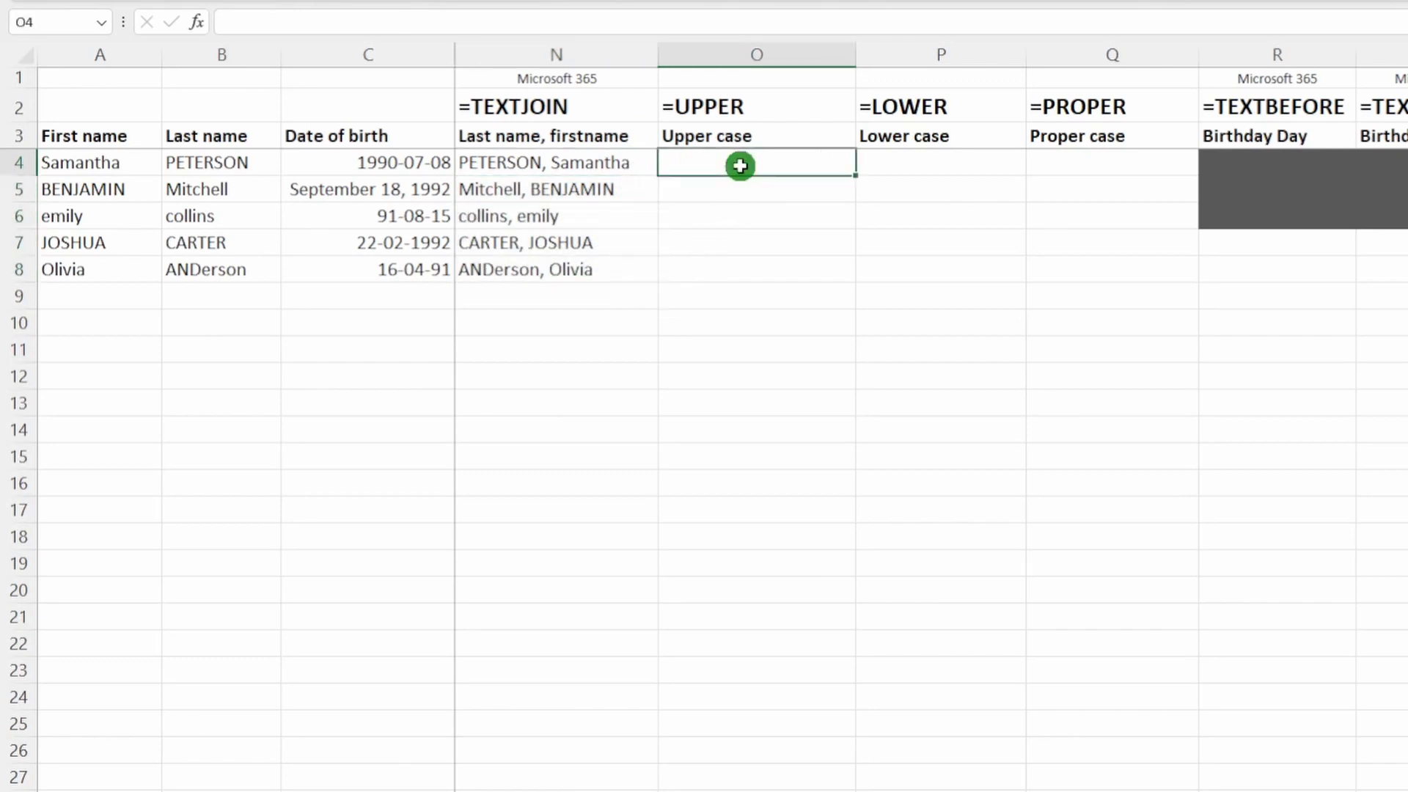
text(=UPPER()
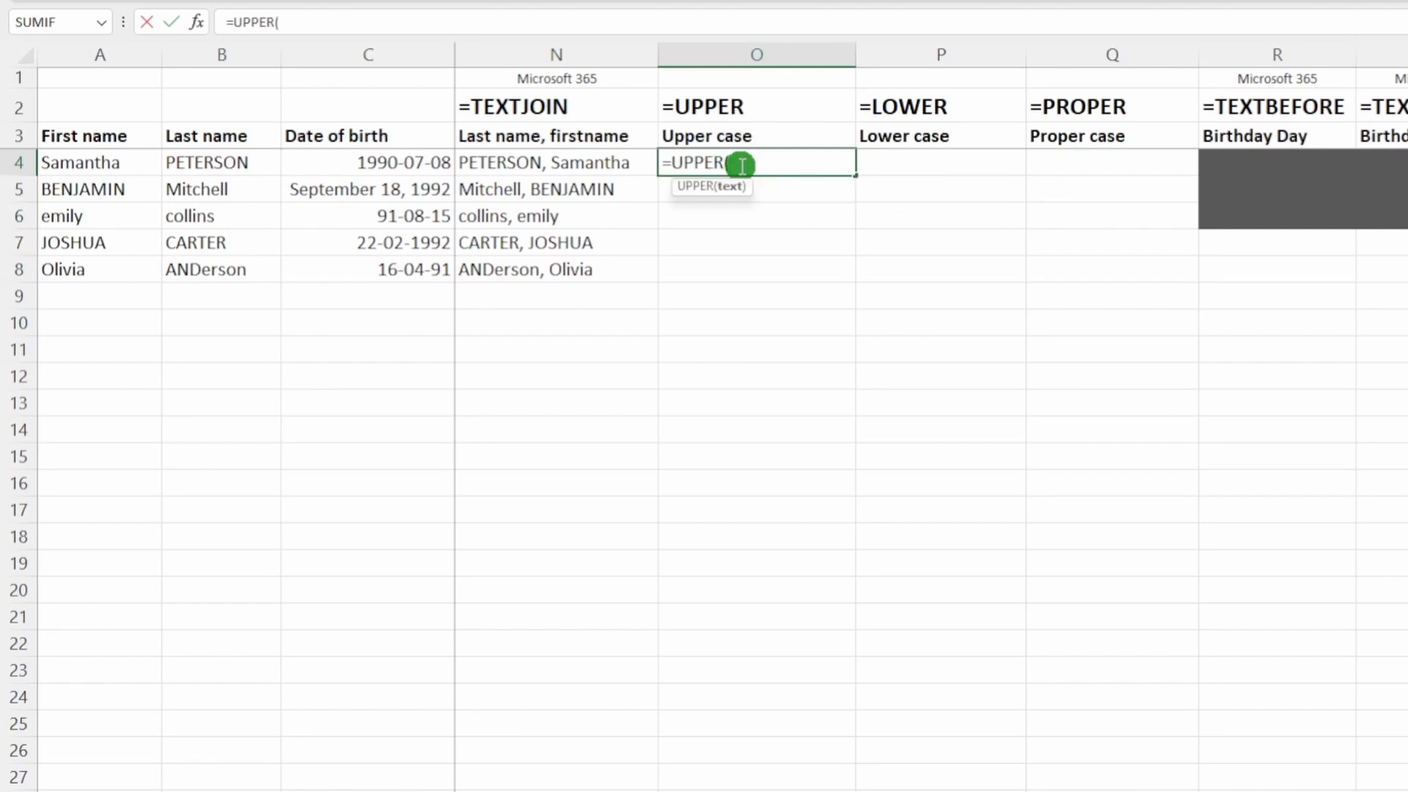
click(613, 164)
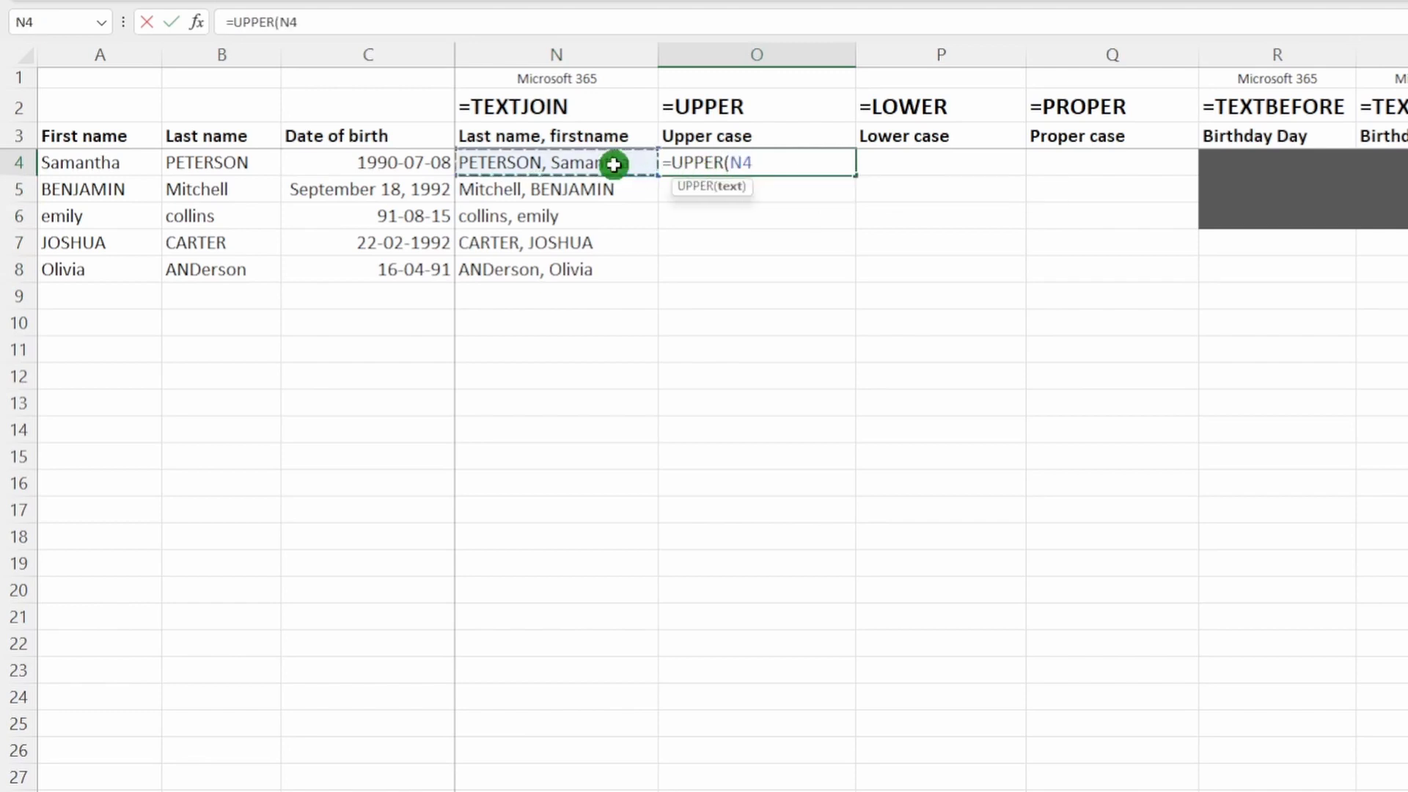
text())
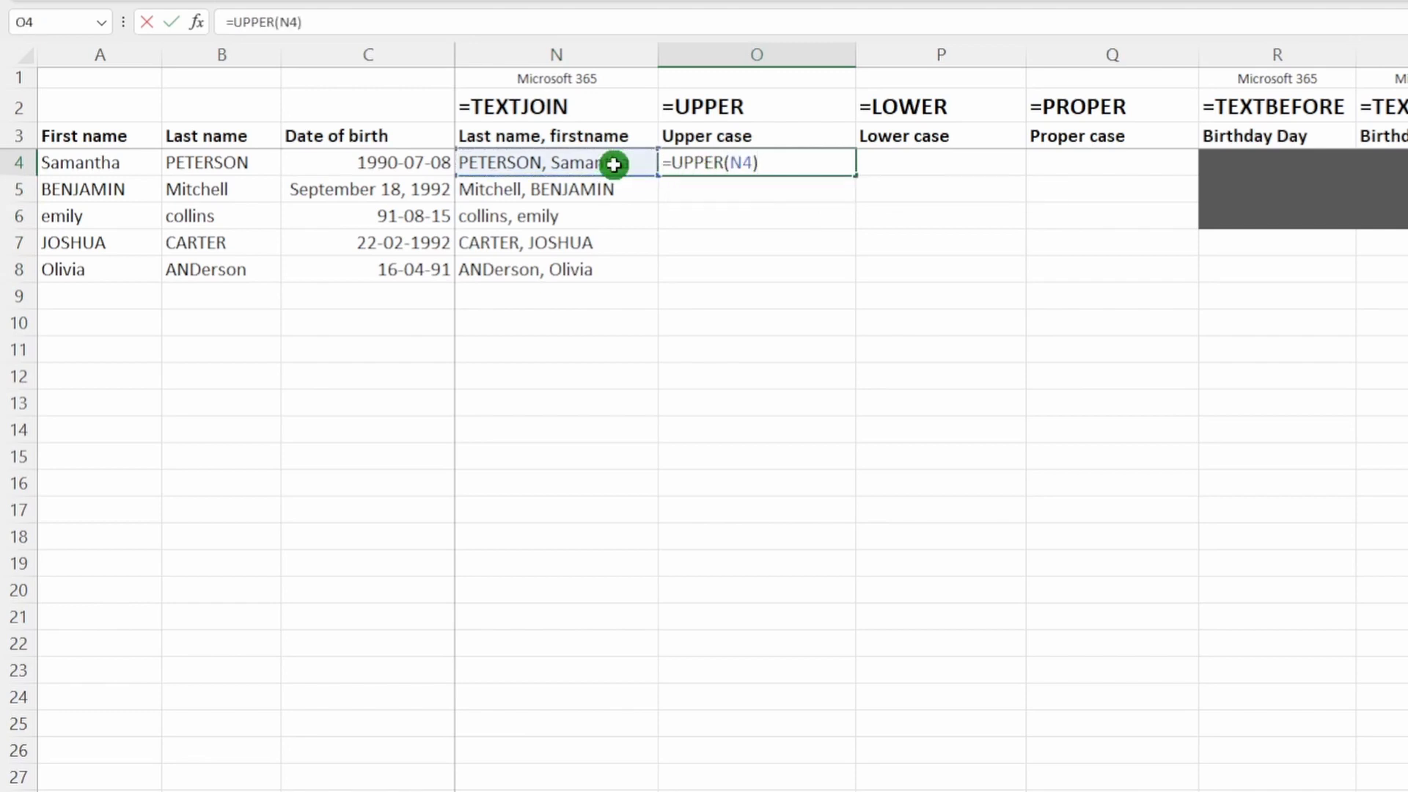
key(Return)
Step: Copy the UPPER formula from O4 to O5:O8 to fill the Upper case column
key(Up)
key(ctrl+c)
key(Down)
key(shift+Down)
key(shift+Down)
key(shift+Down)
key(ctrl+v)
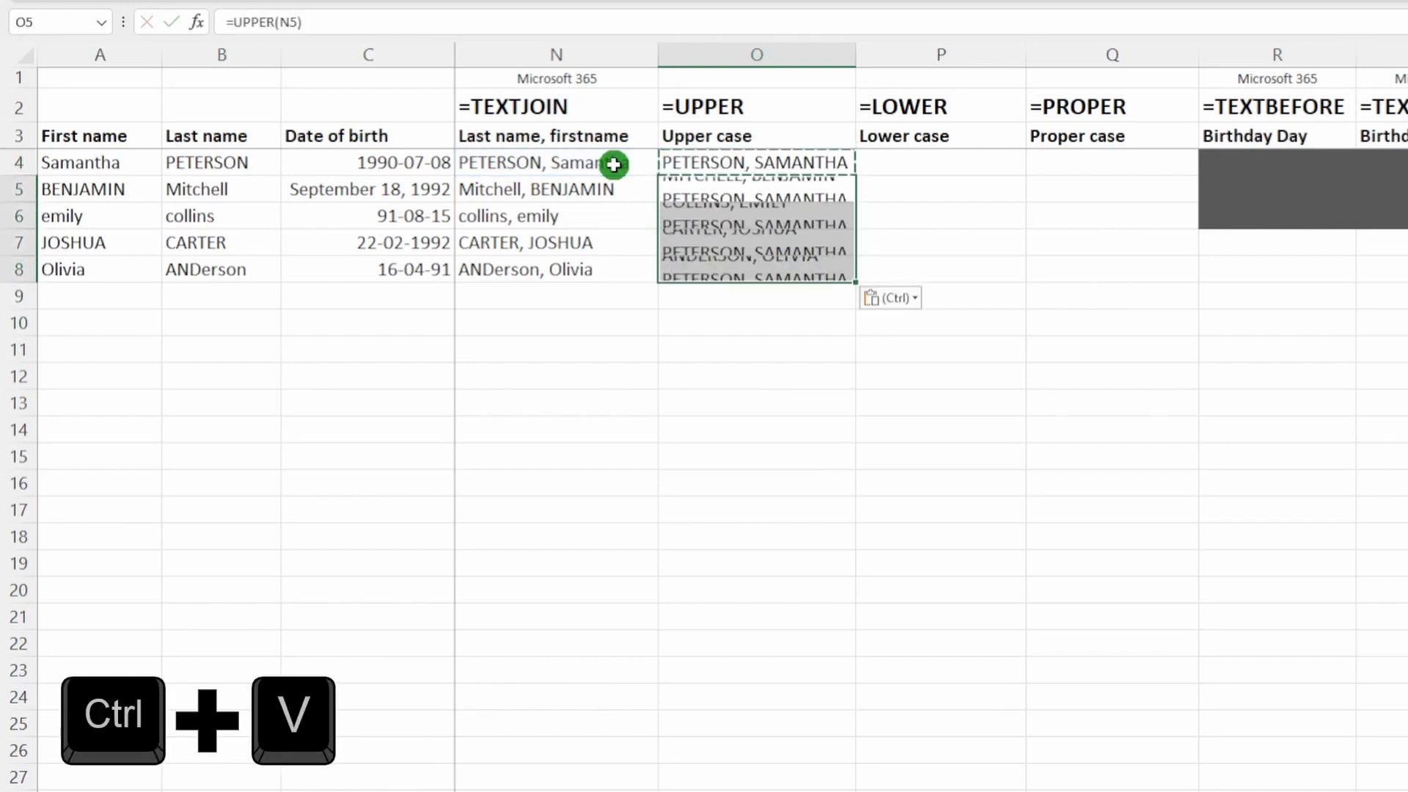
click(880, 164)
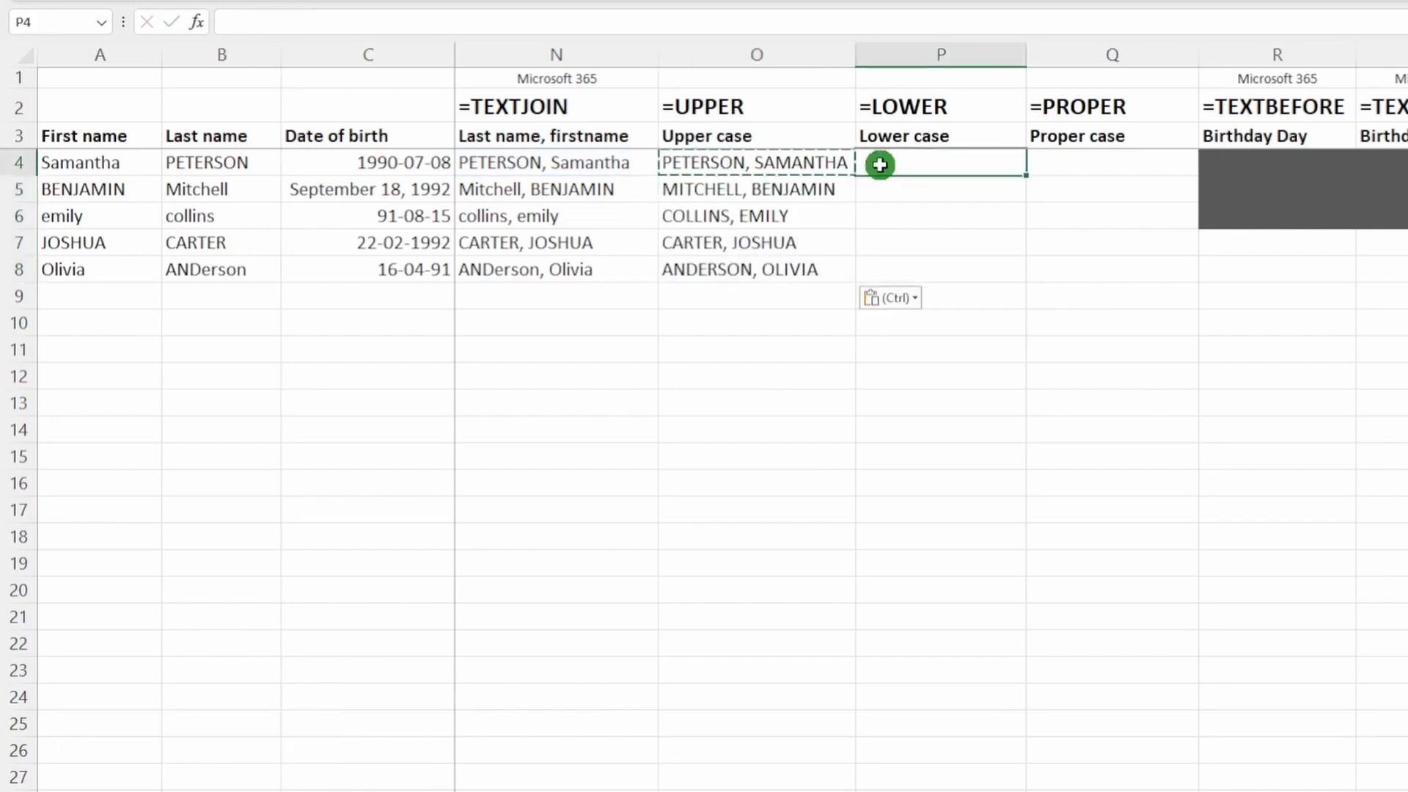
Step: Enter =LOWER(N4) in cell P4 to convert the first joined name to lower case
text(=LOWER()
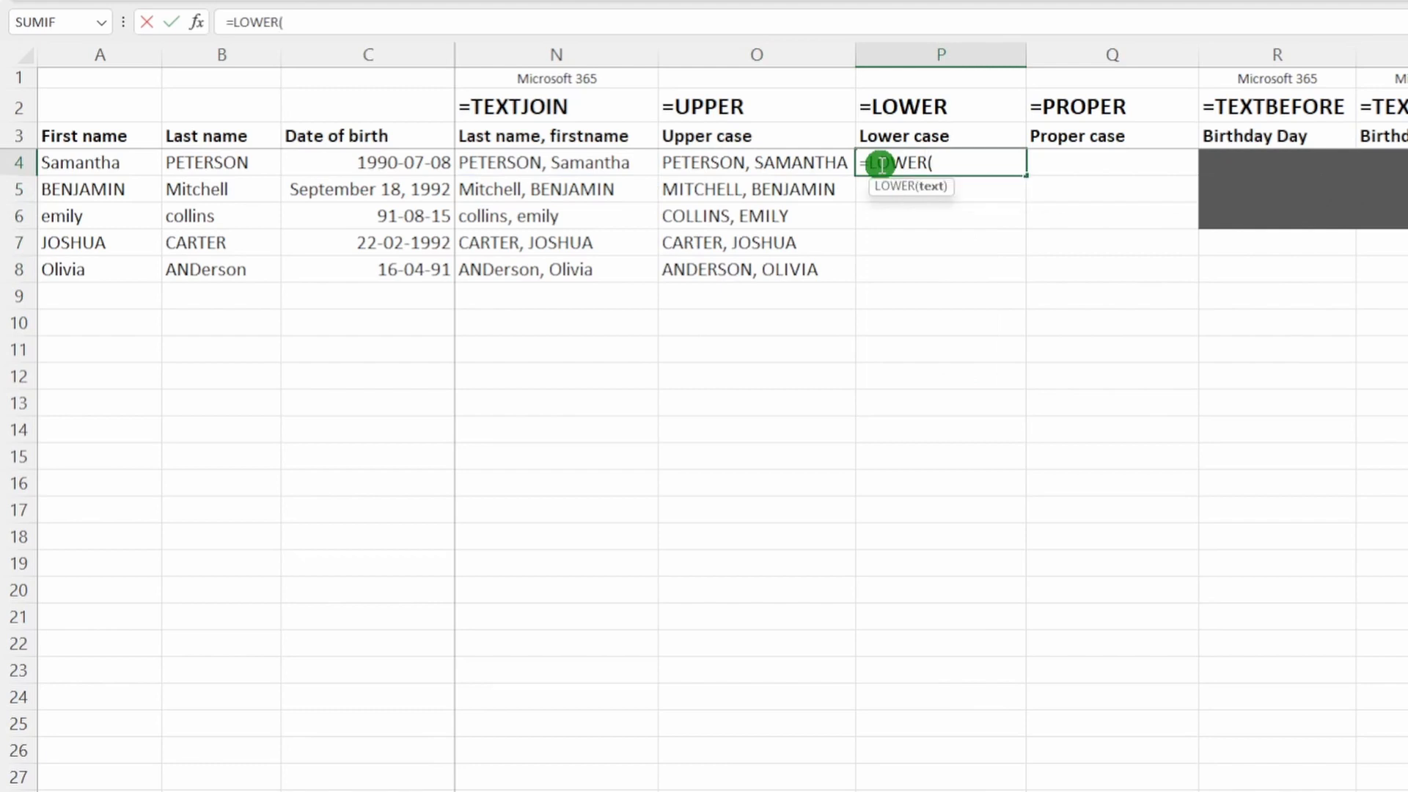
click(620, 163)
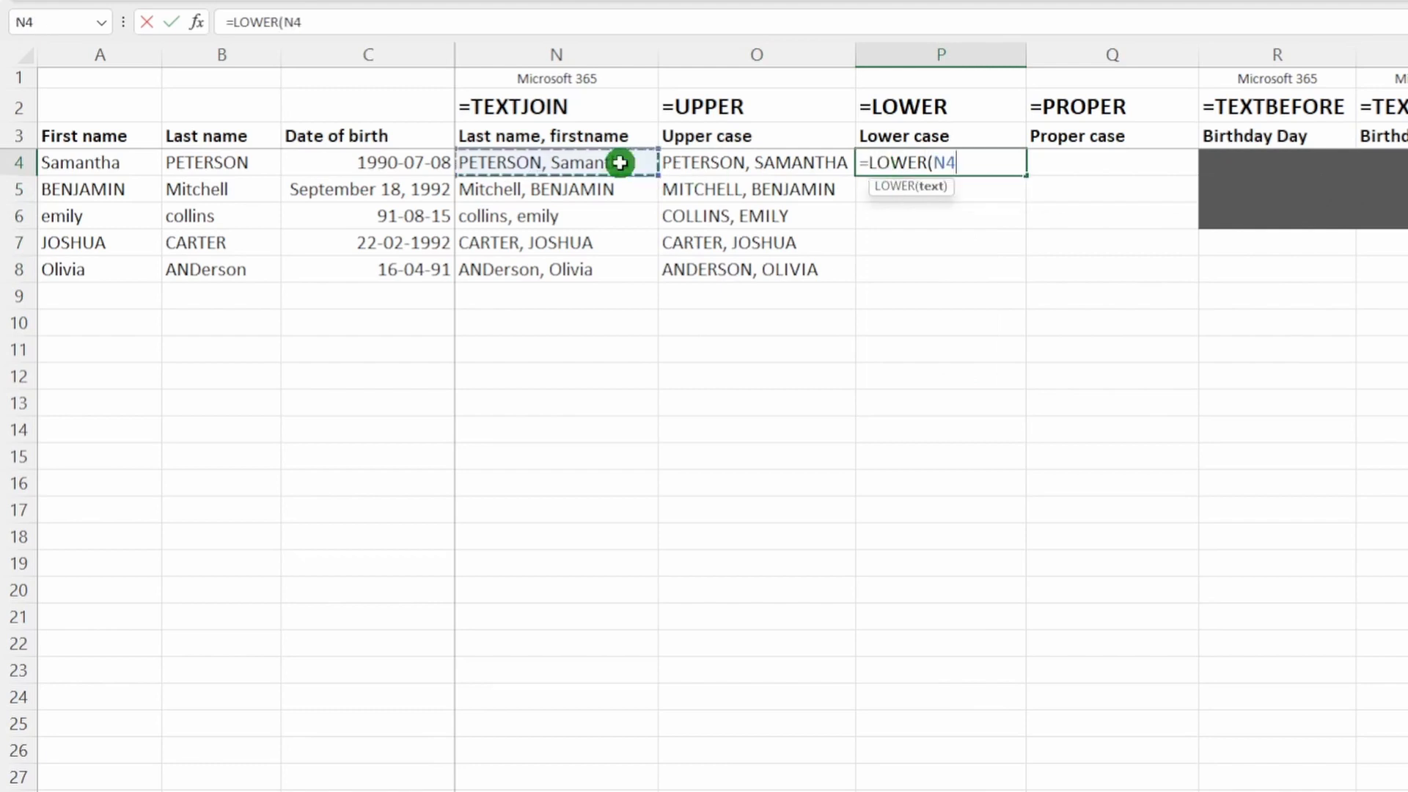
text())
key(Return)
Step: Copy the LOWER formula from P4 to P5:P8 to fill the Lower case column
key(Up)
key(ctrl+c)
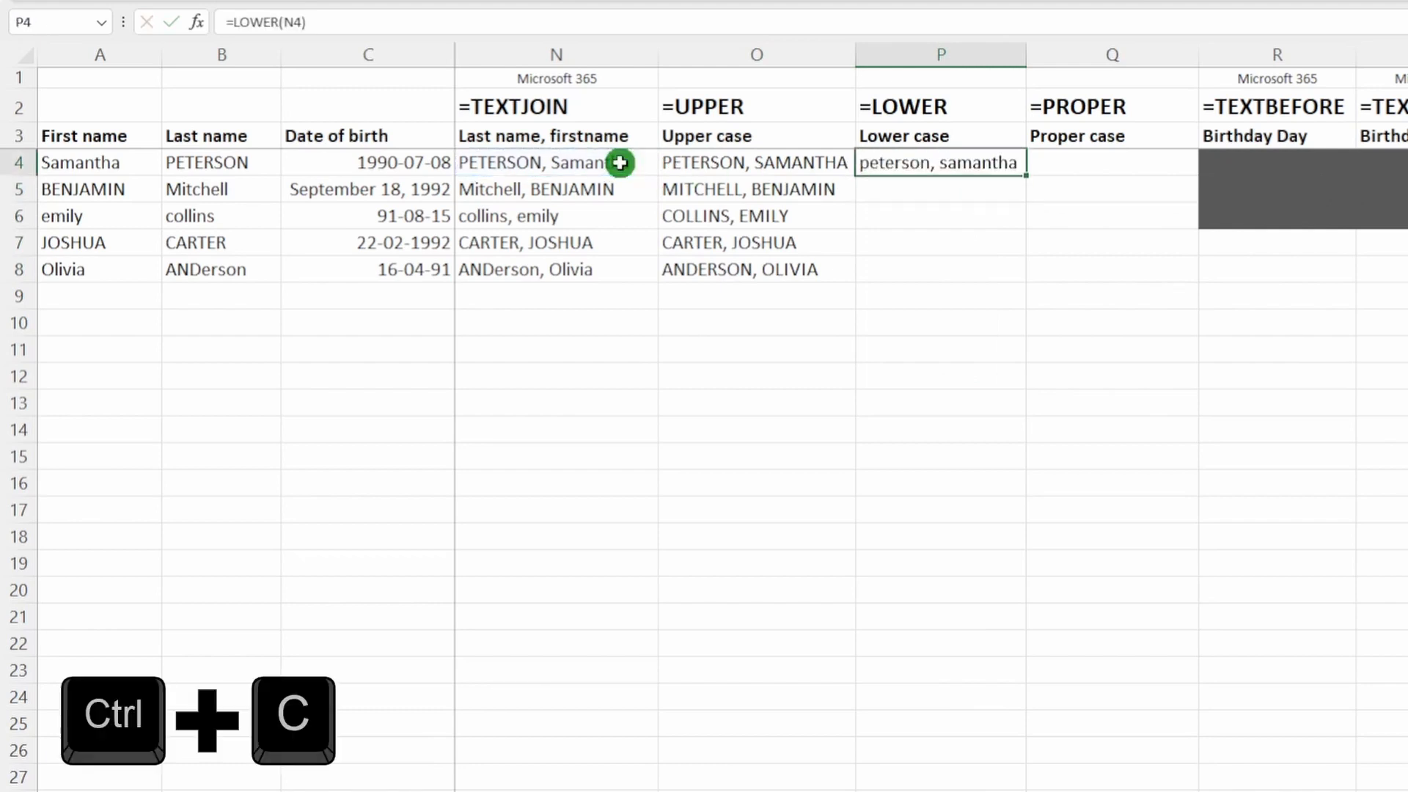
key(shift+Down)
key(shift+Down)
key(shift+Down)
key(shift+Down)
key(ctrl+v)
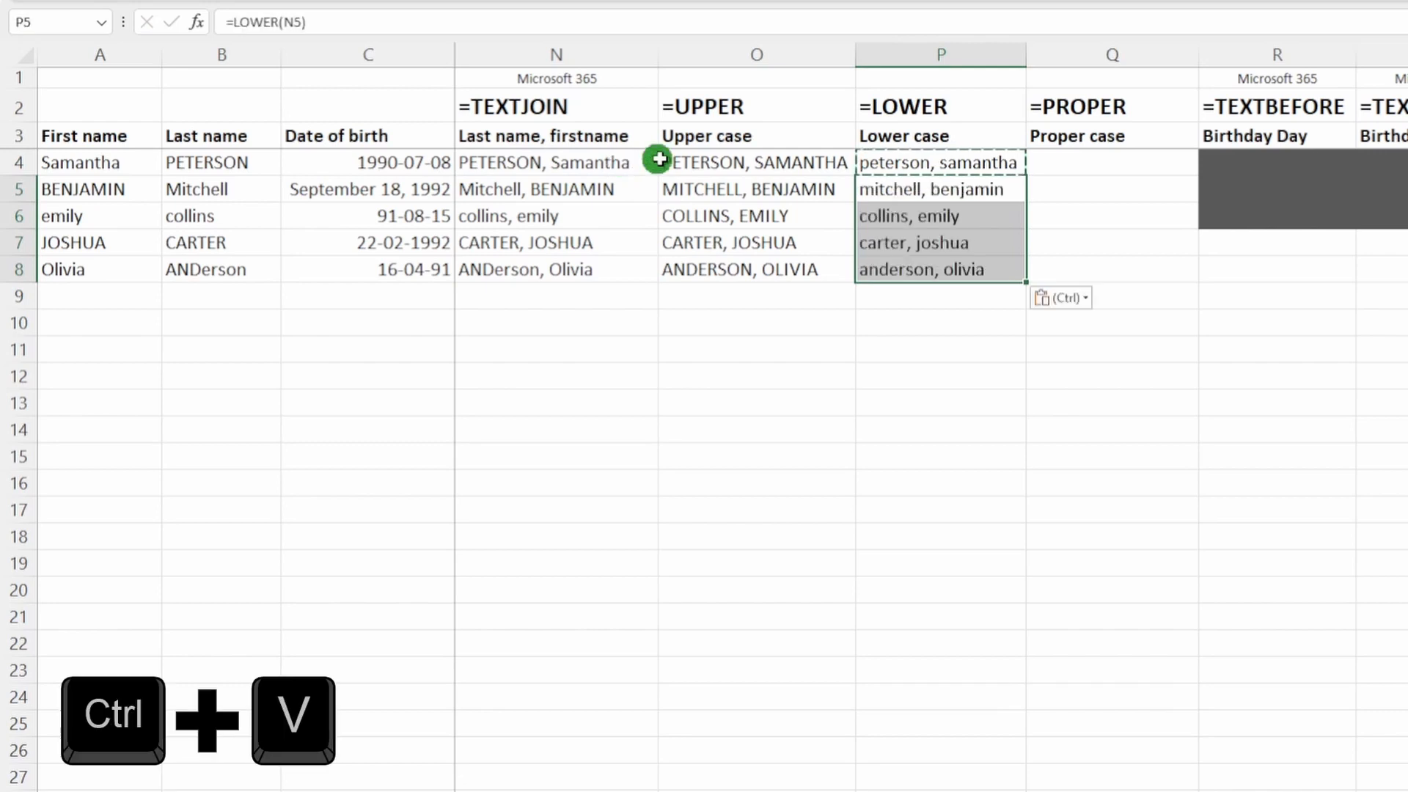
Step: Enter =PROPER(N4) in cell Q4 to capitalise each word of the first joined name
click(1155, 117)
click(1135, 165)
text(=)
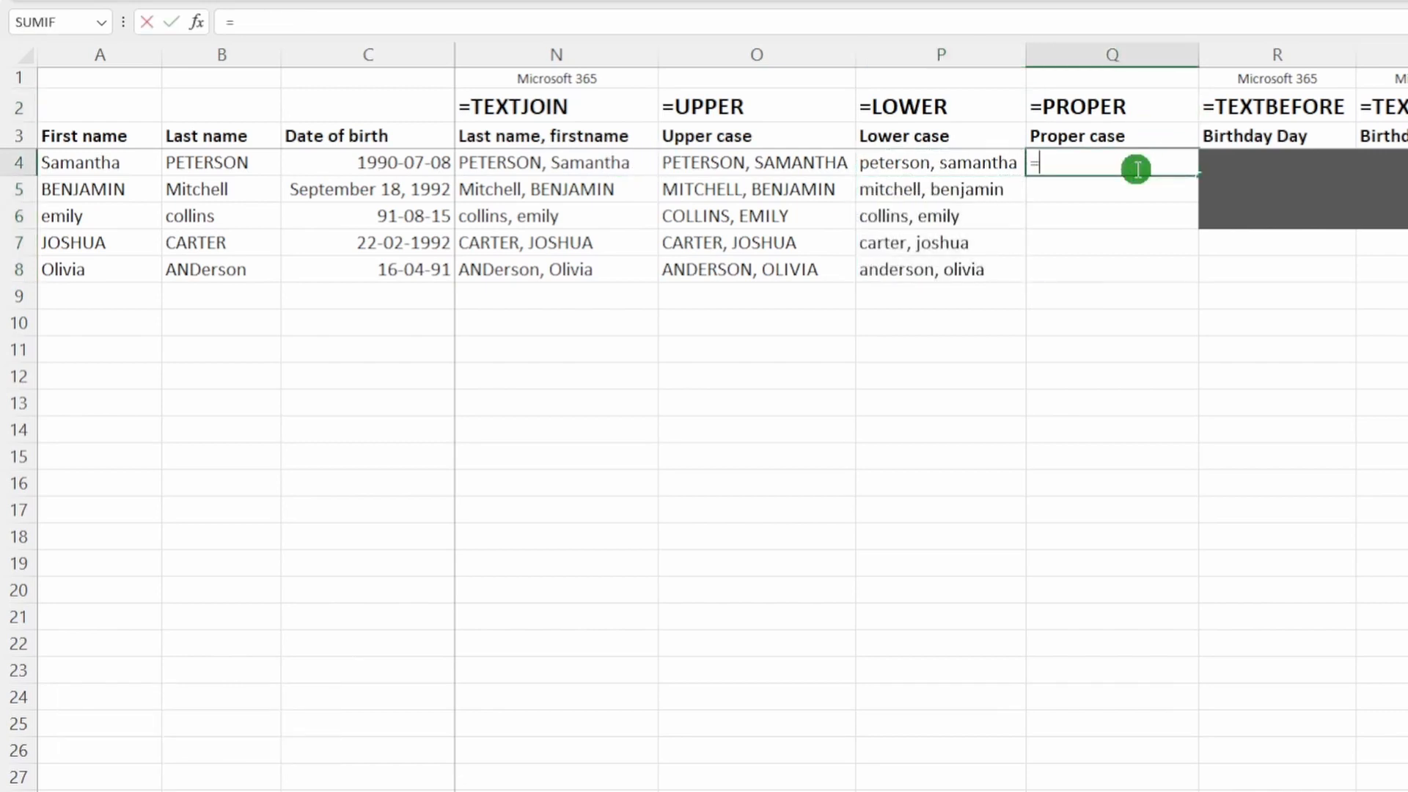
text(propoer)
key(BackSpace)
text(er()
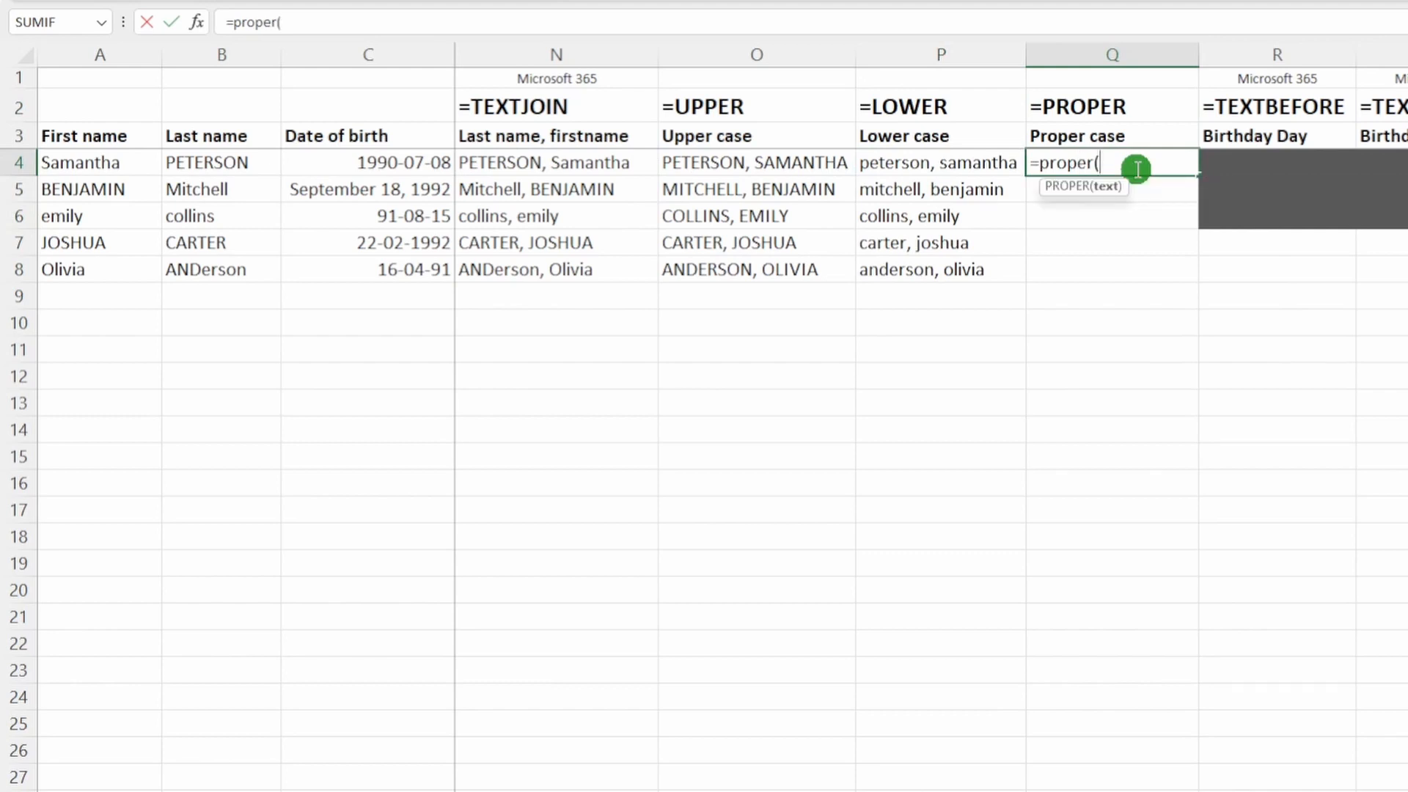
click(638, 164)
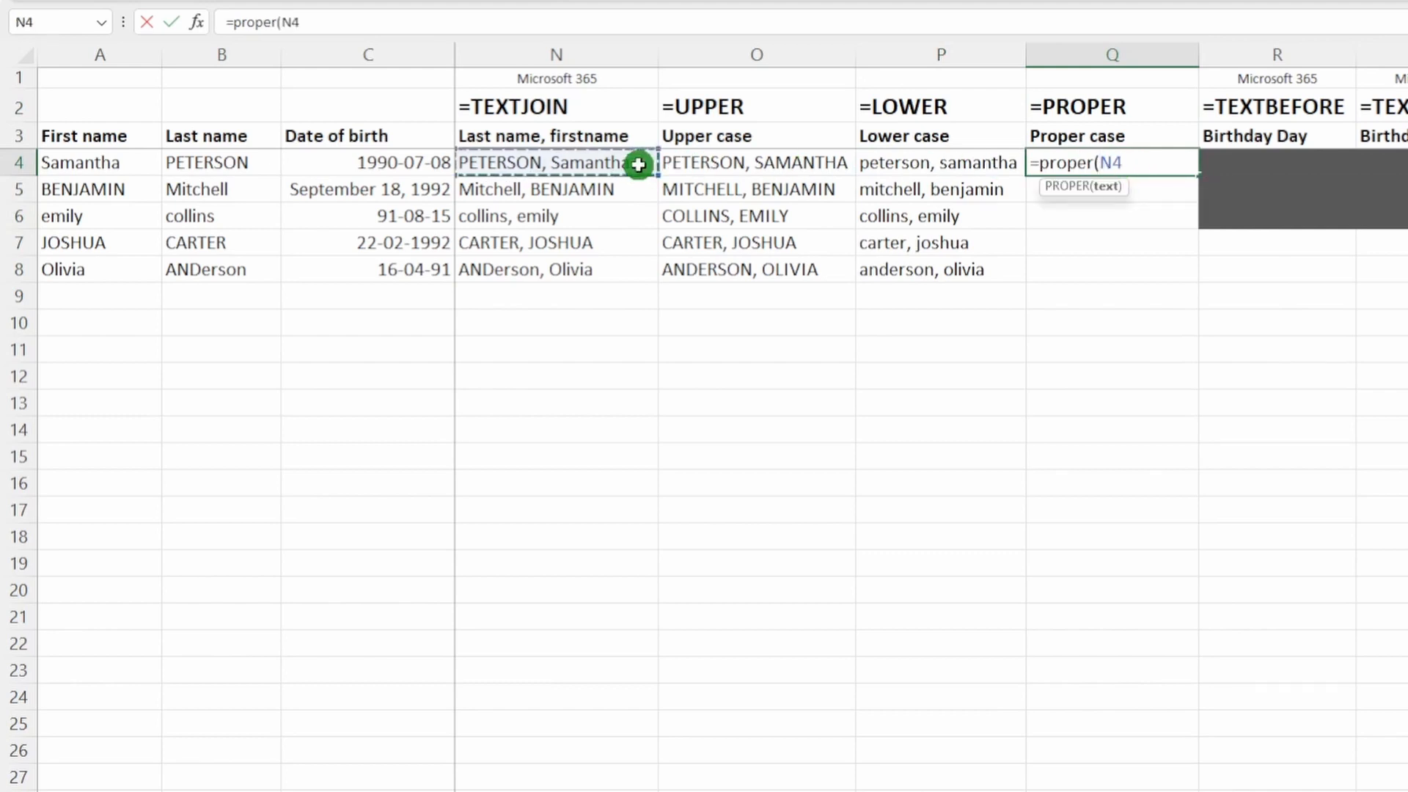
text())
key(Return)
Step: Copy the PROPER formula from Q4 to Q5:Q8 to fill the Proper case column
key(Up)
key(ctrl+c)
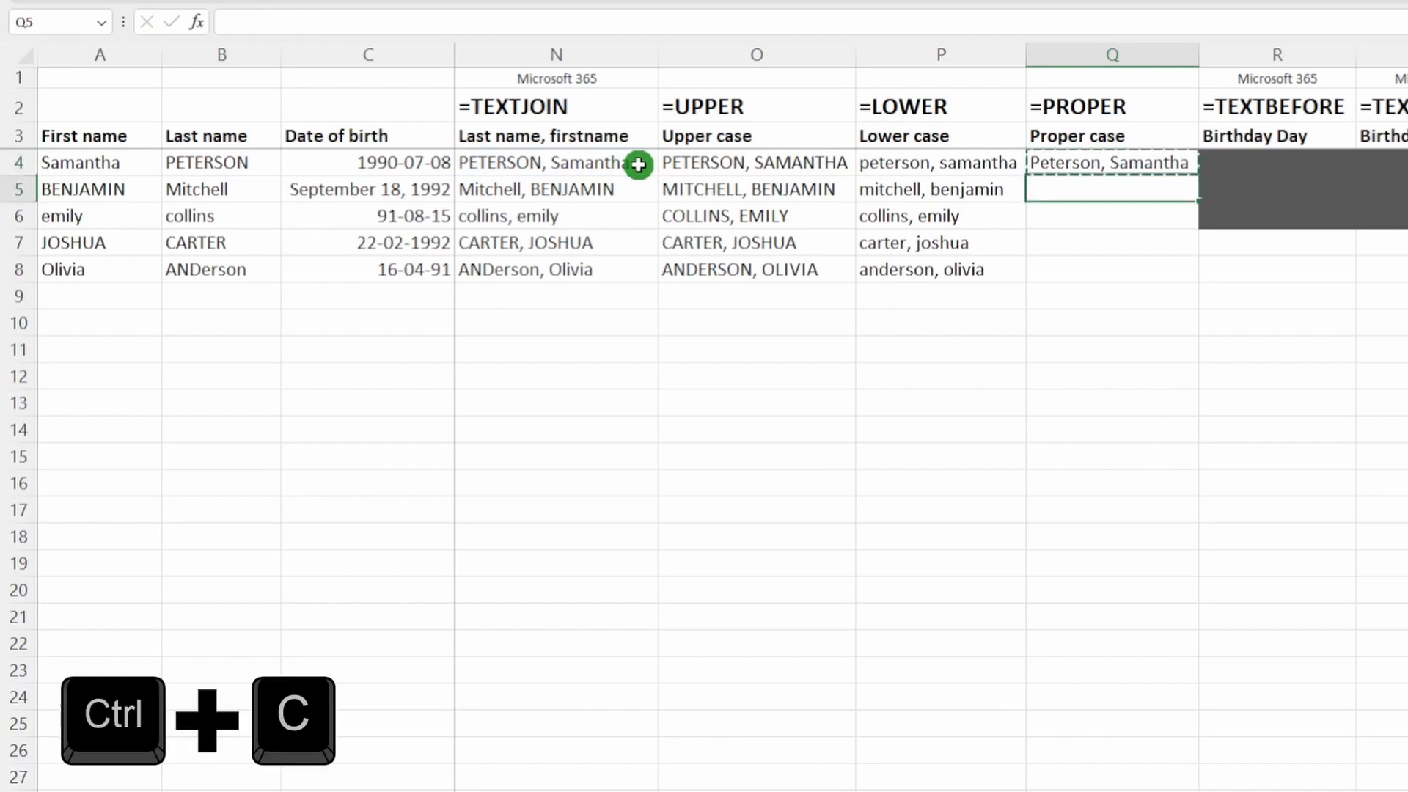
key(Down)
key(shift+Down)
key(shift+Down)
key(shift+Down)
key(ctrl+v)
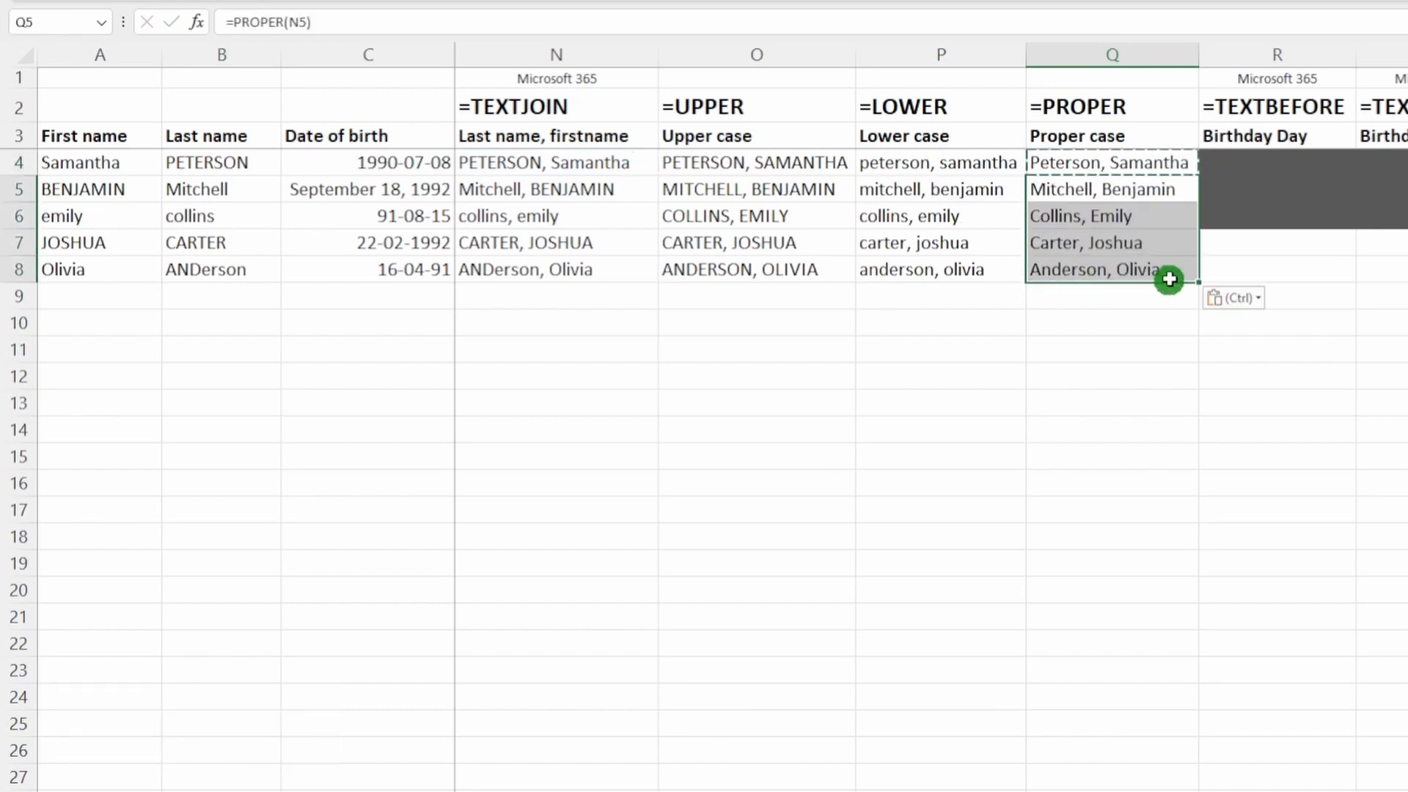
Step: Insert the digit 1 in the middle of the first name in A8 to test how PROPER treats it in Q8
click(1173, 273)
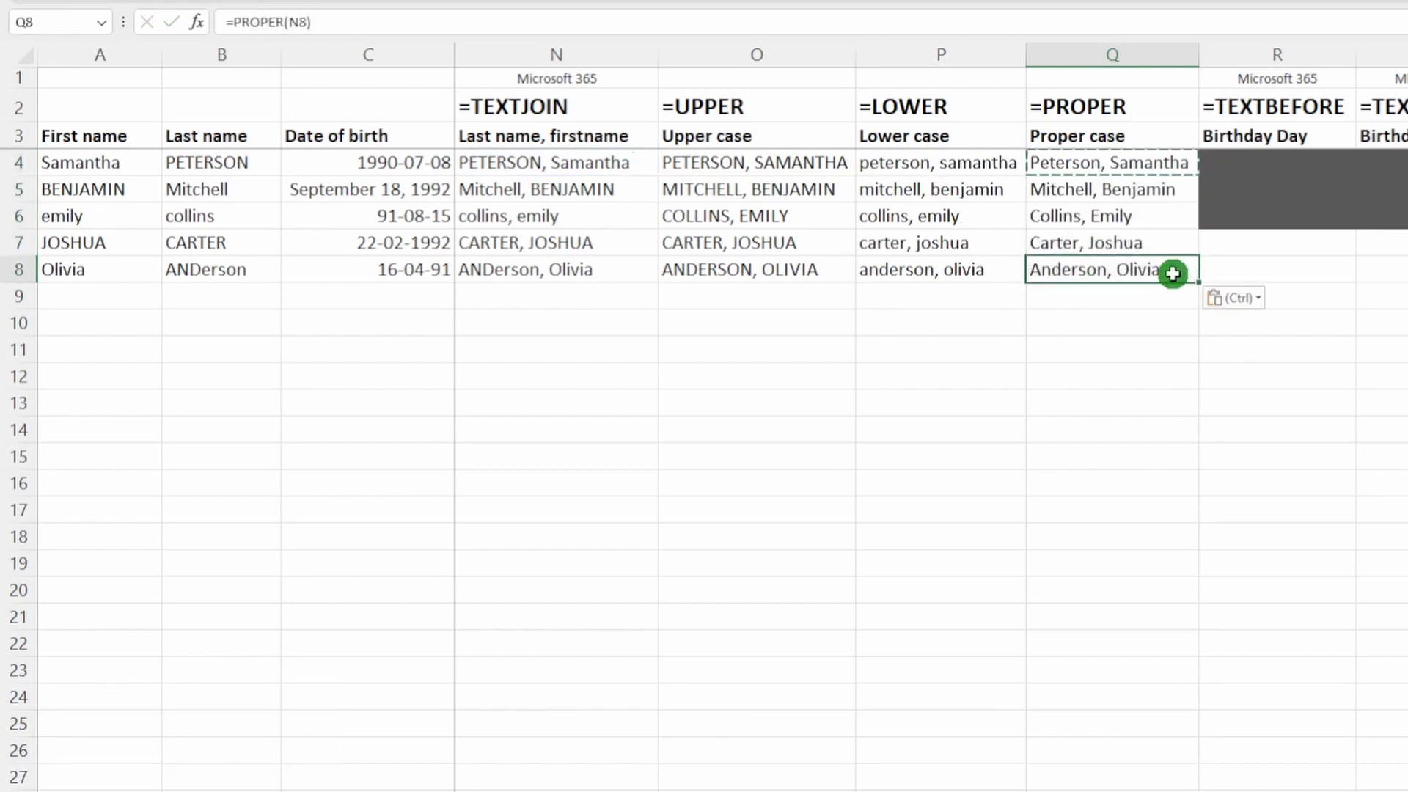
double_click(72, 269)
text(1)
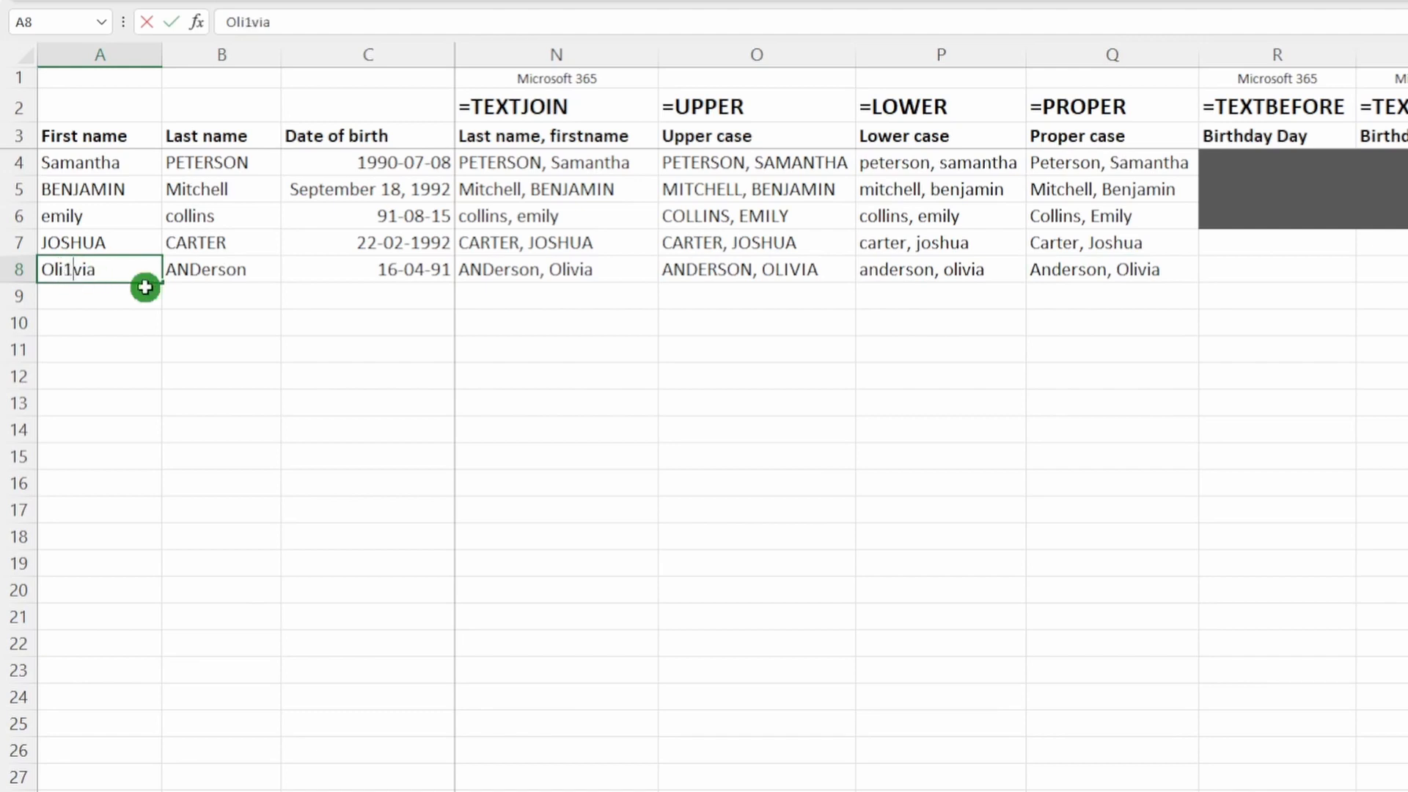
key(Return)
click(1154, 269)
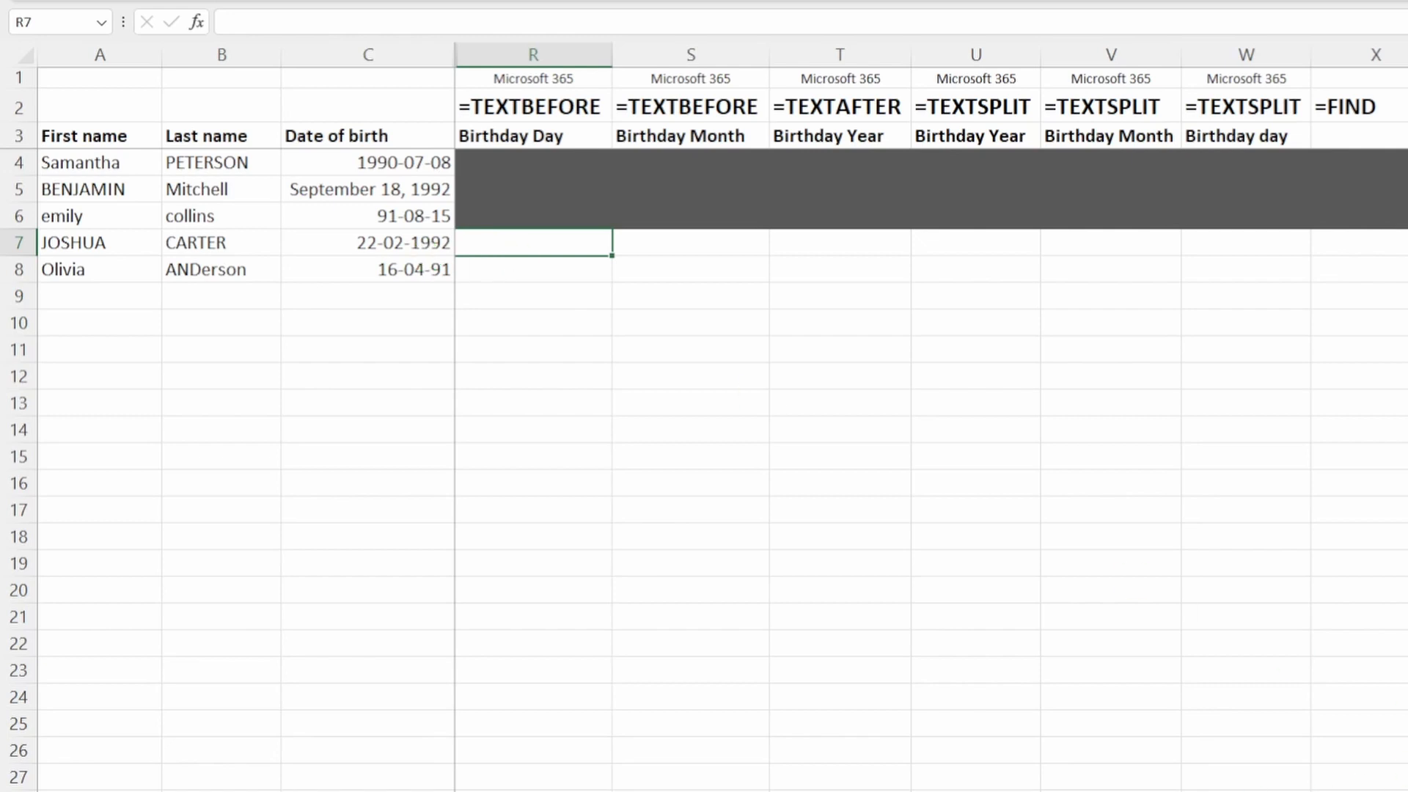
Step: Check the ISTEXT results in F4:F6 for the first three dates of birth
scroll(930, 417, left, 1)
drag(550, 173, 831, 212)
drag(550, 163, 545, 215)
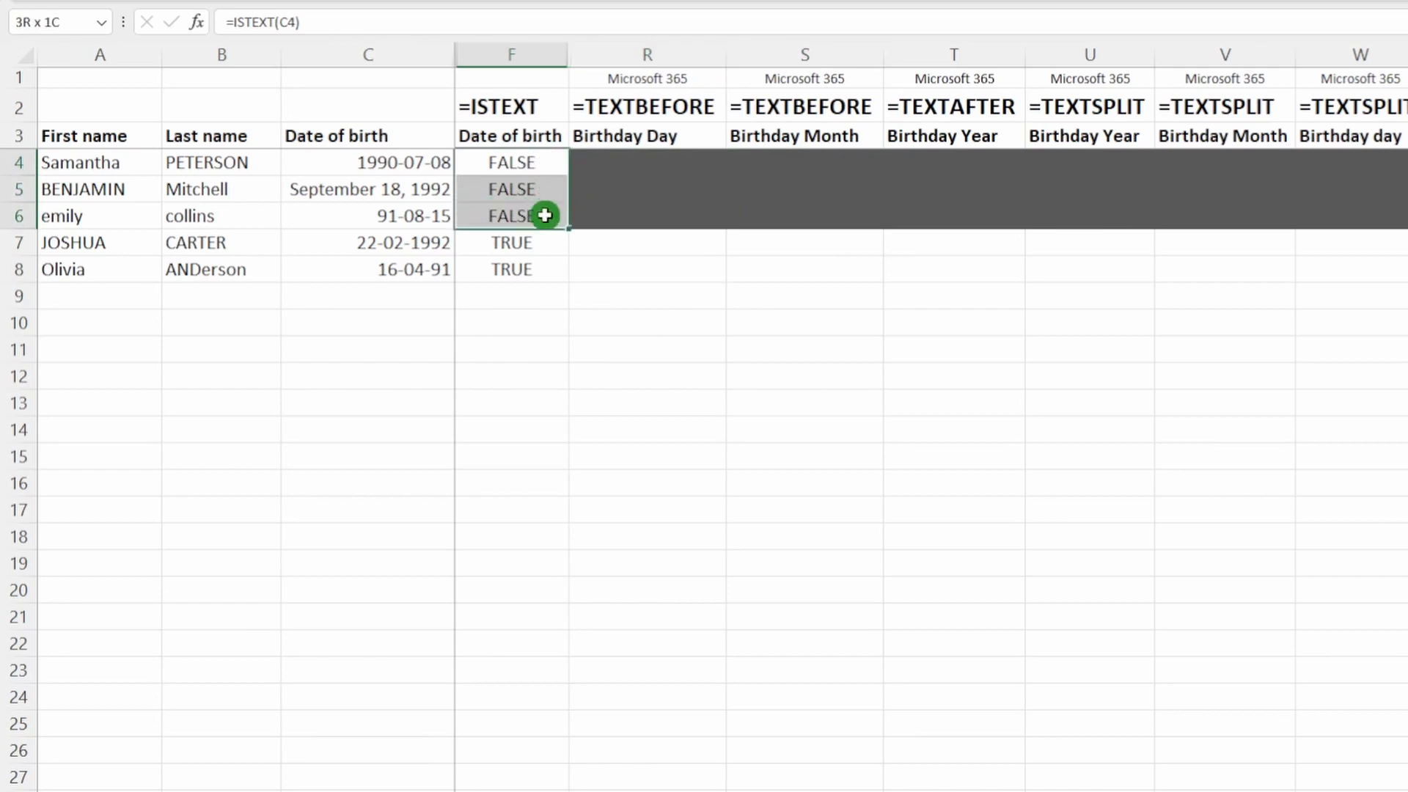
scroll(848, 399, right, 1)
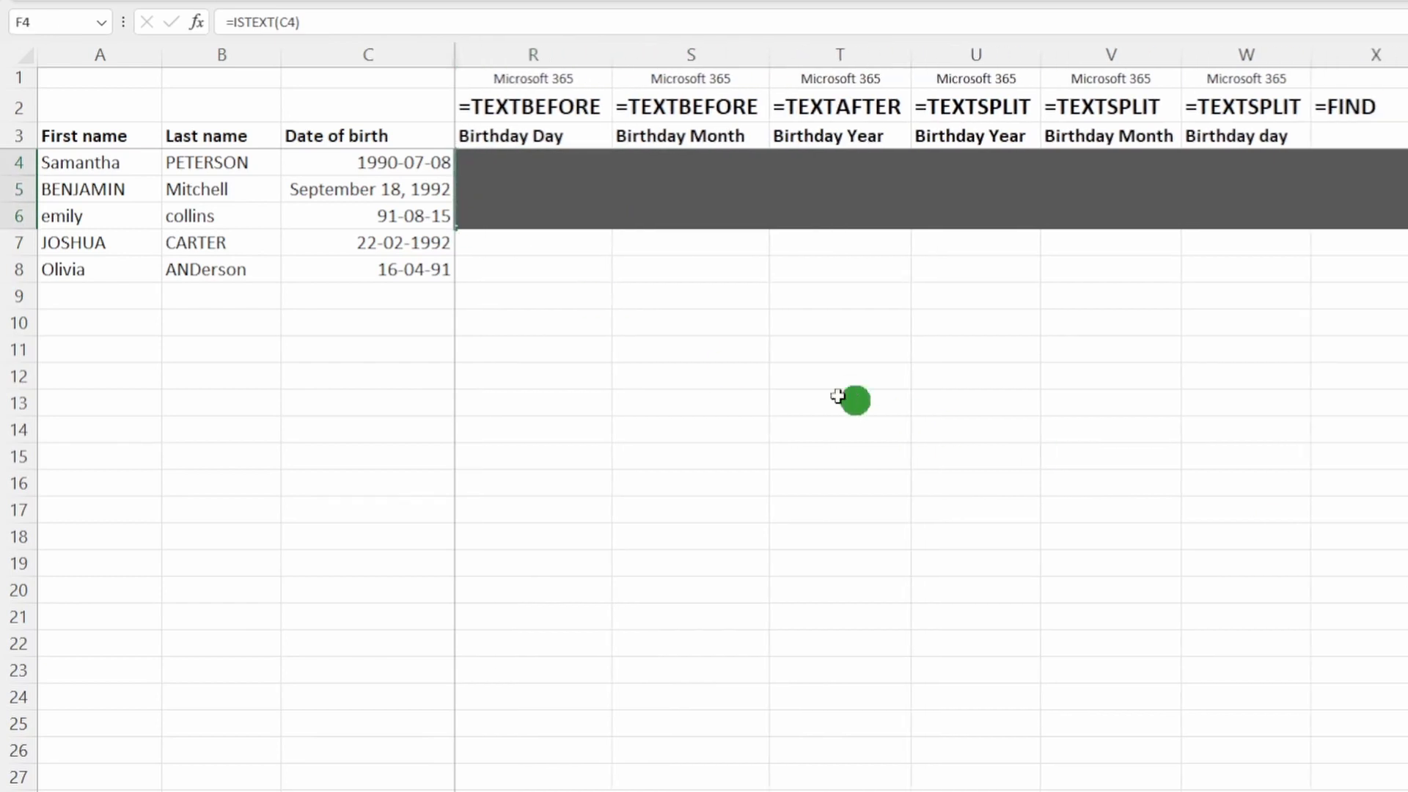
Step: Enter =TEXTBEFORE(C7,"-",1) in cell R7 to extract the birthday day
click(553, 248)
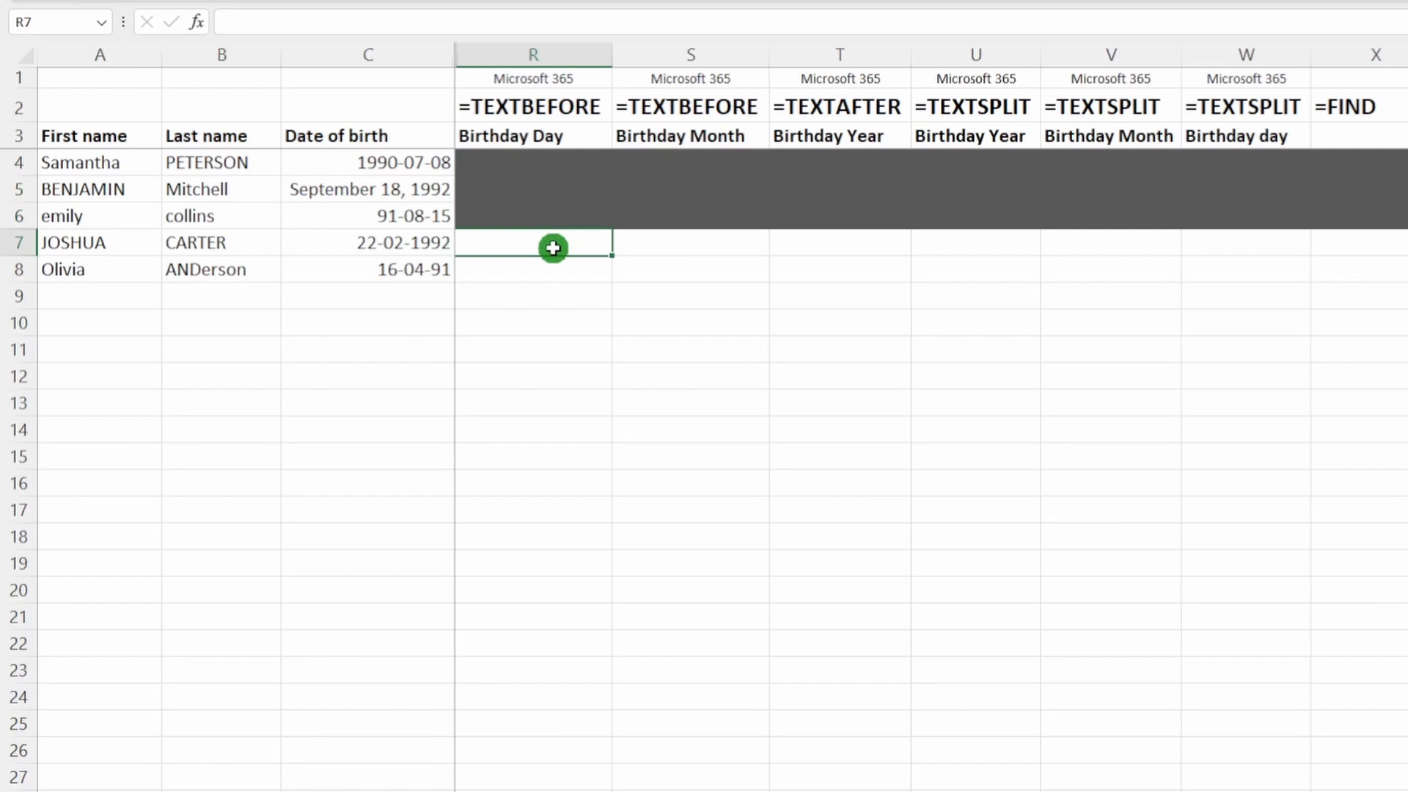
text(=textbe)
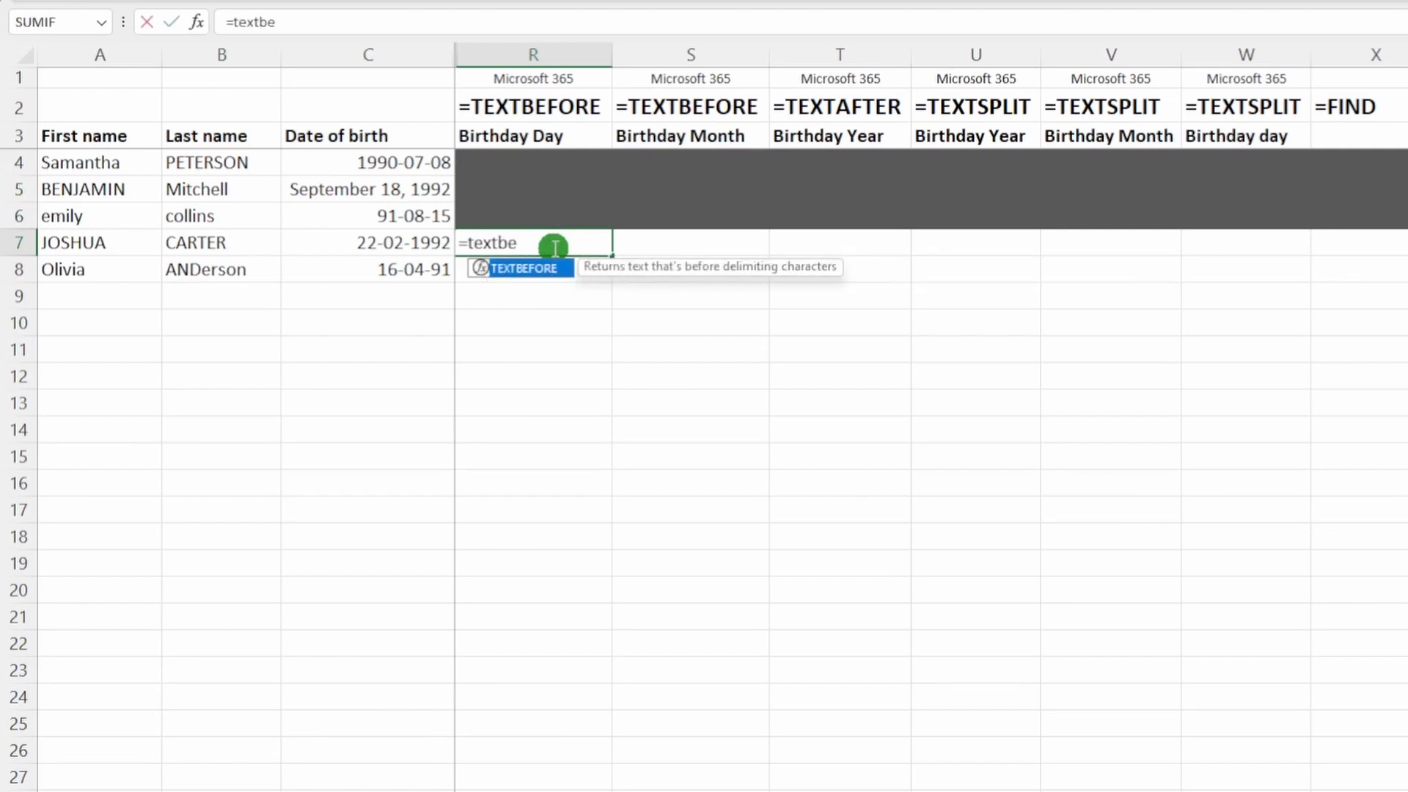
text(fore()
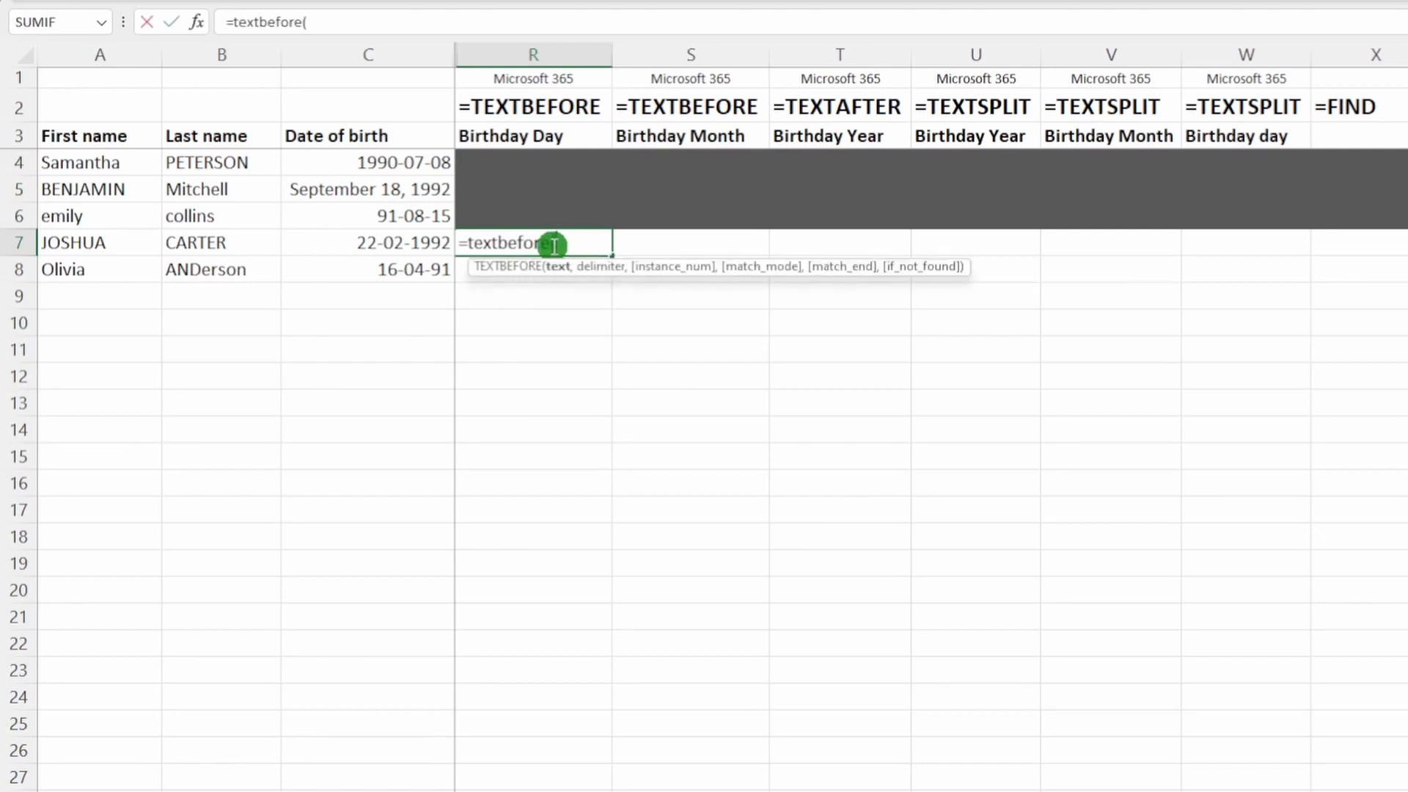
click(402, 244)
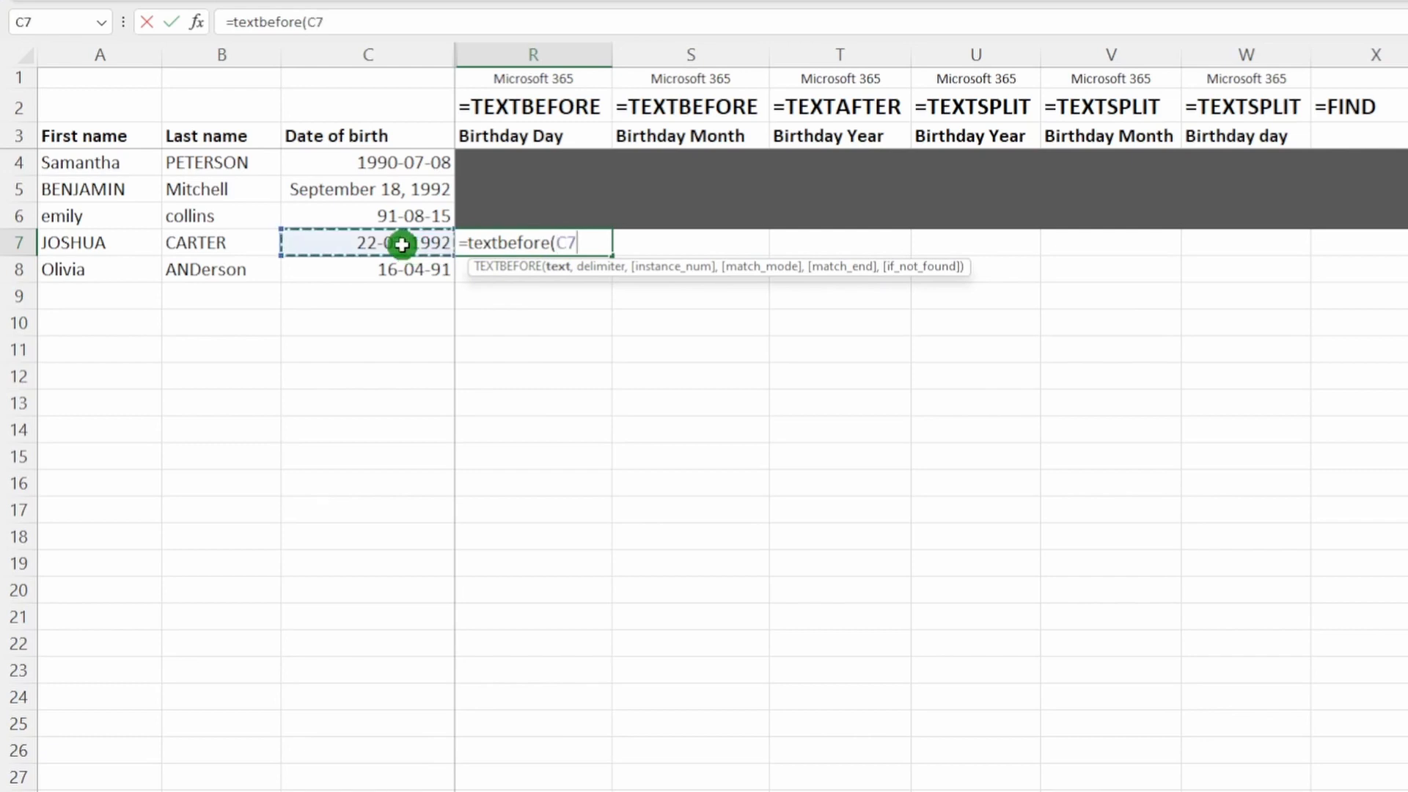
text(,"-)
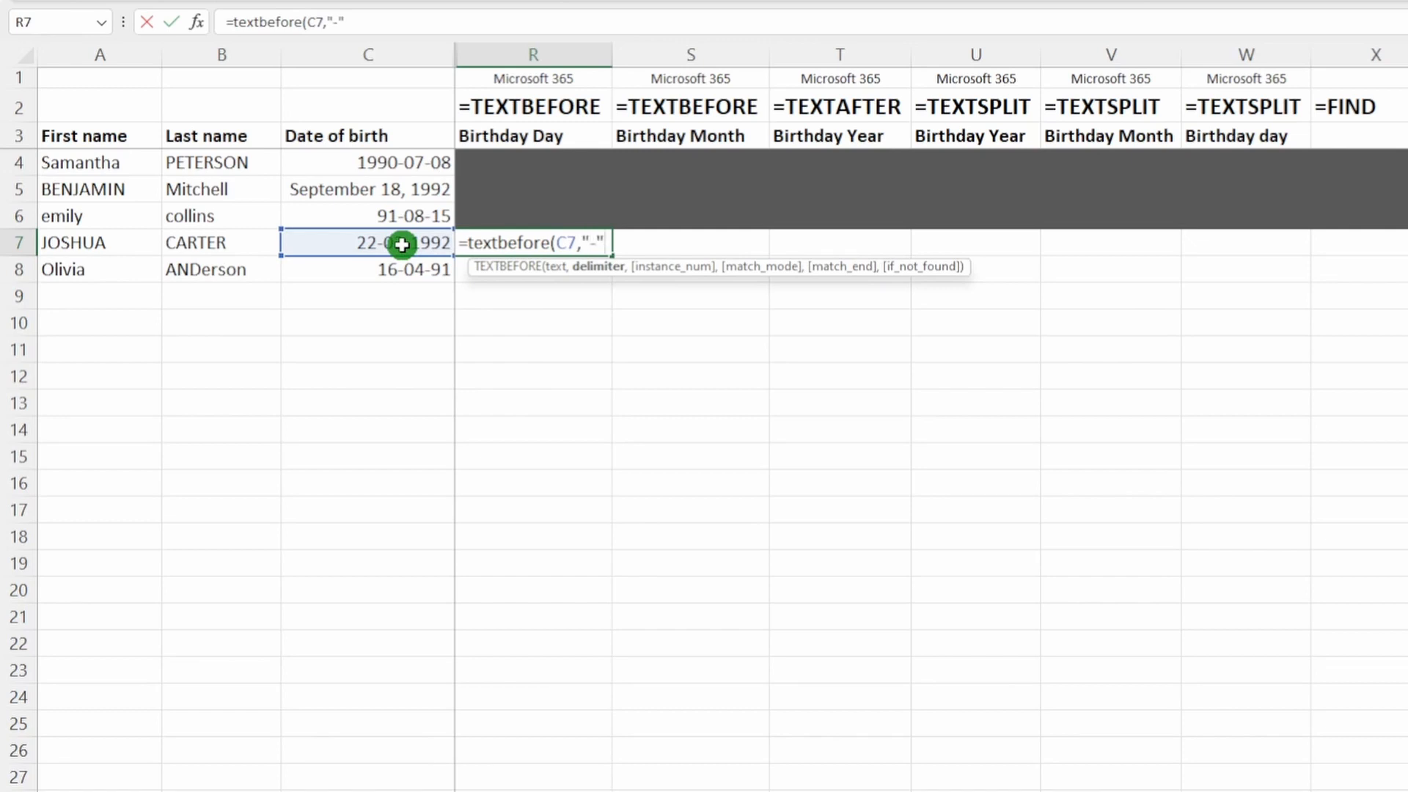
text(",1)
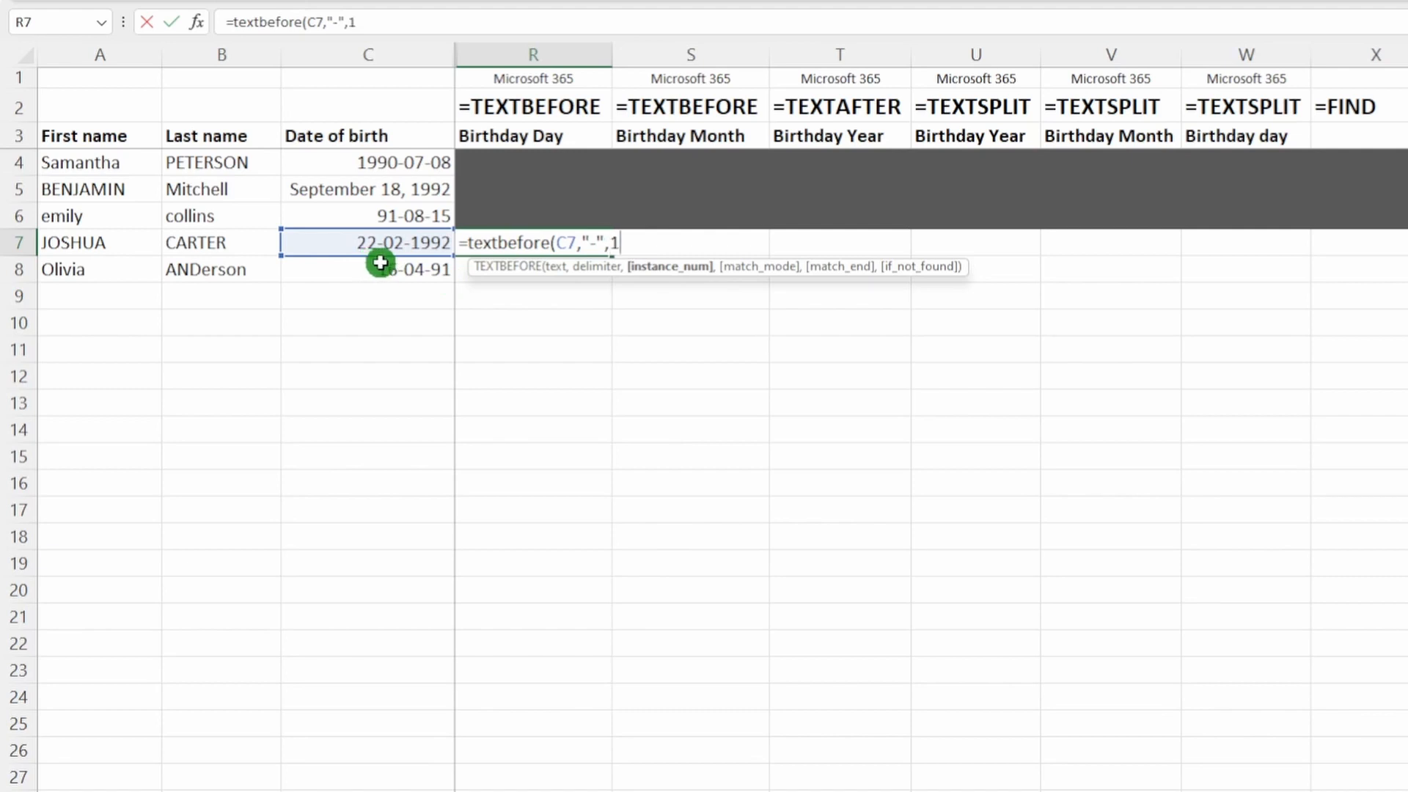
key(Return)
Step: Copy the TEXTBEFORE formula from R7 to R8 to extract the last person's birthday day
key(Up)
key(ctrl+c)
key(Down)
key(ctrl+v)
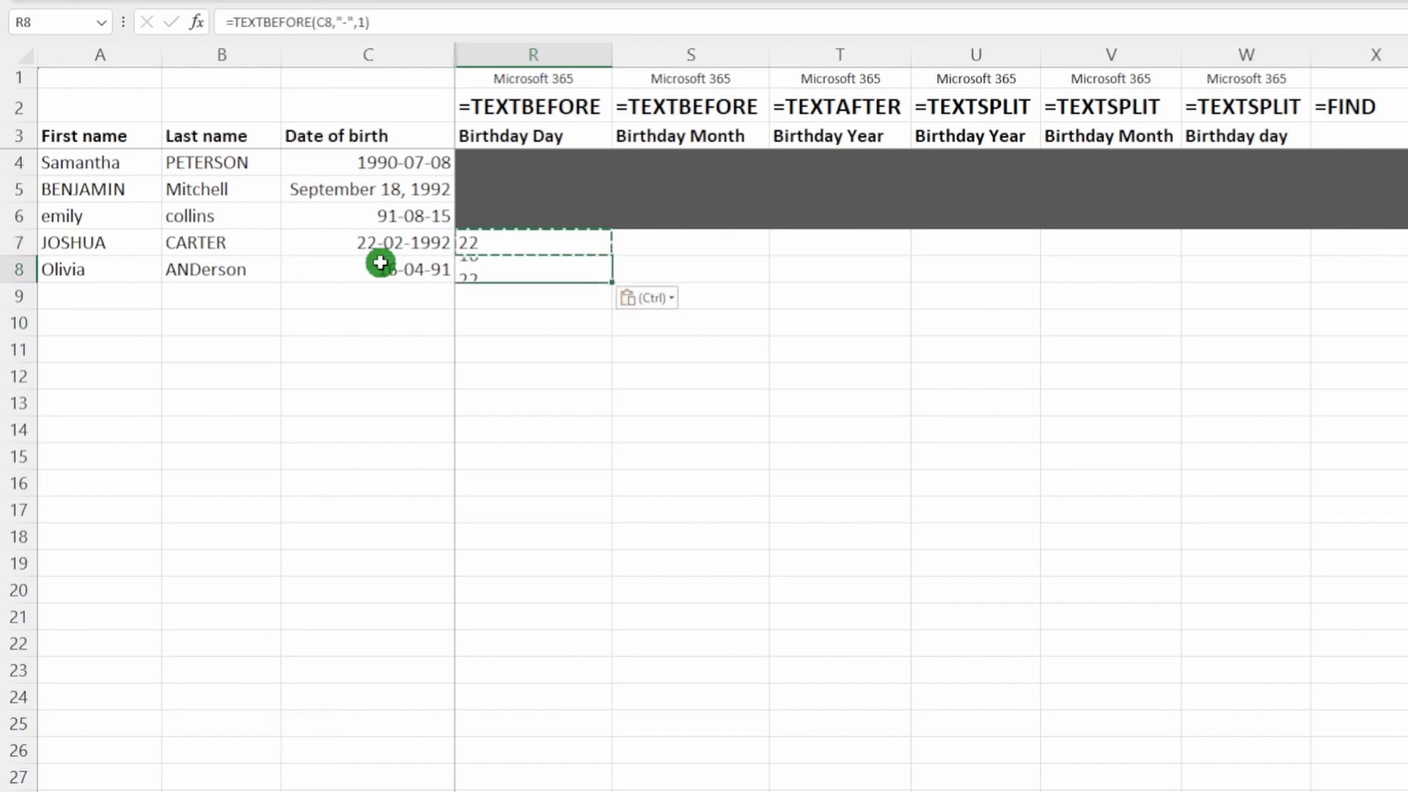
Step: Enter =TEXTAFTER(C7,"-",2) in cell T7 to extract the birthday year
key(Right)
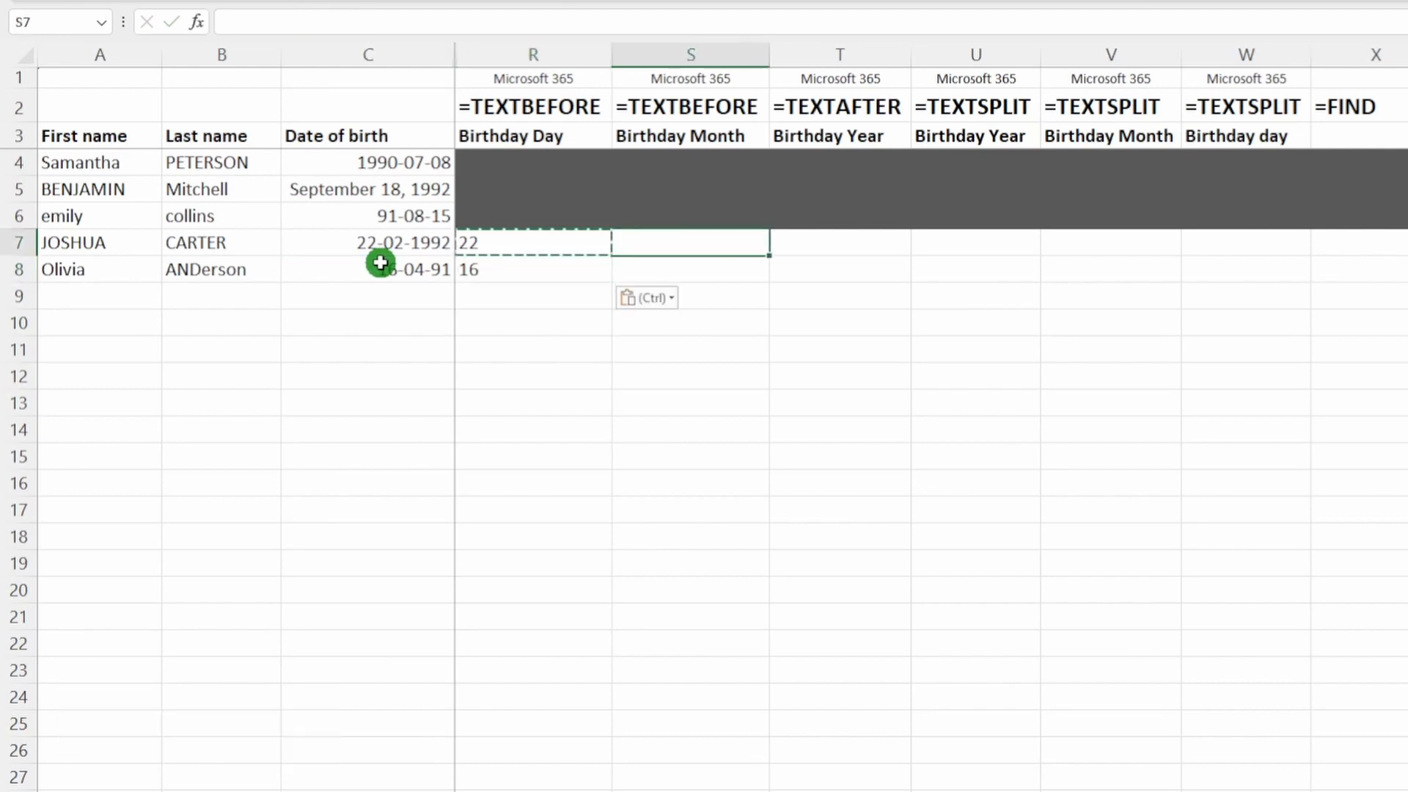
key(Right)
key(Escape)
text(=texta)
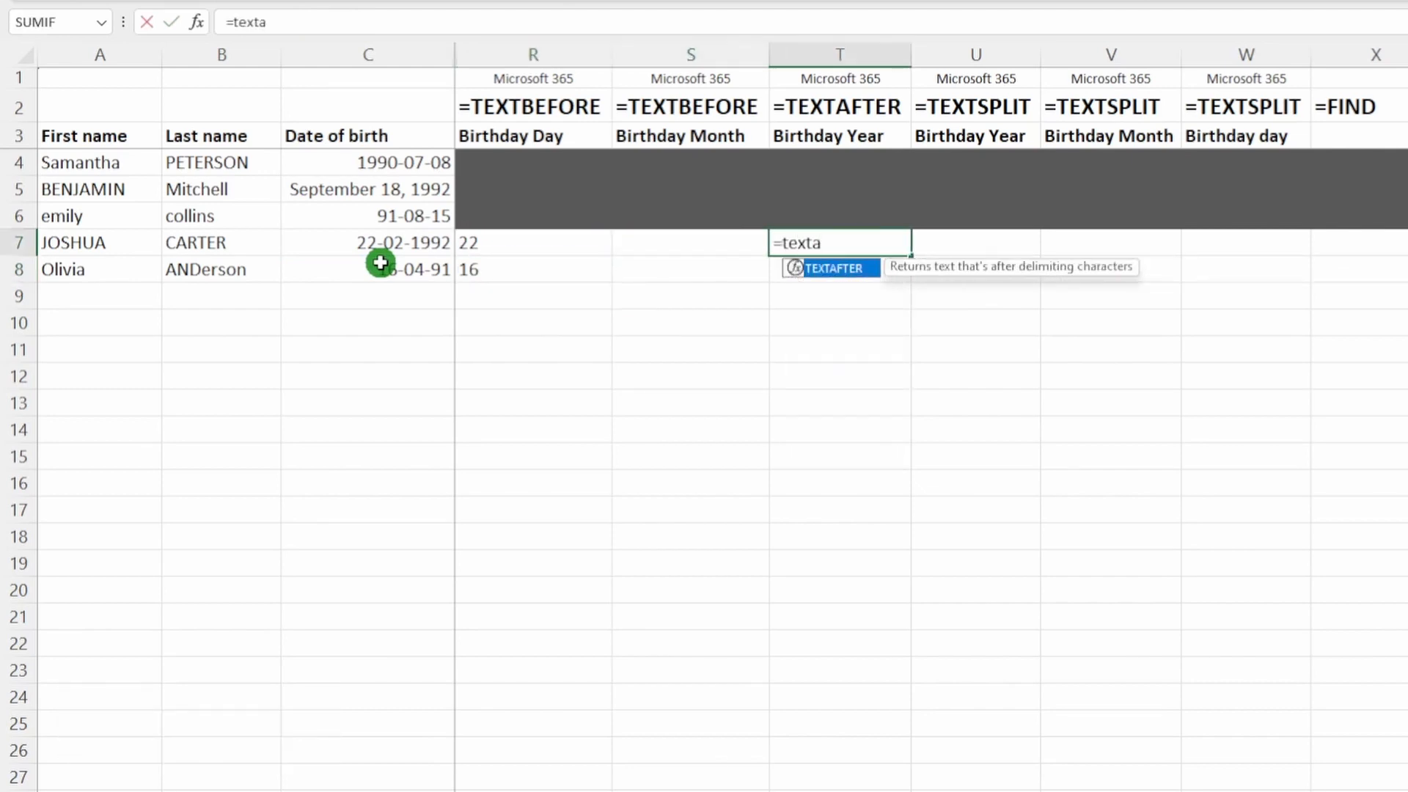
text(fter()
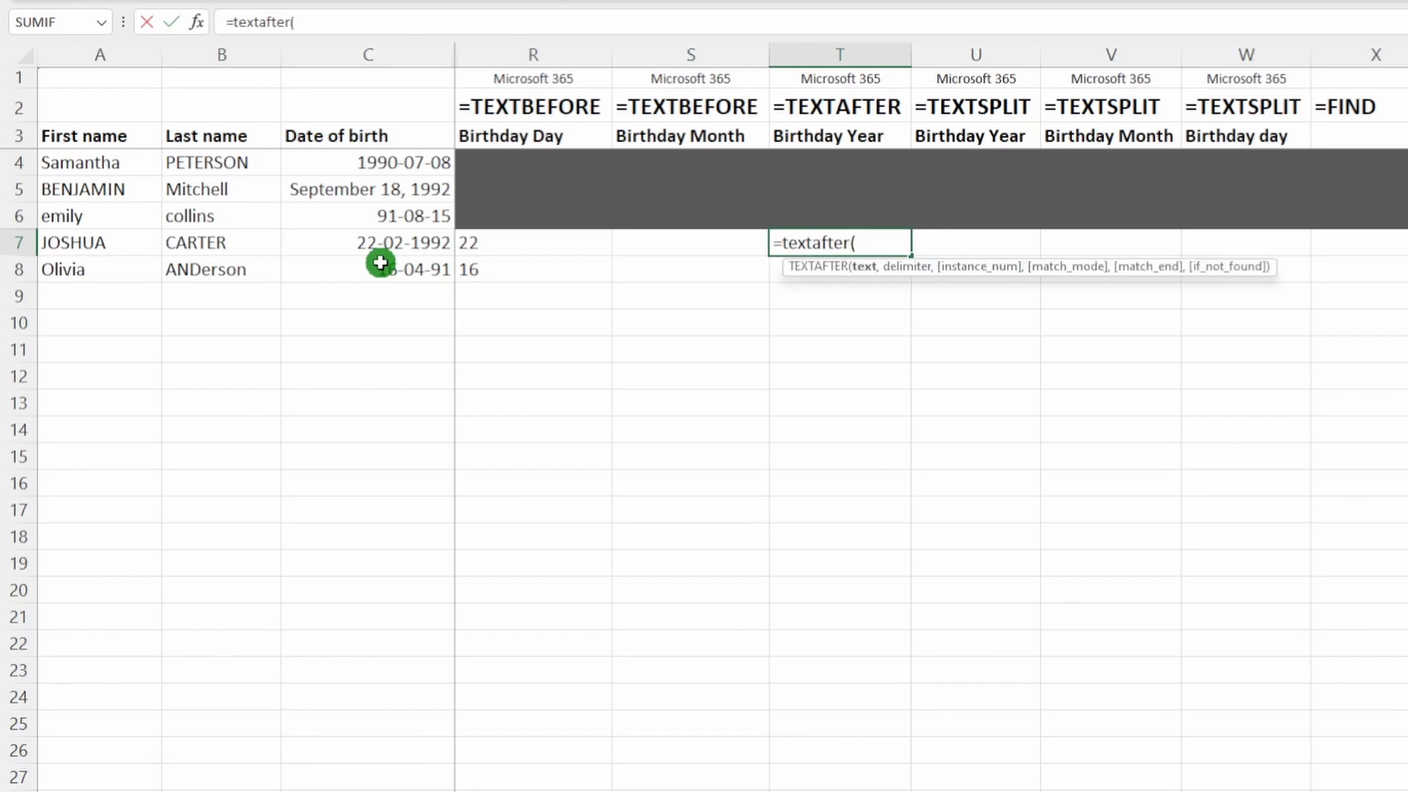
click(387, 250)
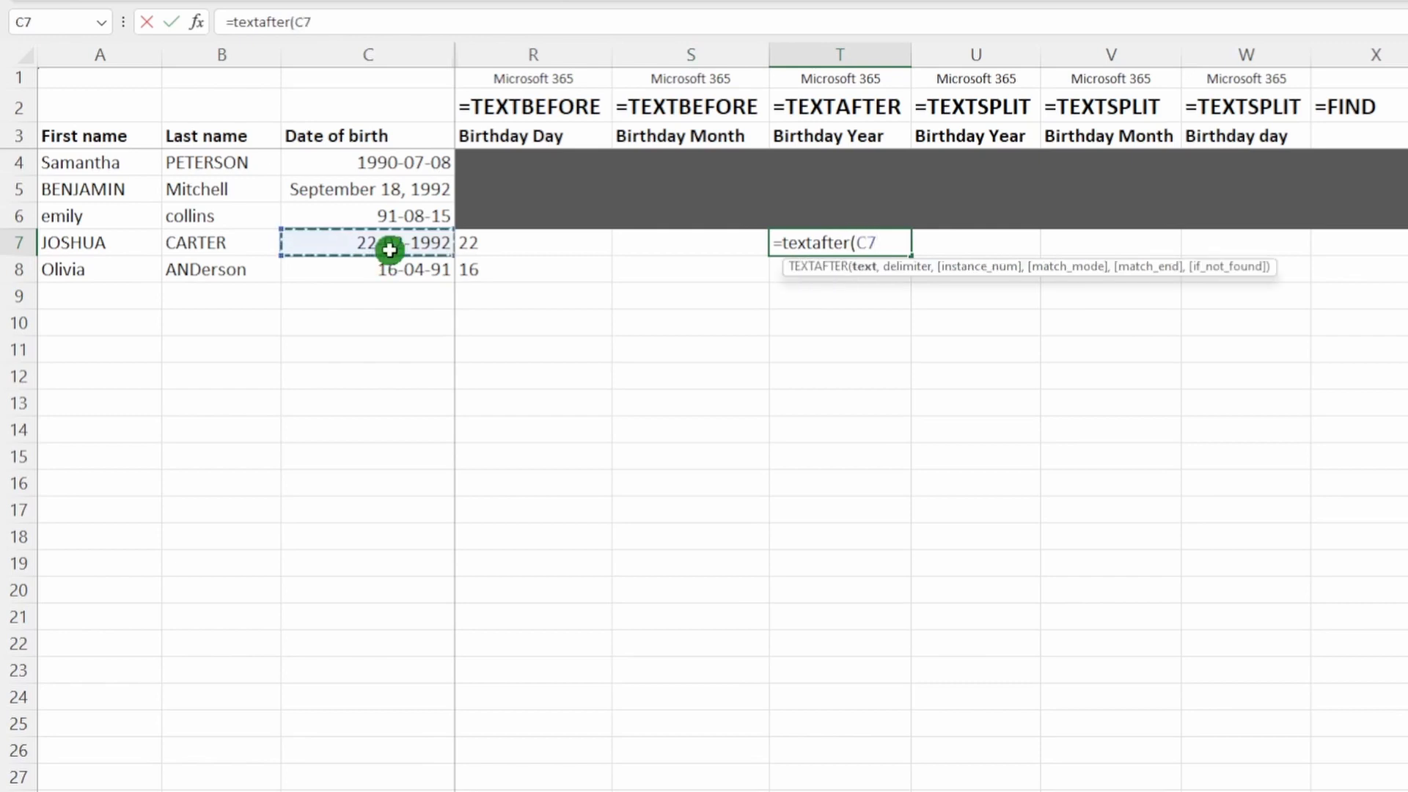
text(,"-)
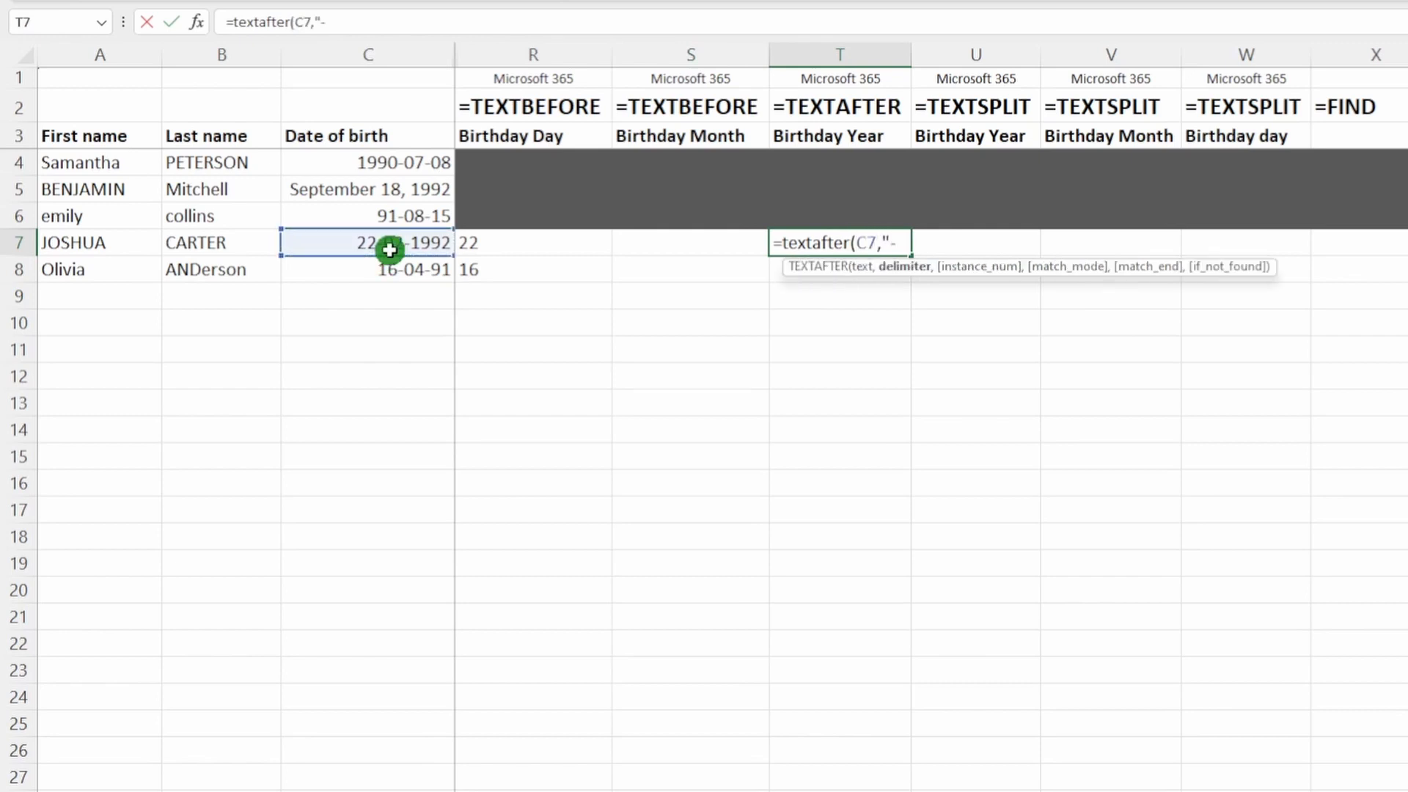
text(",)
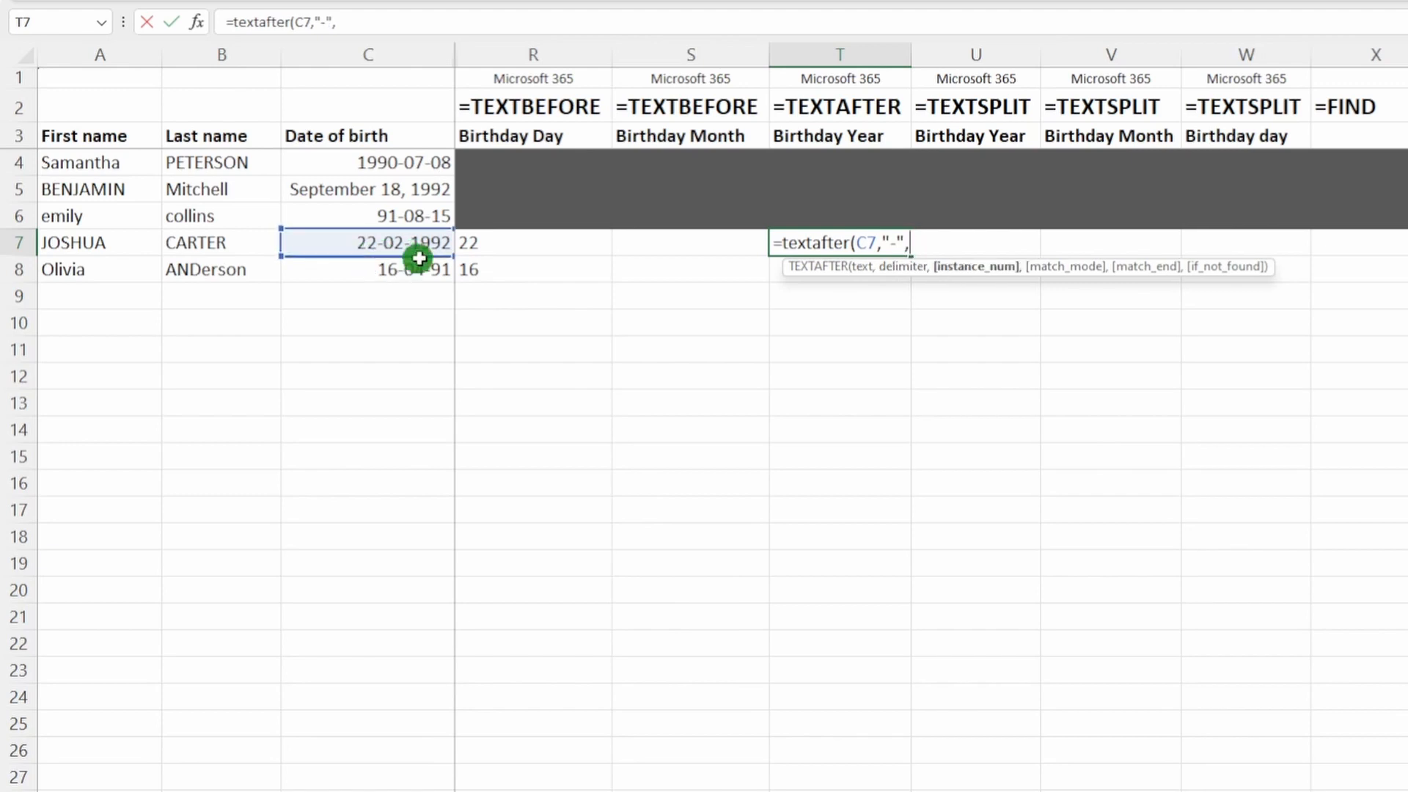
text(2))
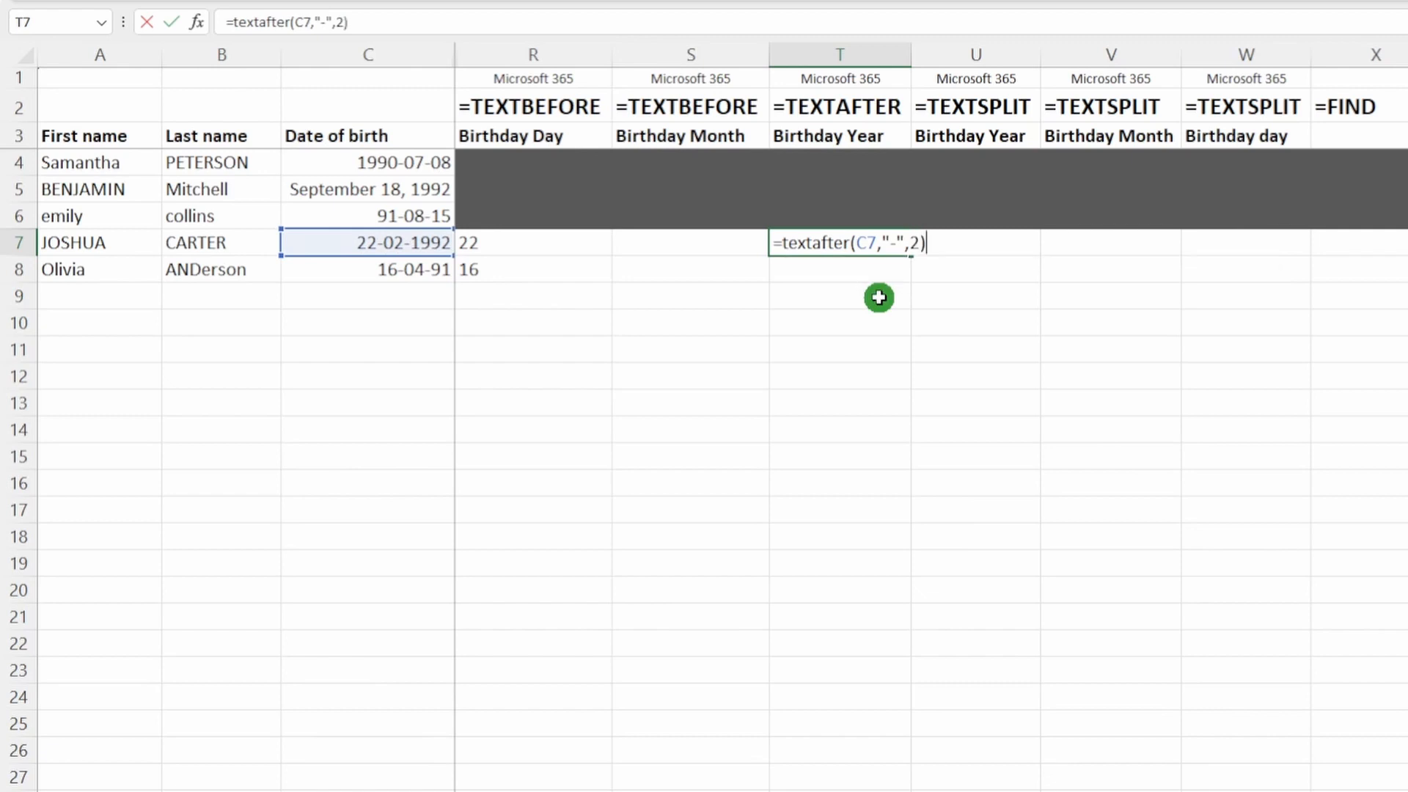
key(Return)
Step: Copy the TEXTAFTER formula from T7 to T8 to extract the last person's birthday year
key(Up)
key(ctrl+c)
key(Down)
key(ctrl+v)
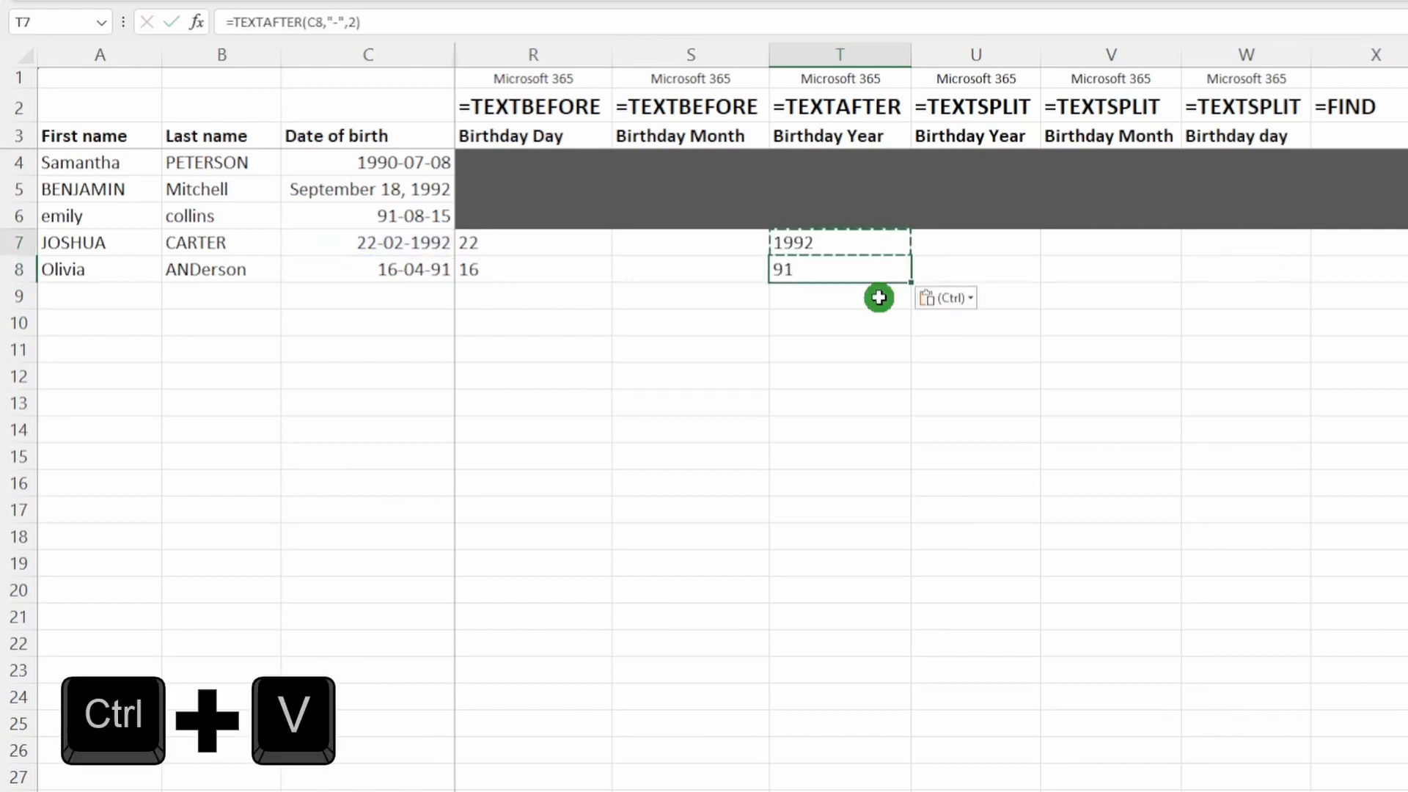
Step: Enter =TEXTAFTER(C7,"-",1) in cell S7 to extract the text after the first hyphen of the date
click(843, 242)
click(708, 242)
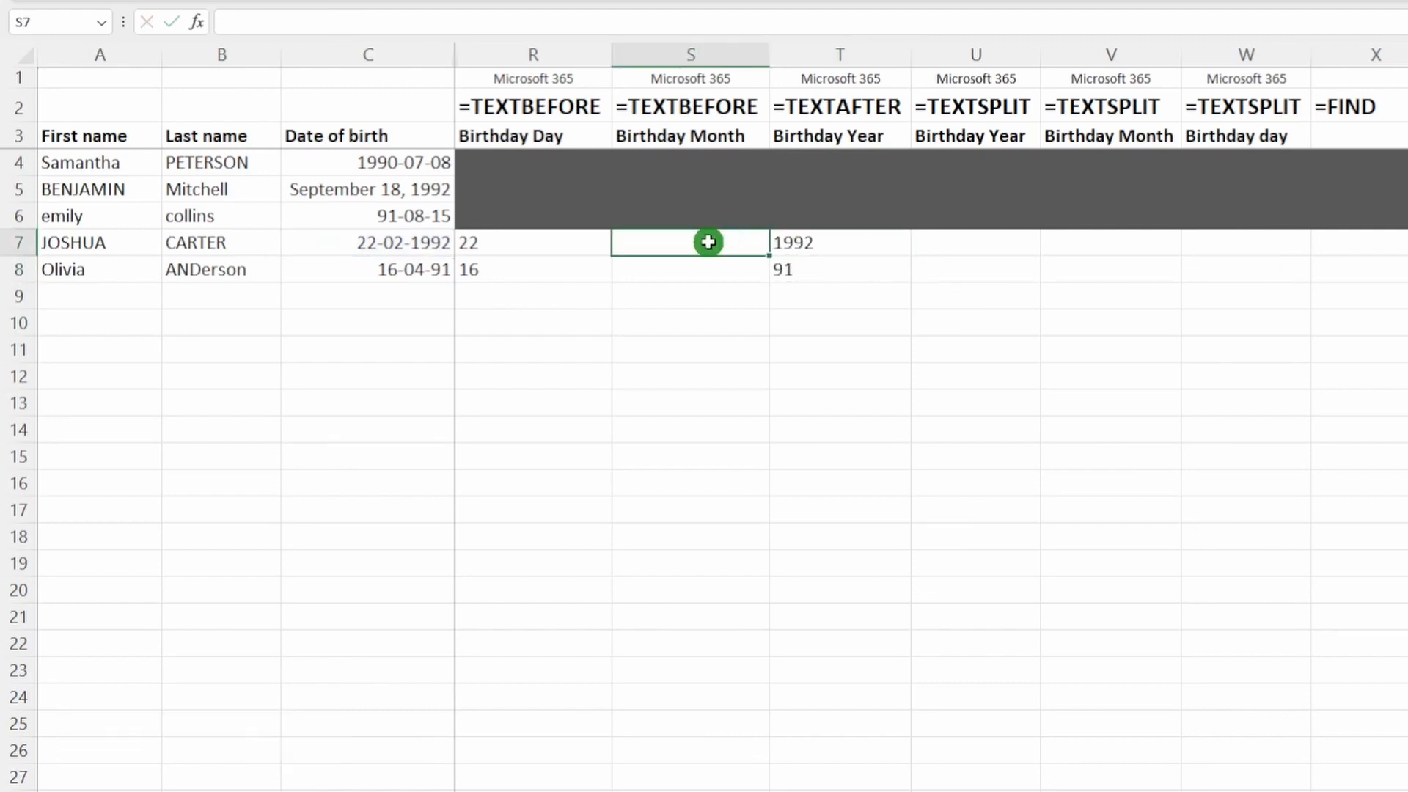
text(=te)
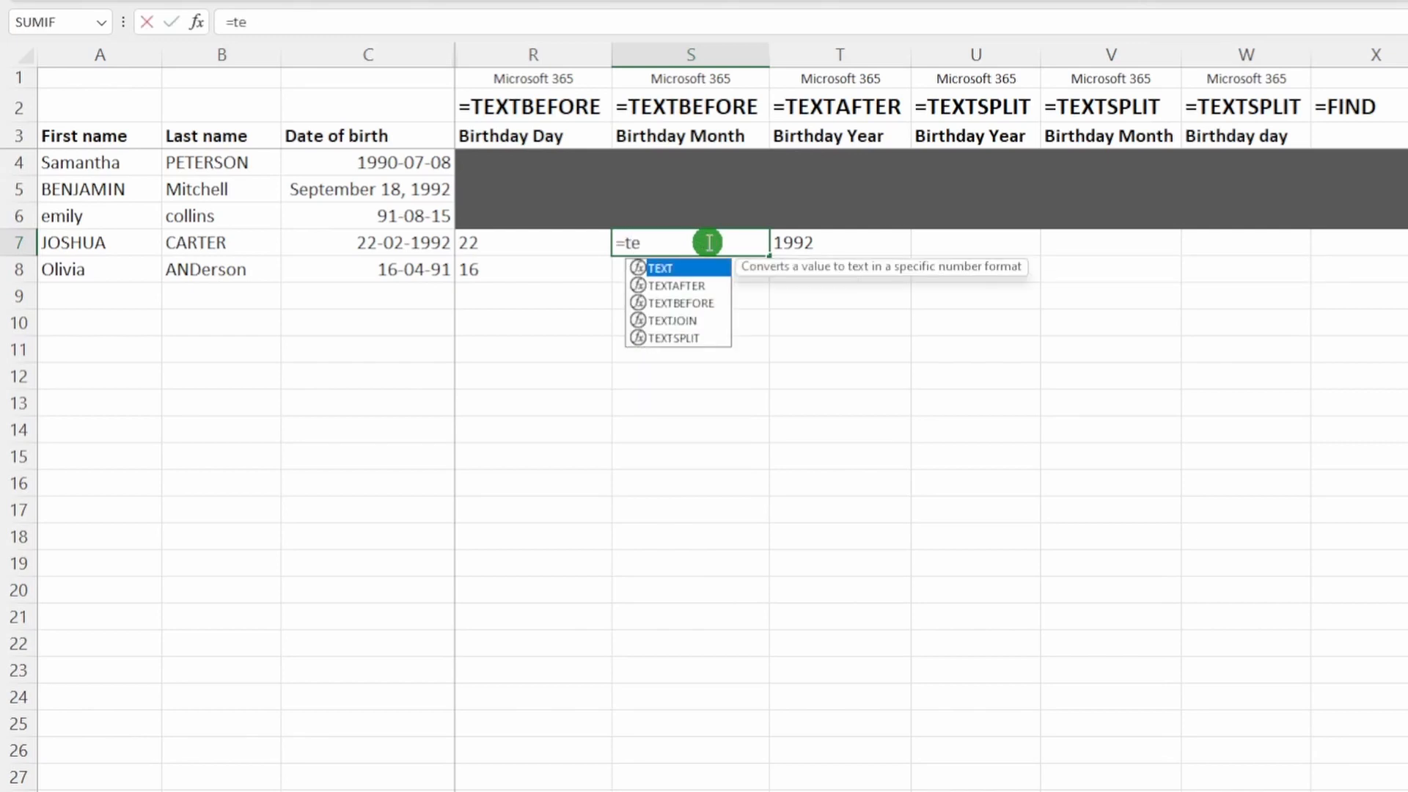
text(xtafter()
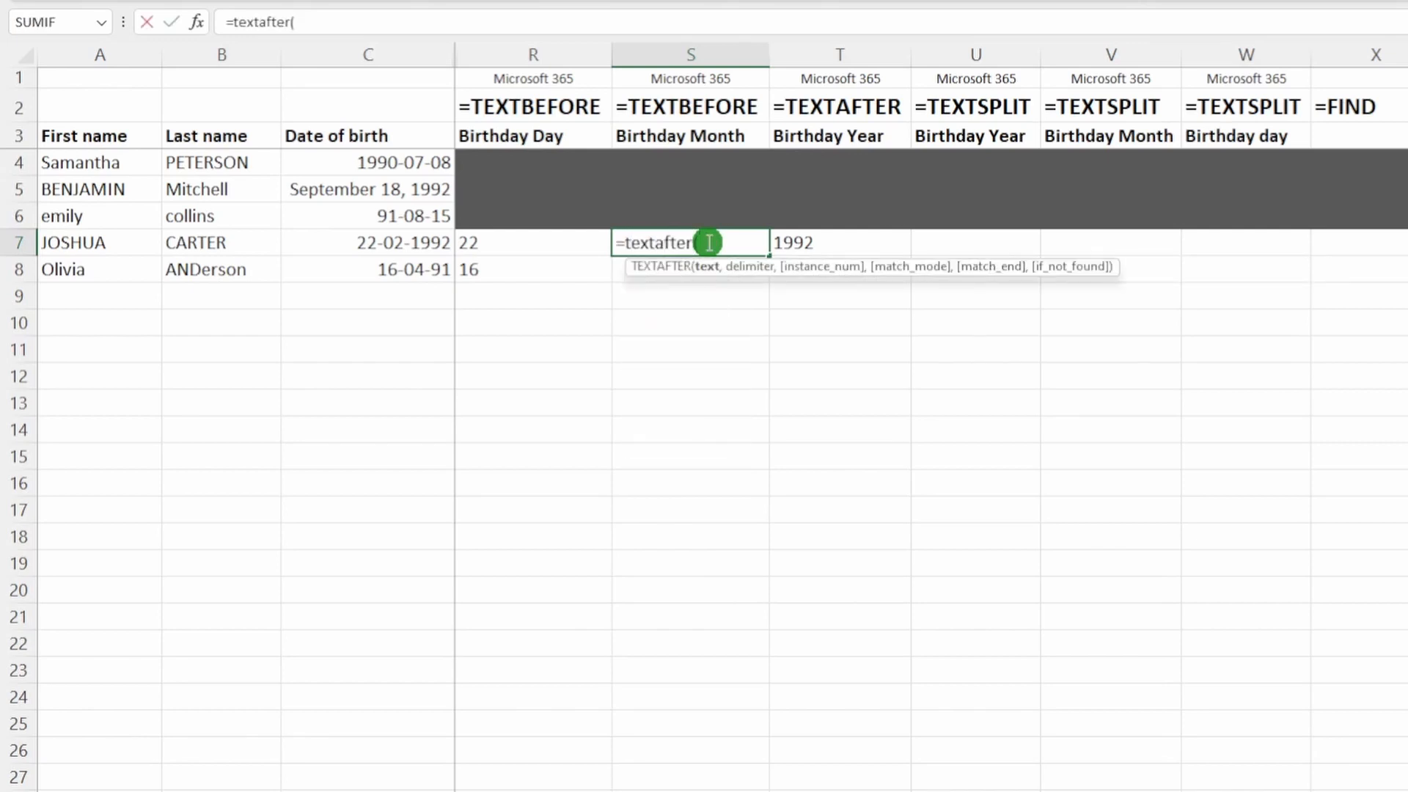
click(418, 242)
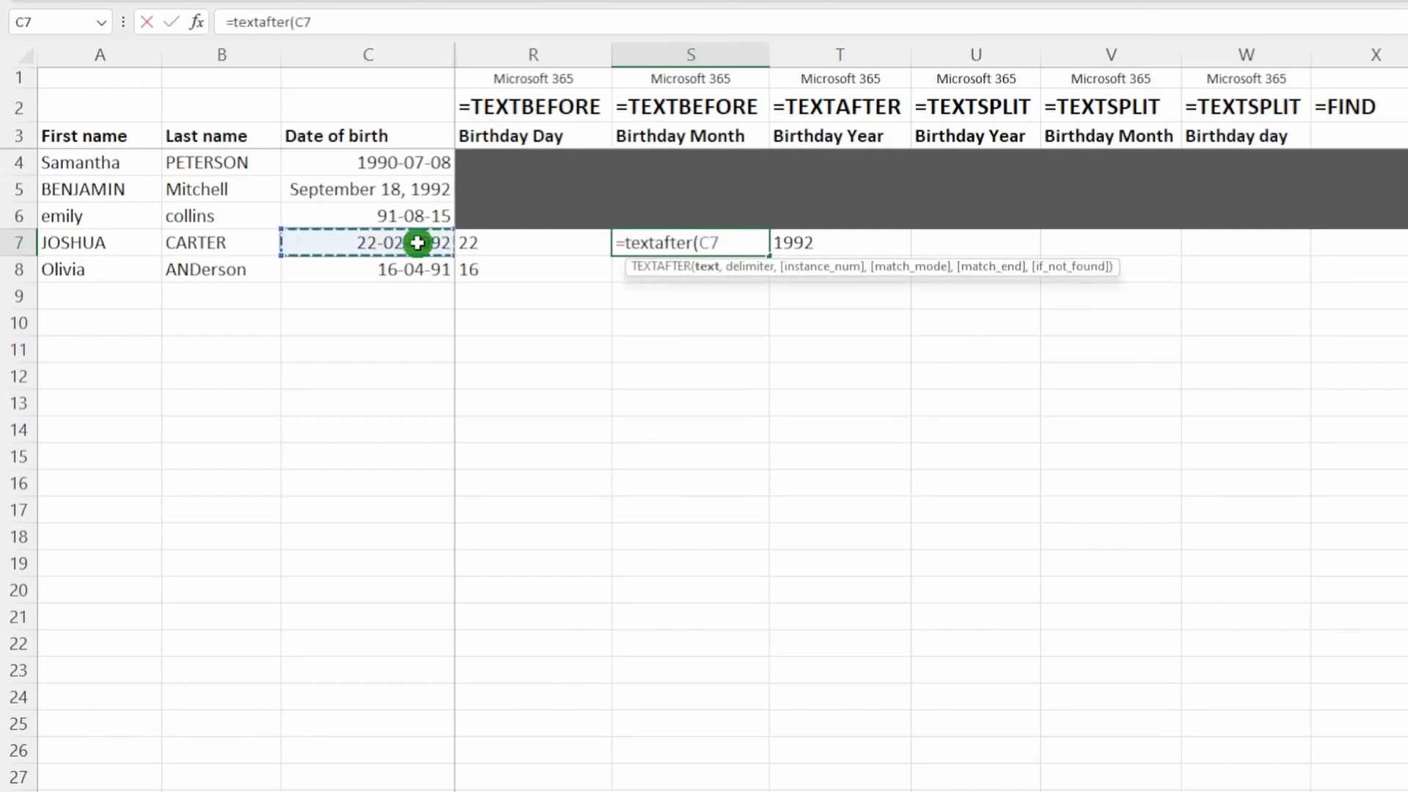
text(,"-")
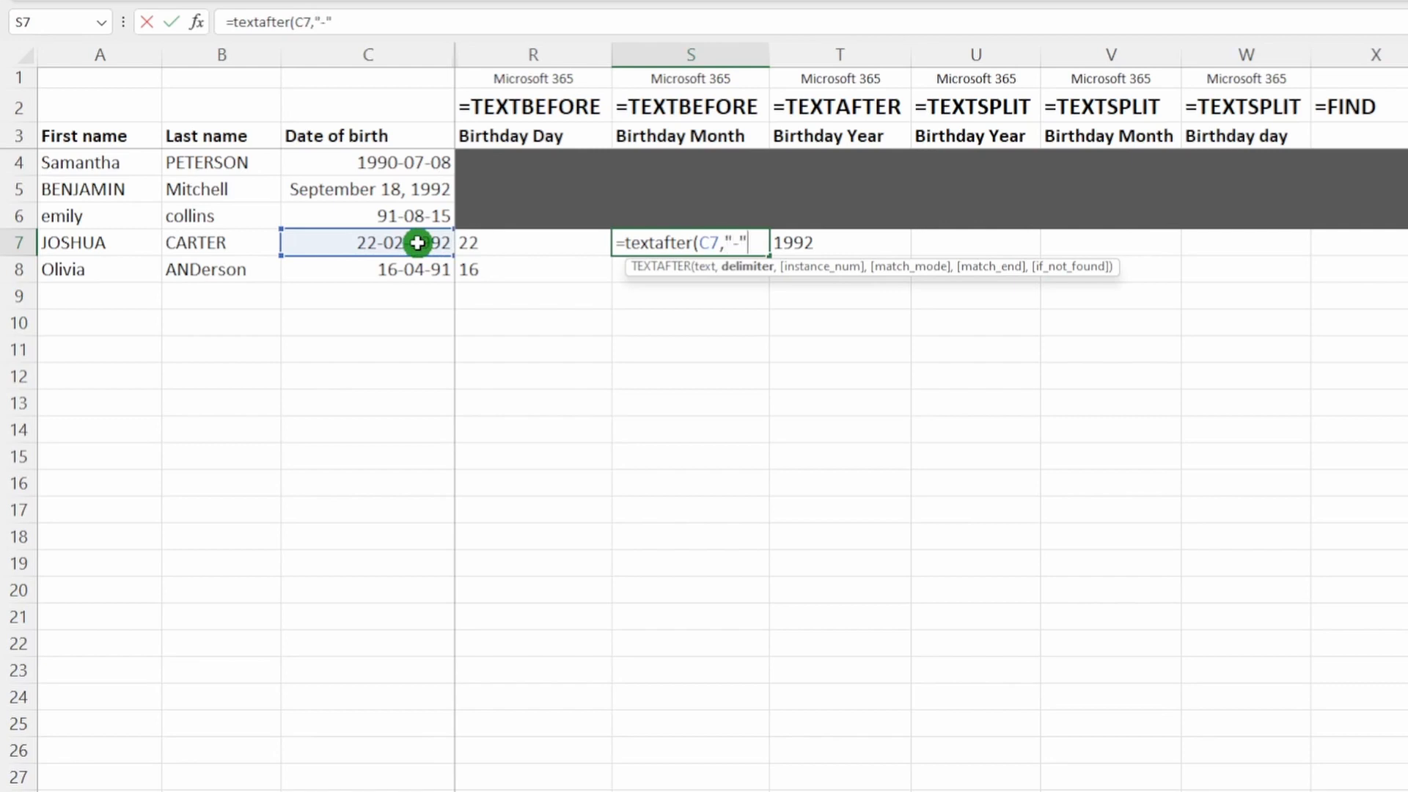
text(,1))
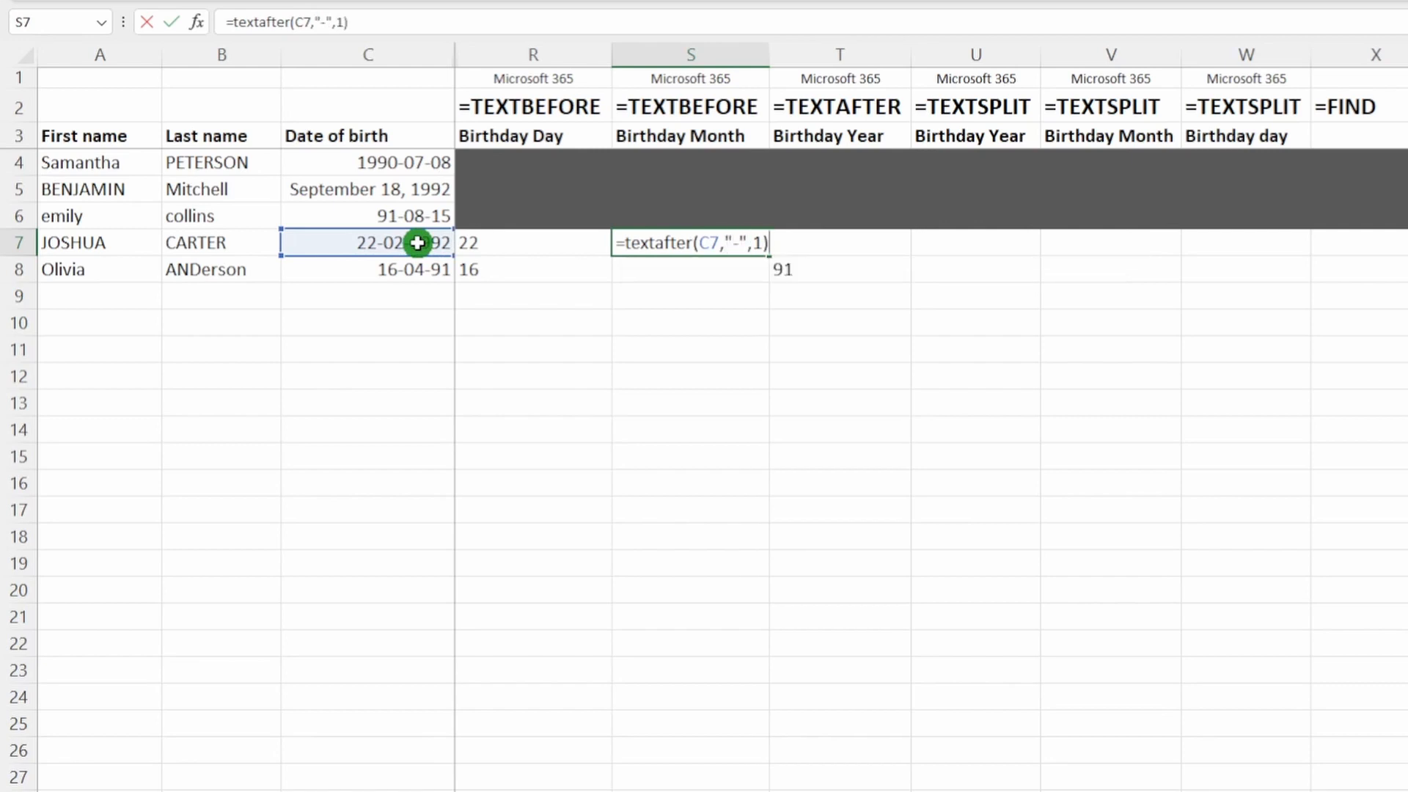
key(Return)
Step: Wrap the formula in S7 as =TEXTBEFORE(TEXTAFTER(C7,"-",1),"-",1) to extract only the birthday month
click(627, 242)
key(F2)
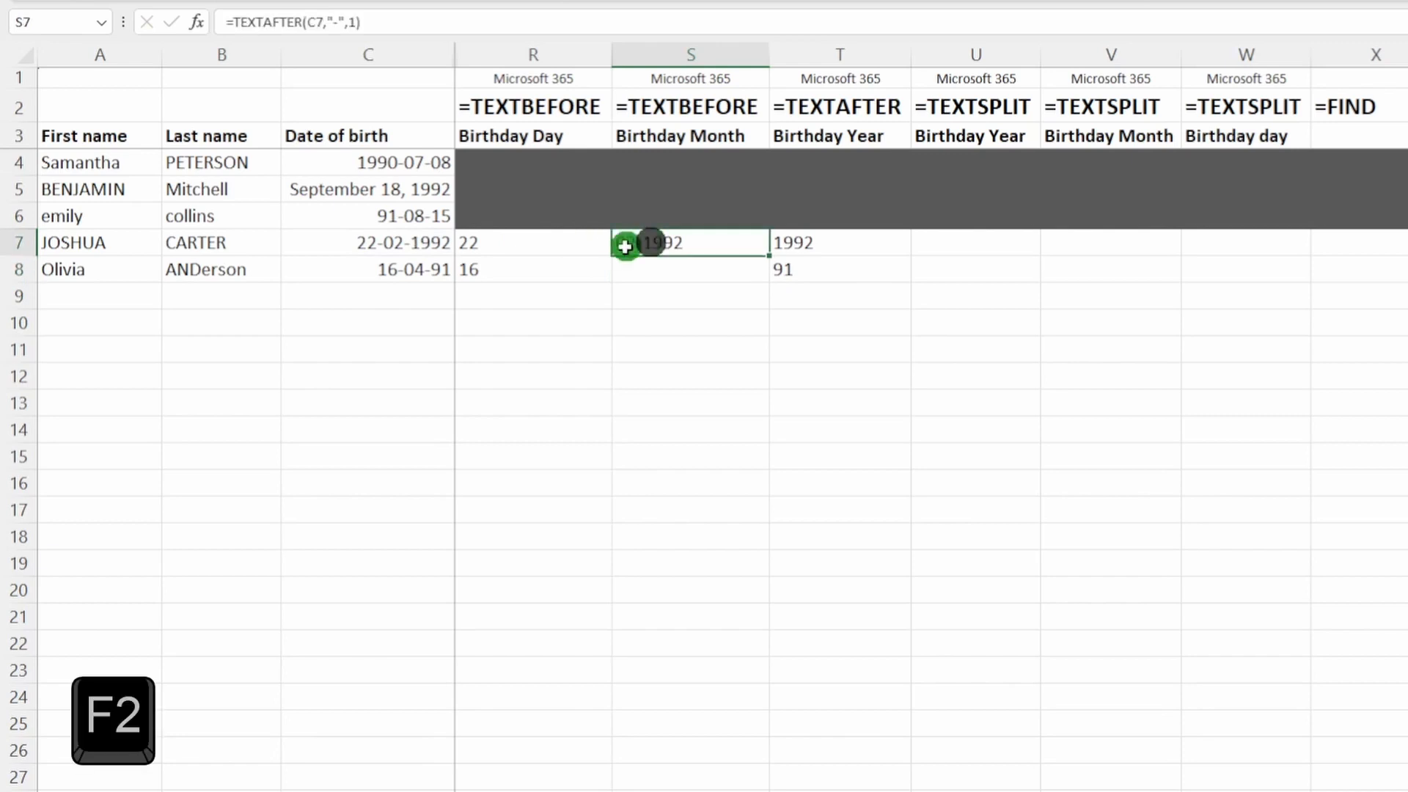
click(623, 242)
text(textbefo)
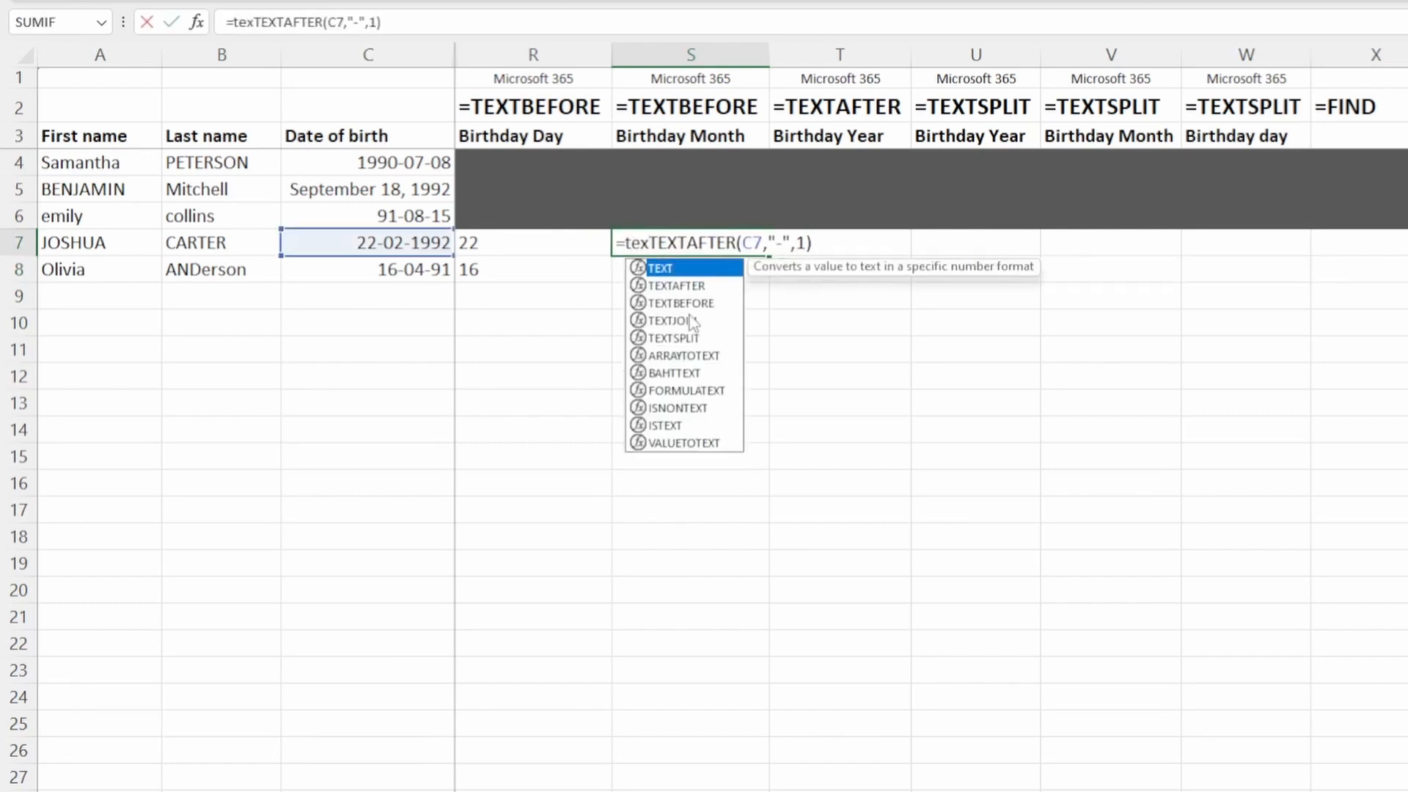
text(re()
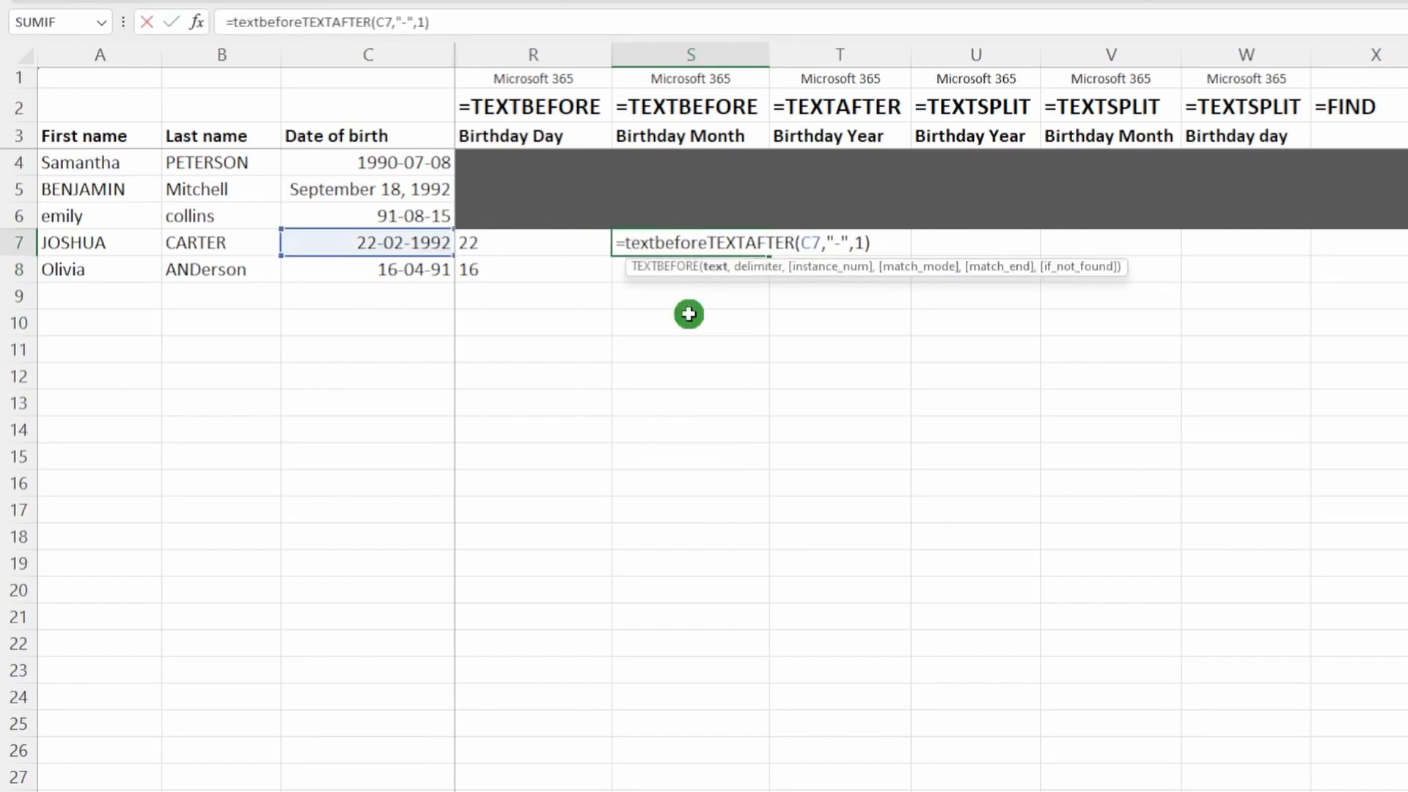
click(891, 235)
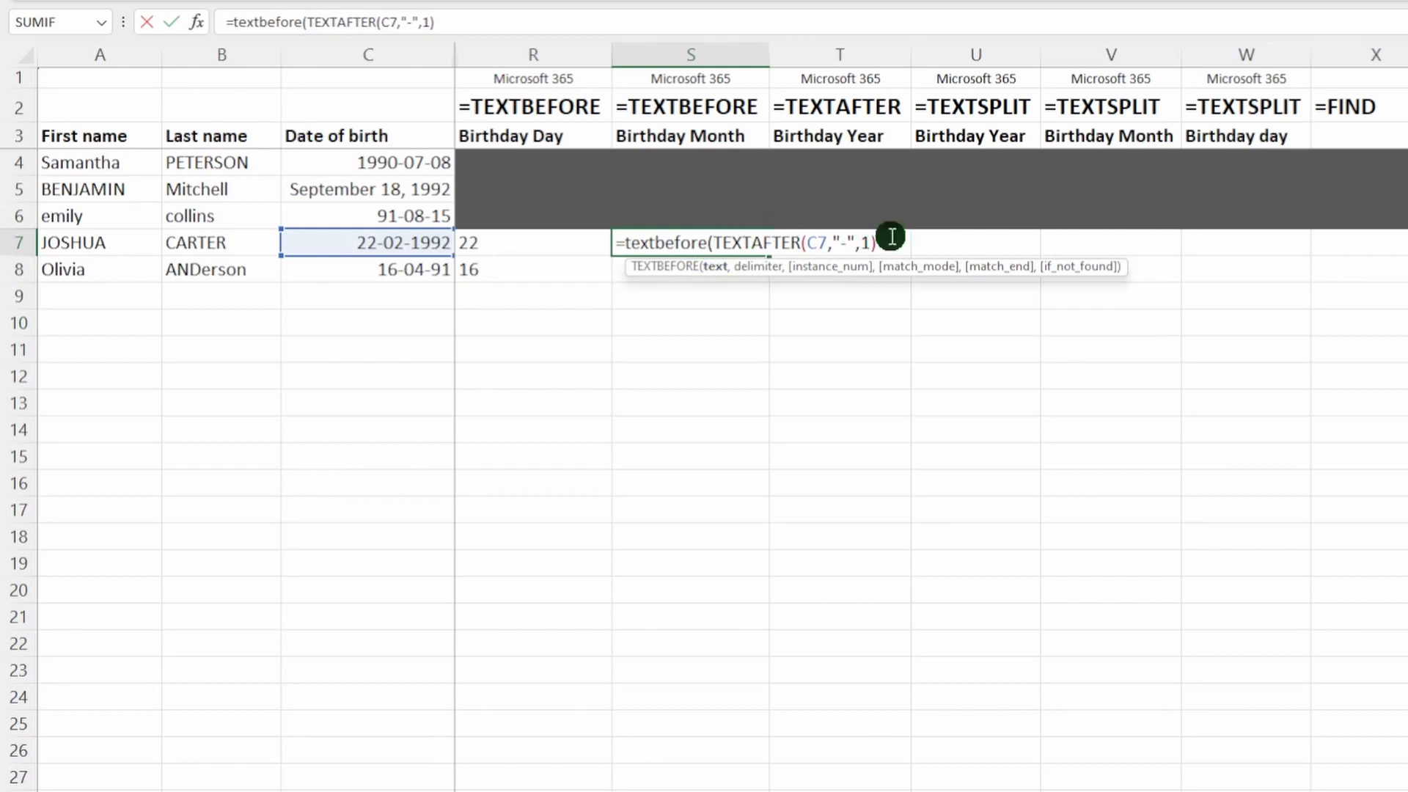
text(,)
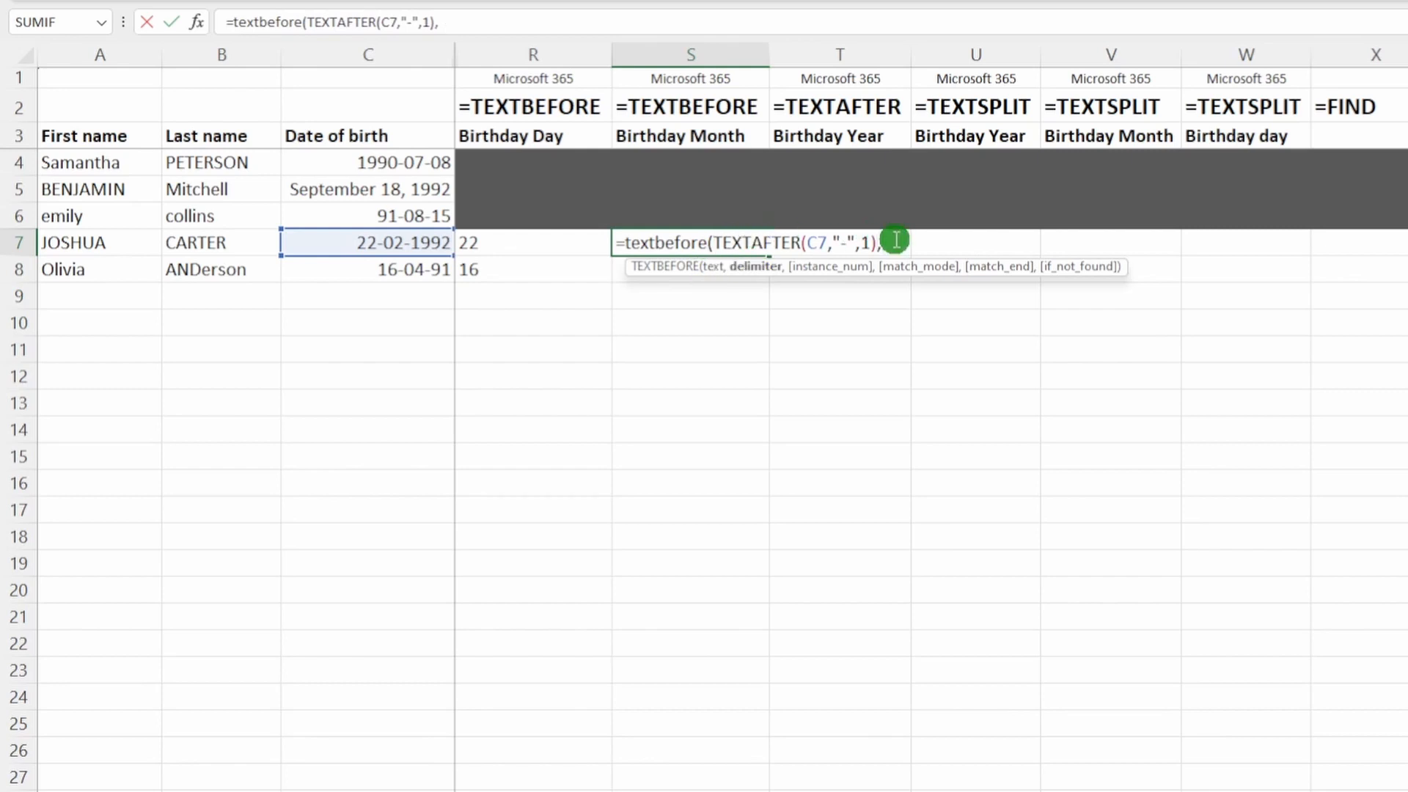
text("-",1))
key(Return)
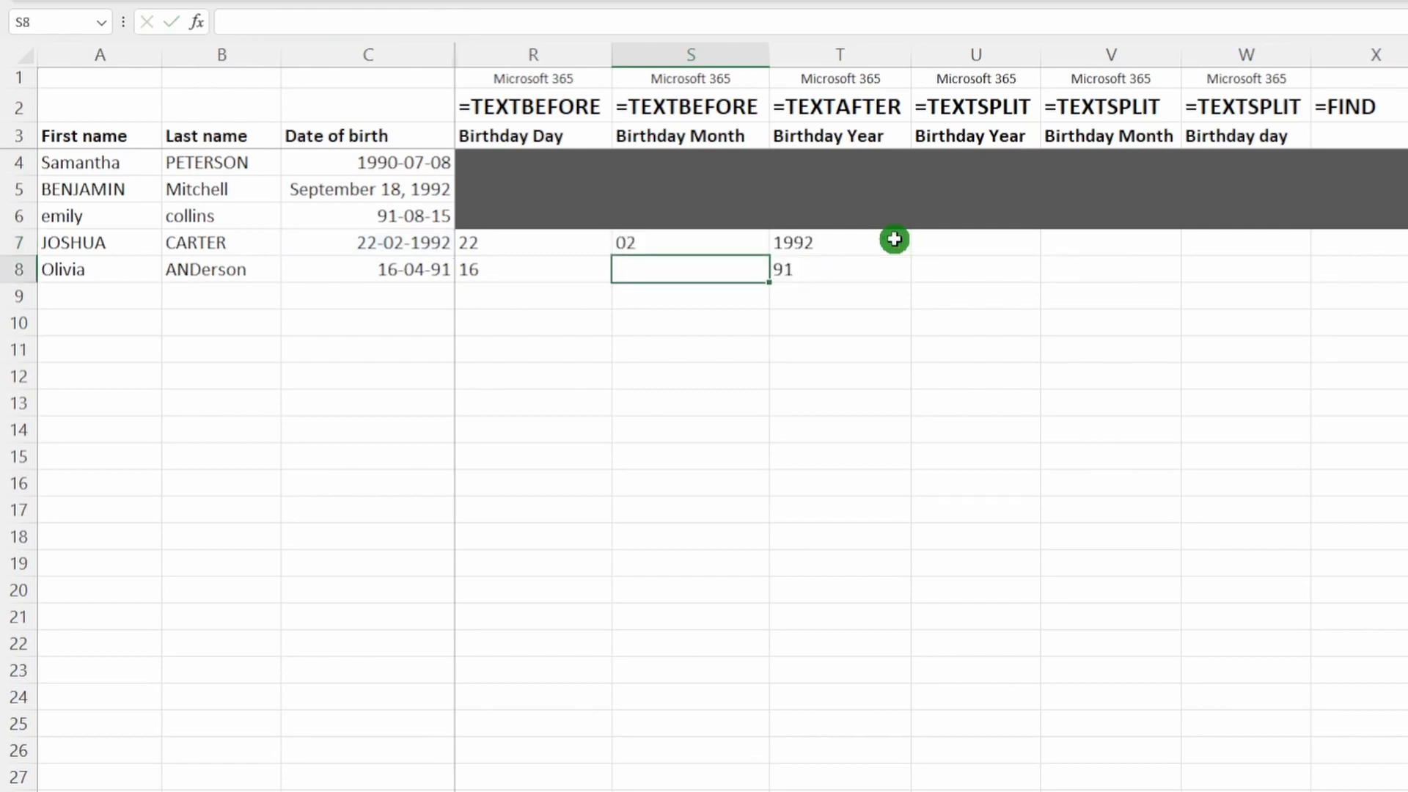
Step: Copy the nested TEXTBEFORE formula from S7 to S8 to extract the last person's birthday month
key(Up)
key(ctrl+c)
key(Down)
key(ctrl+v)
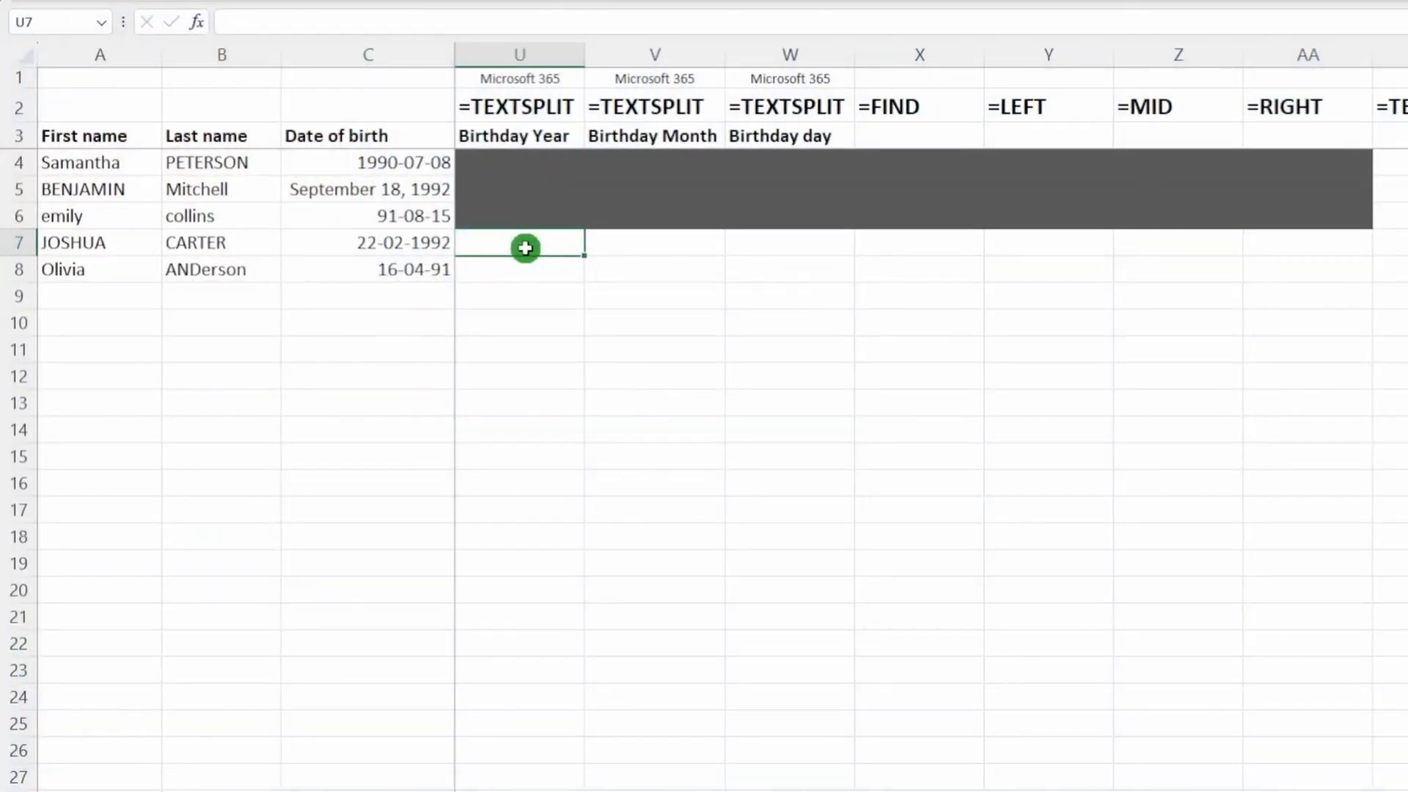
Step: View the first page of the Text to Columns wizard for cell C7 and close it without converting
click(340, 244)
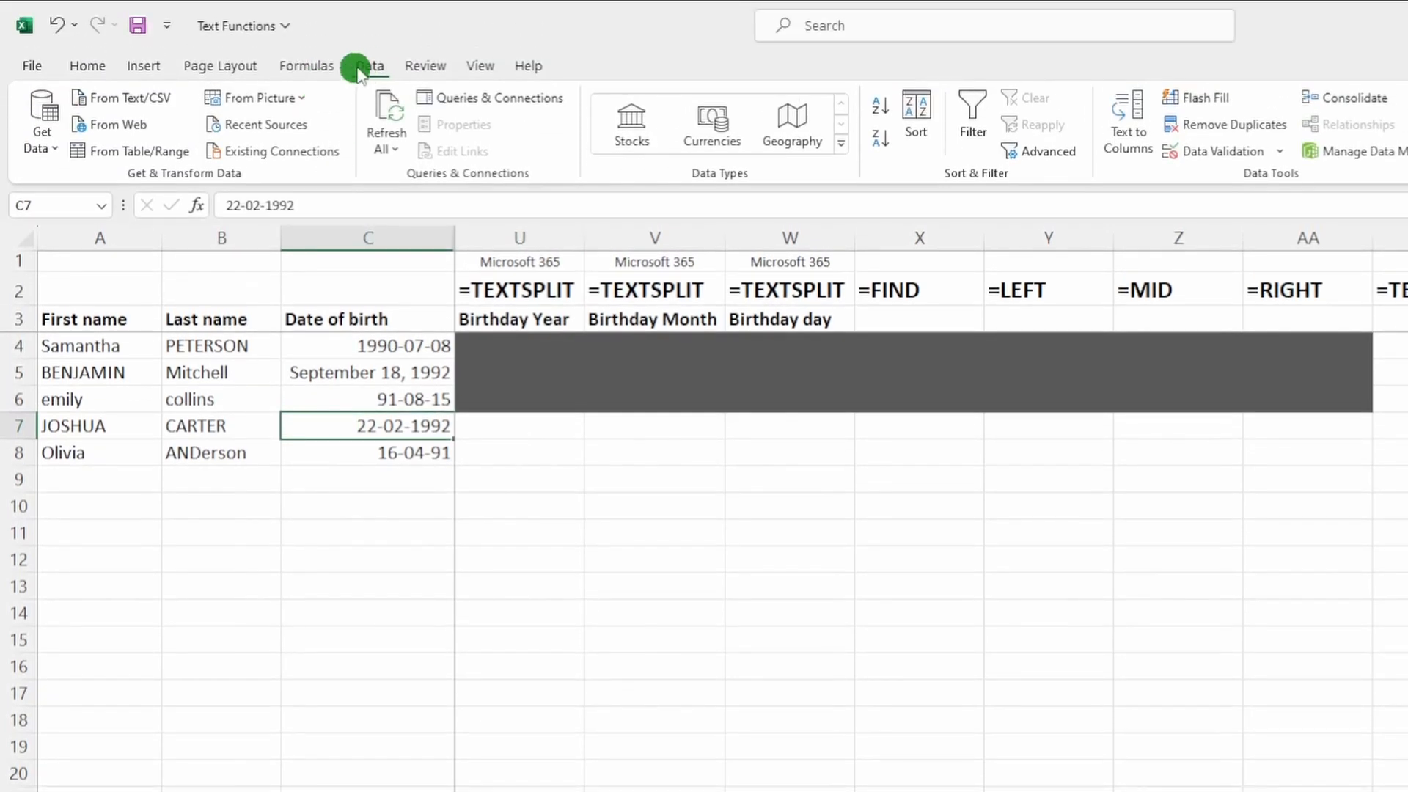
click(1128, 121)
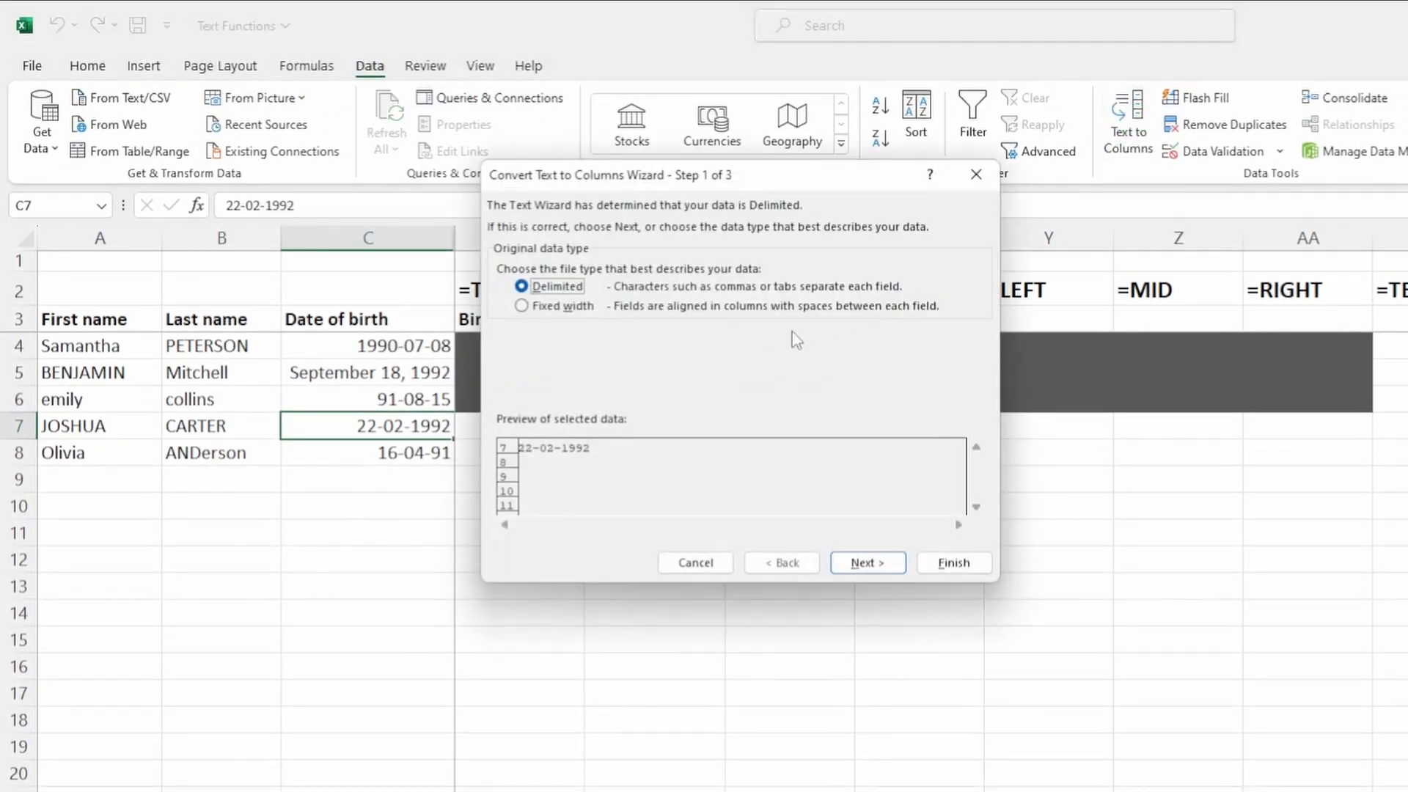
key(Escape)
Step: Enter =TEXTSPLIT(C7,"-") in cell U7 to split the date into separate columns at each hyphen
click(525, 427)
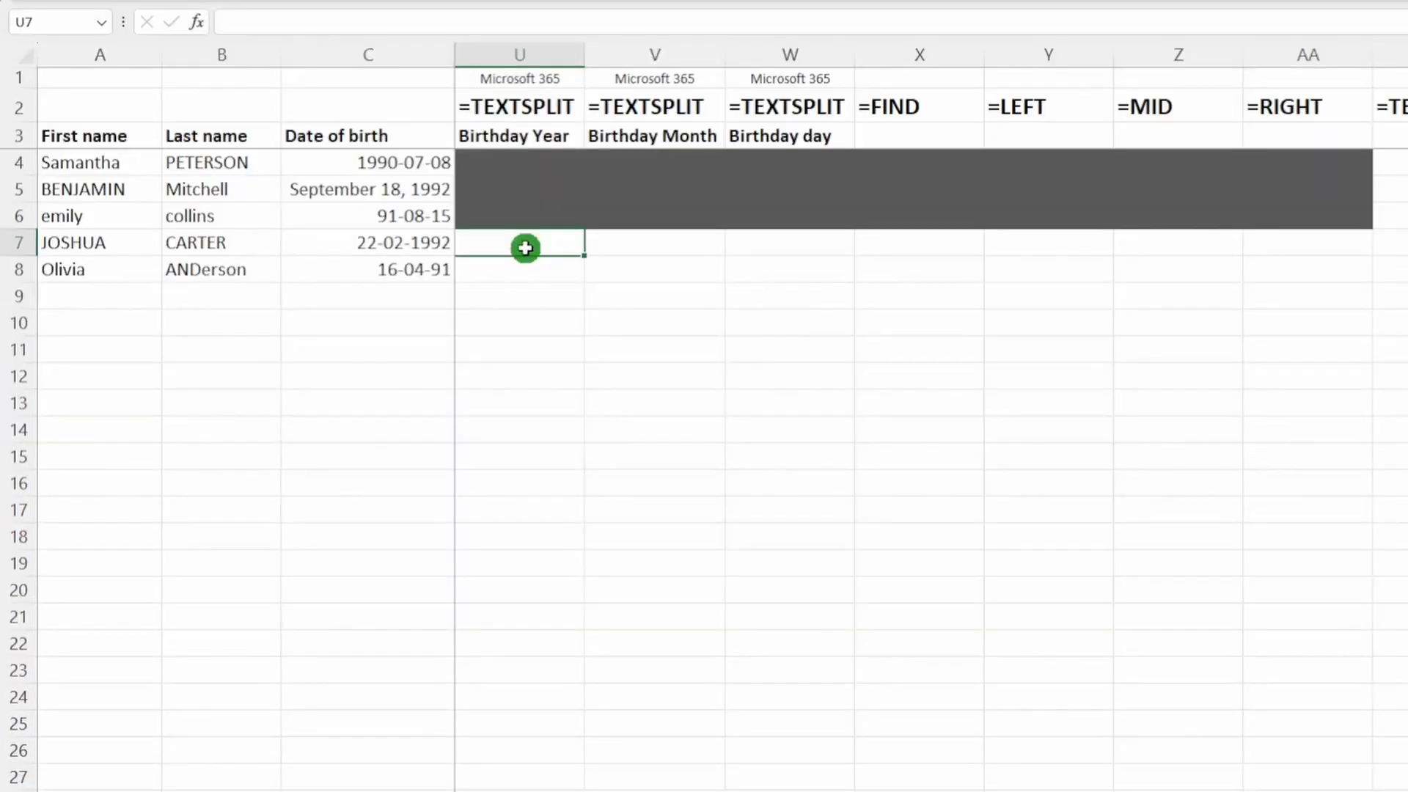
text(=textsp)
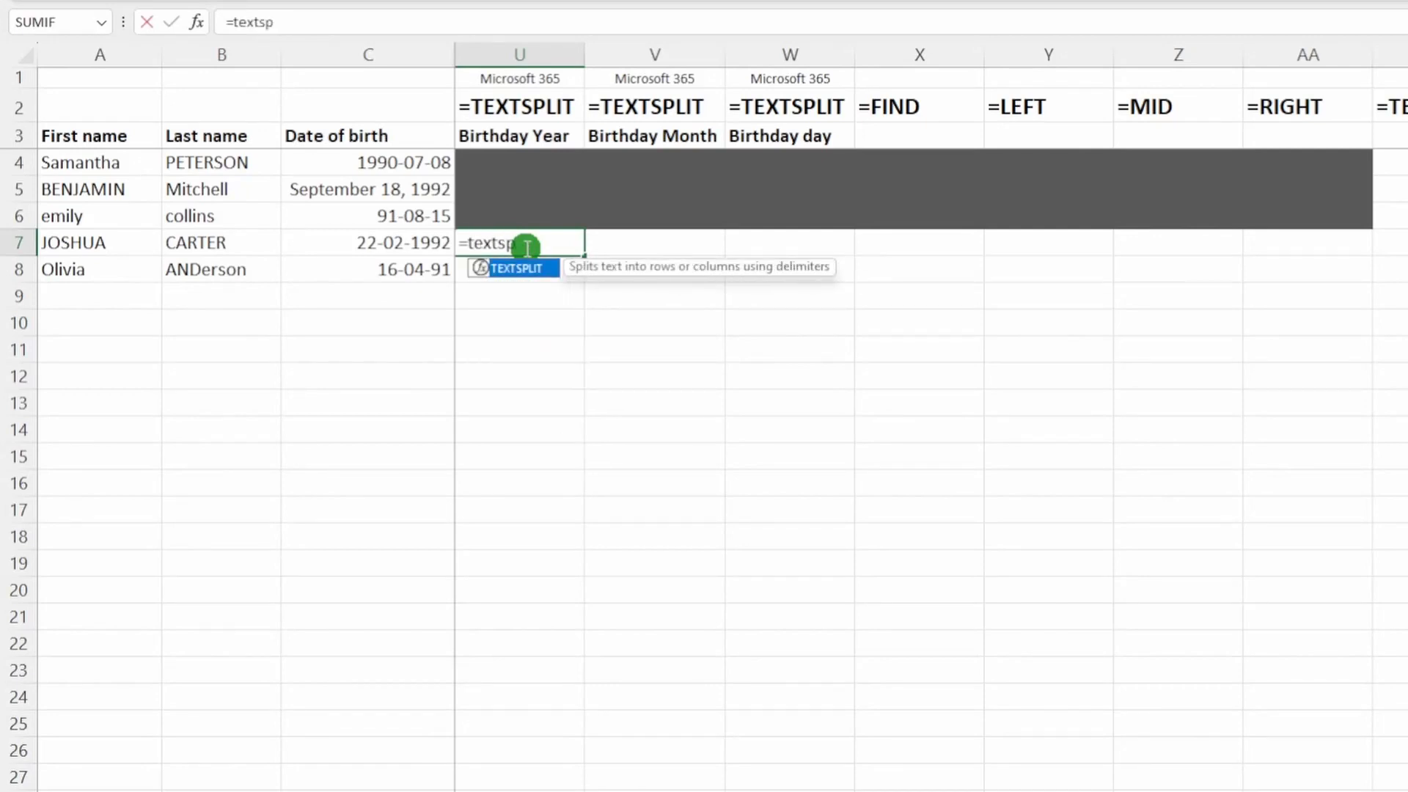
text(lit()
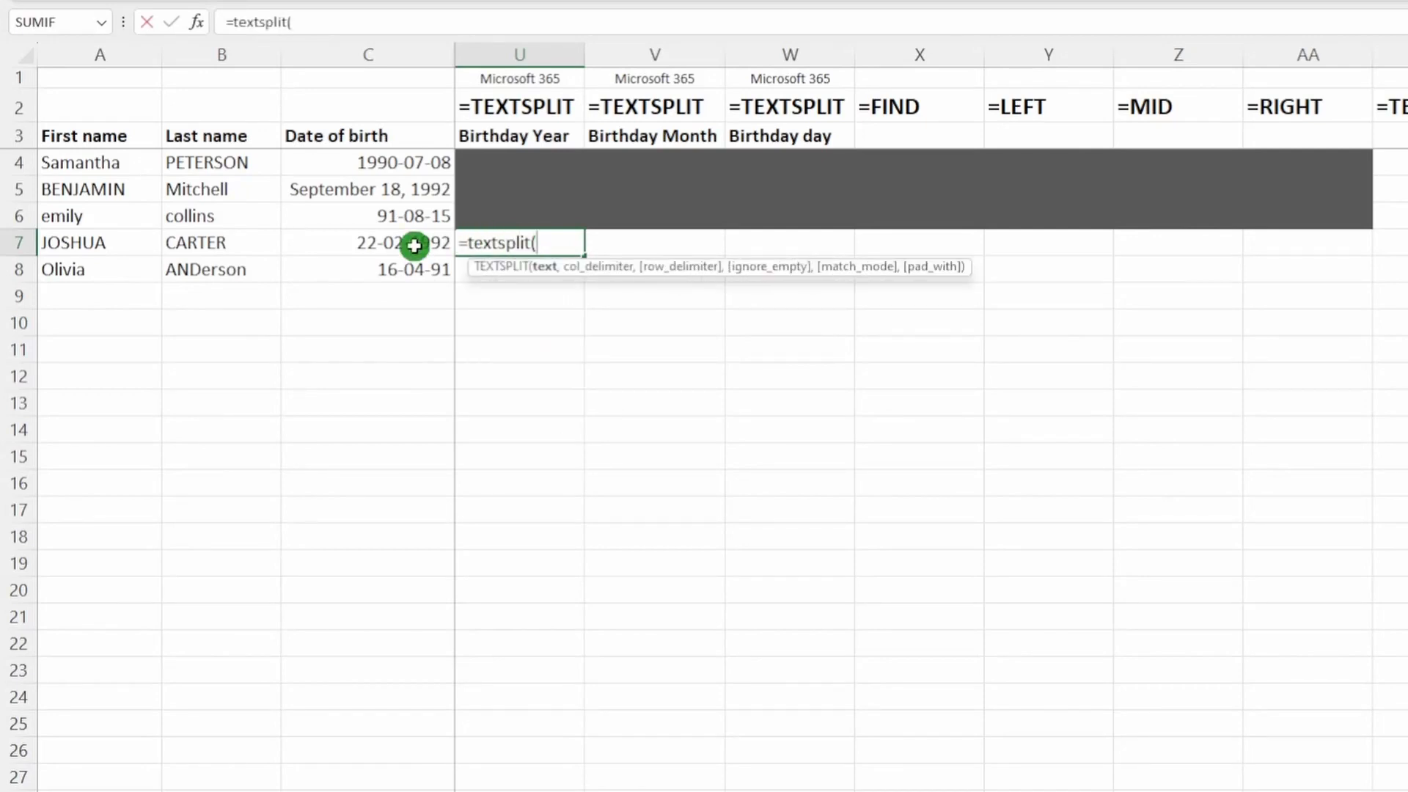
click(412, 245)
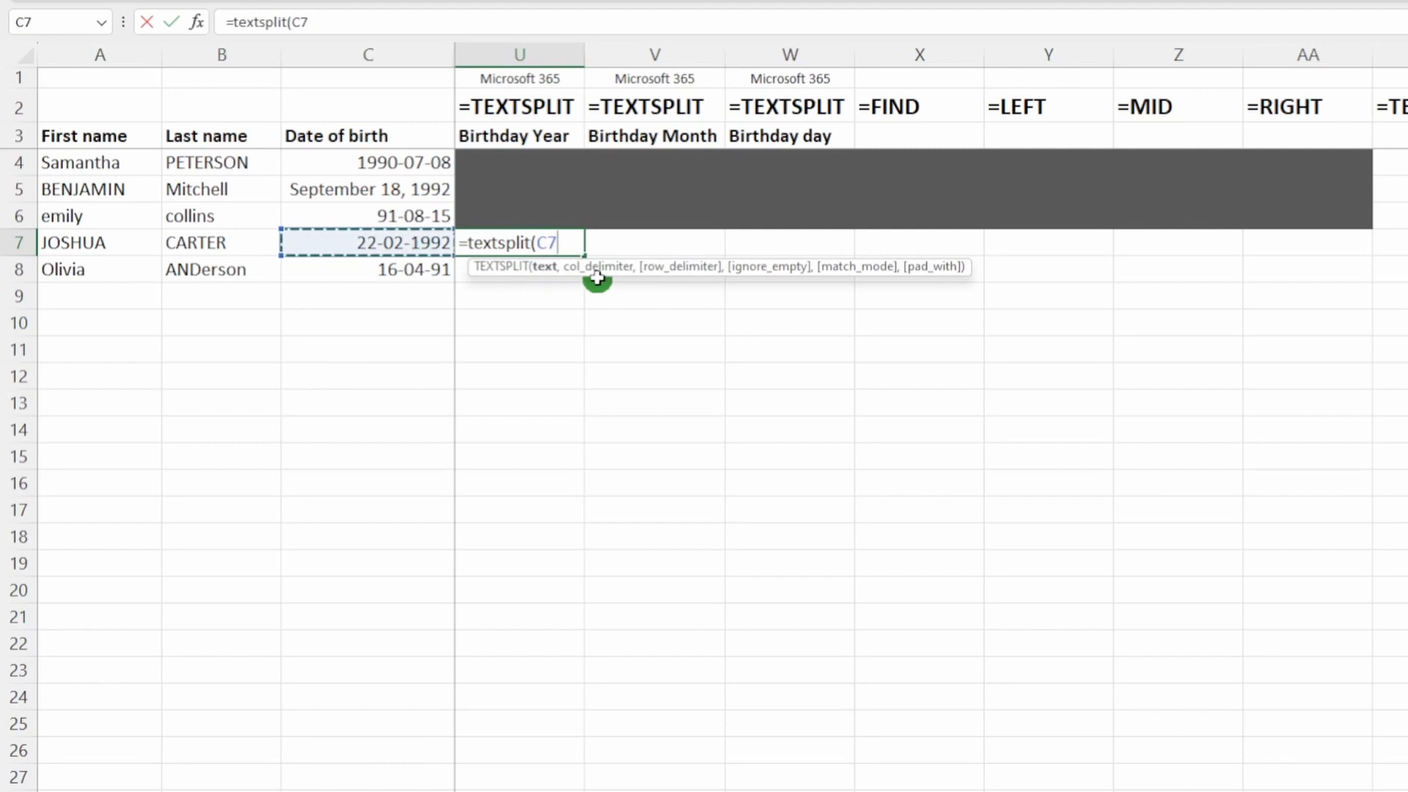
text(,"-)
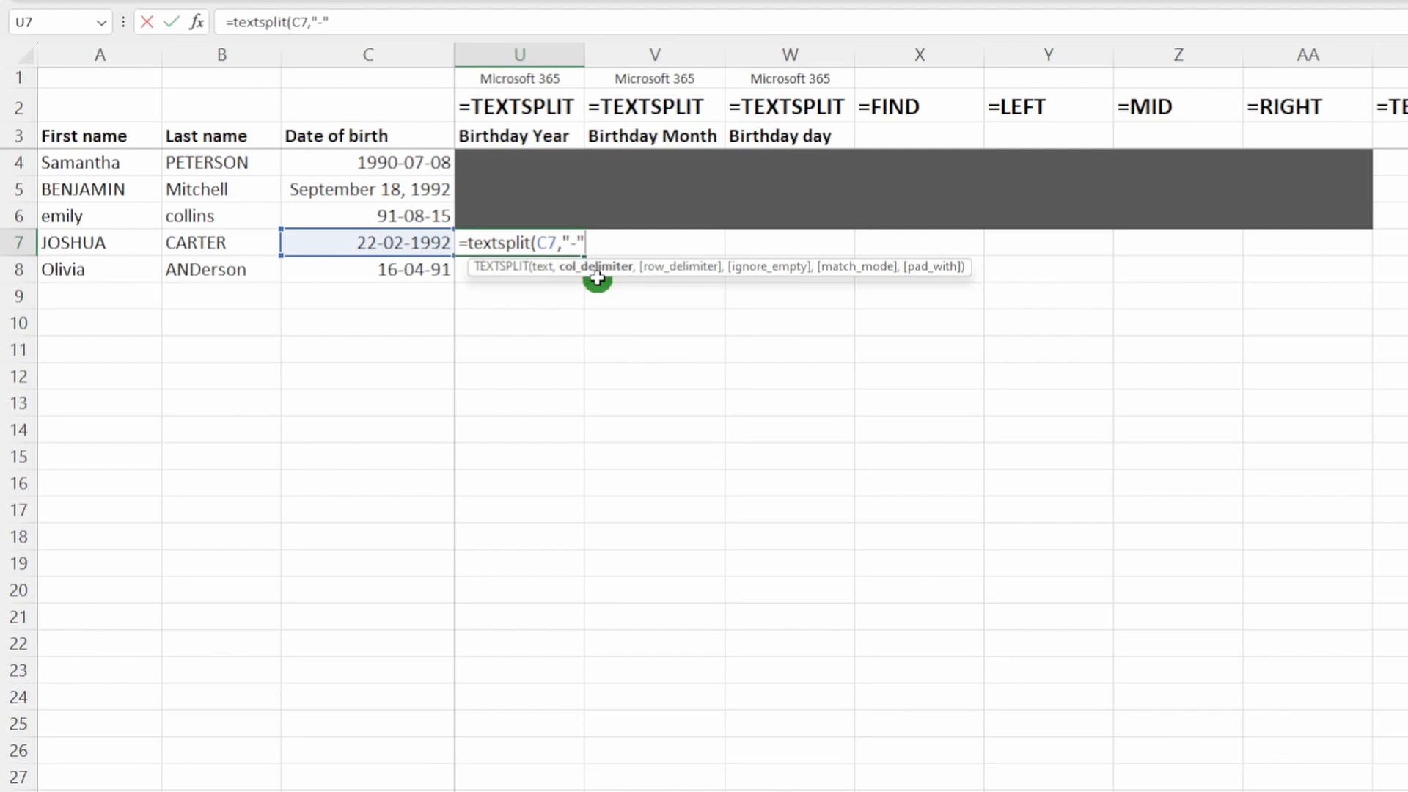
text())
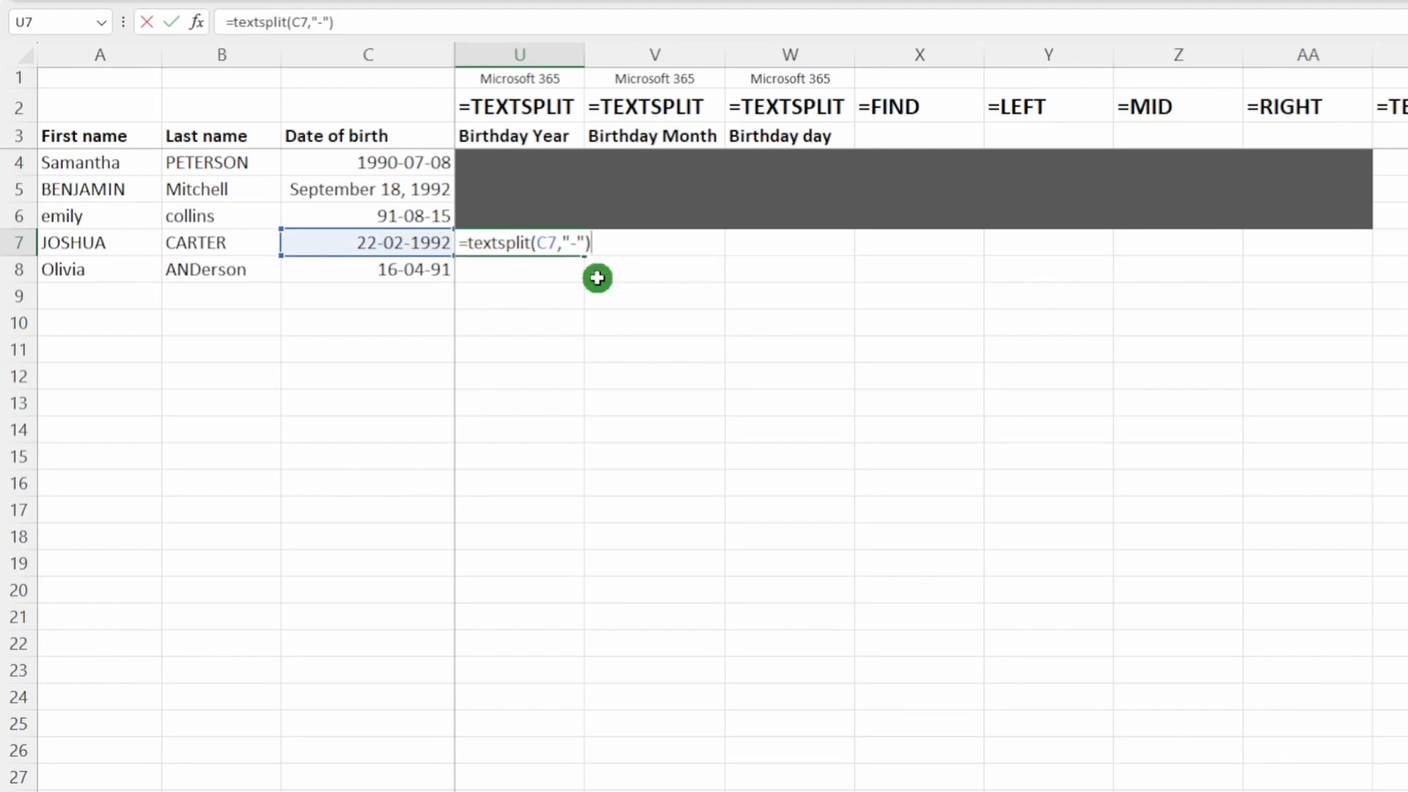
key(Return)
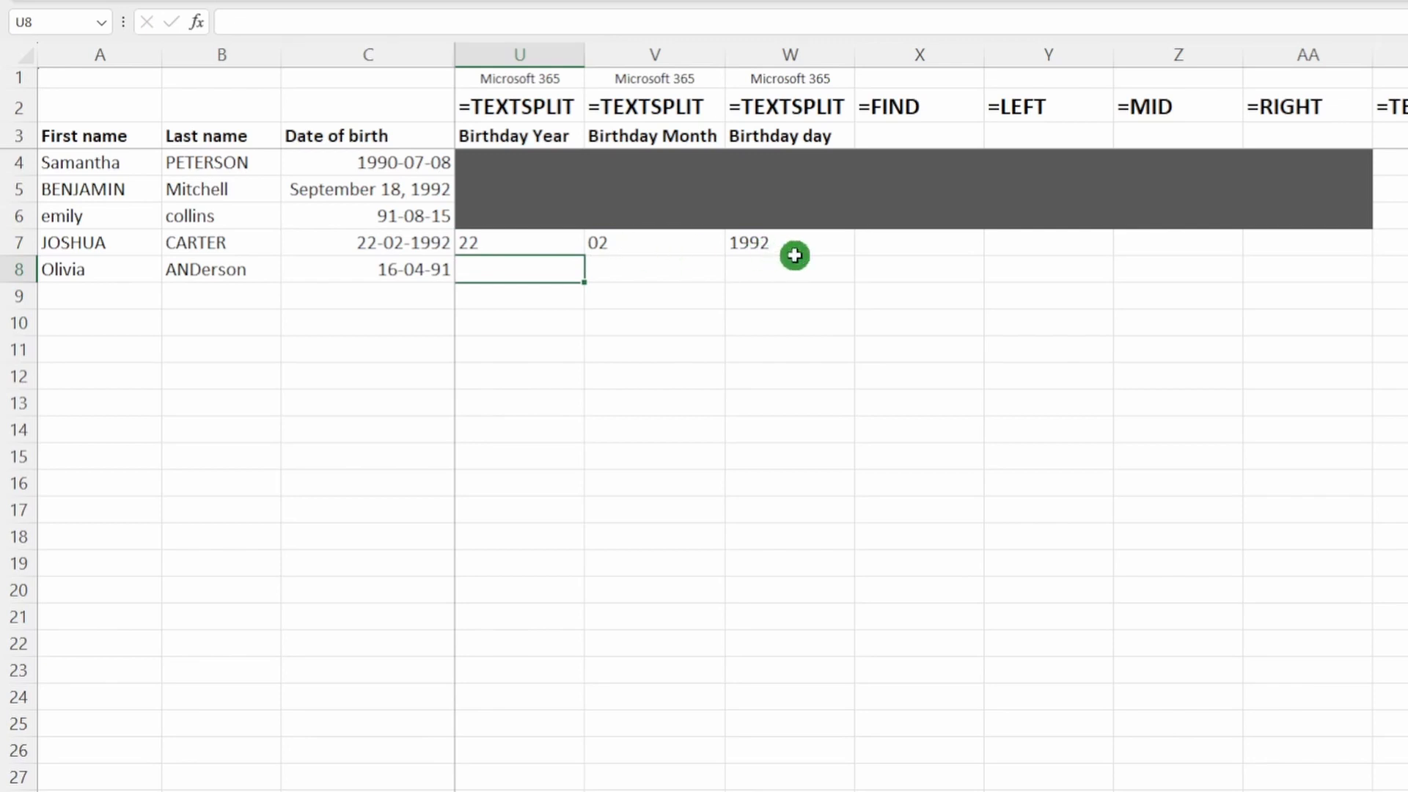
Step: Enter the placeholder text abc in cells V8 and W8
click(686, 270)
text(abc)
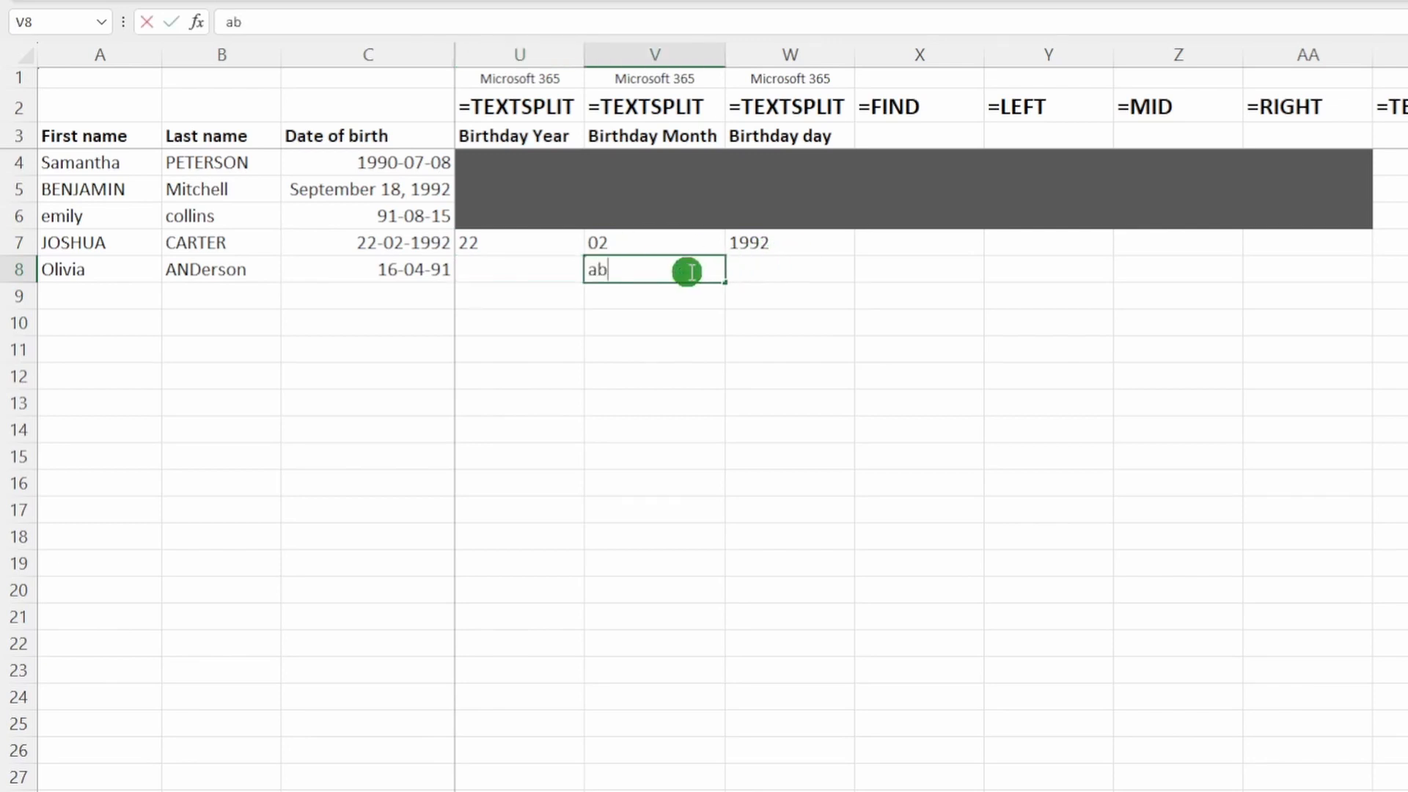
click(774, 276)
text(abc)
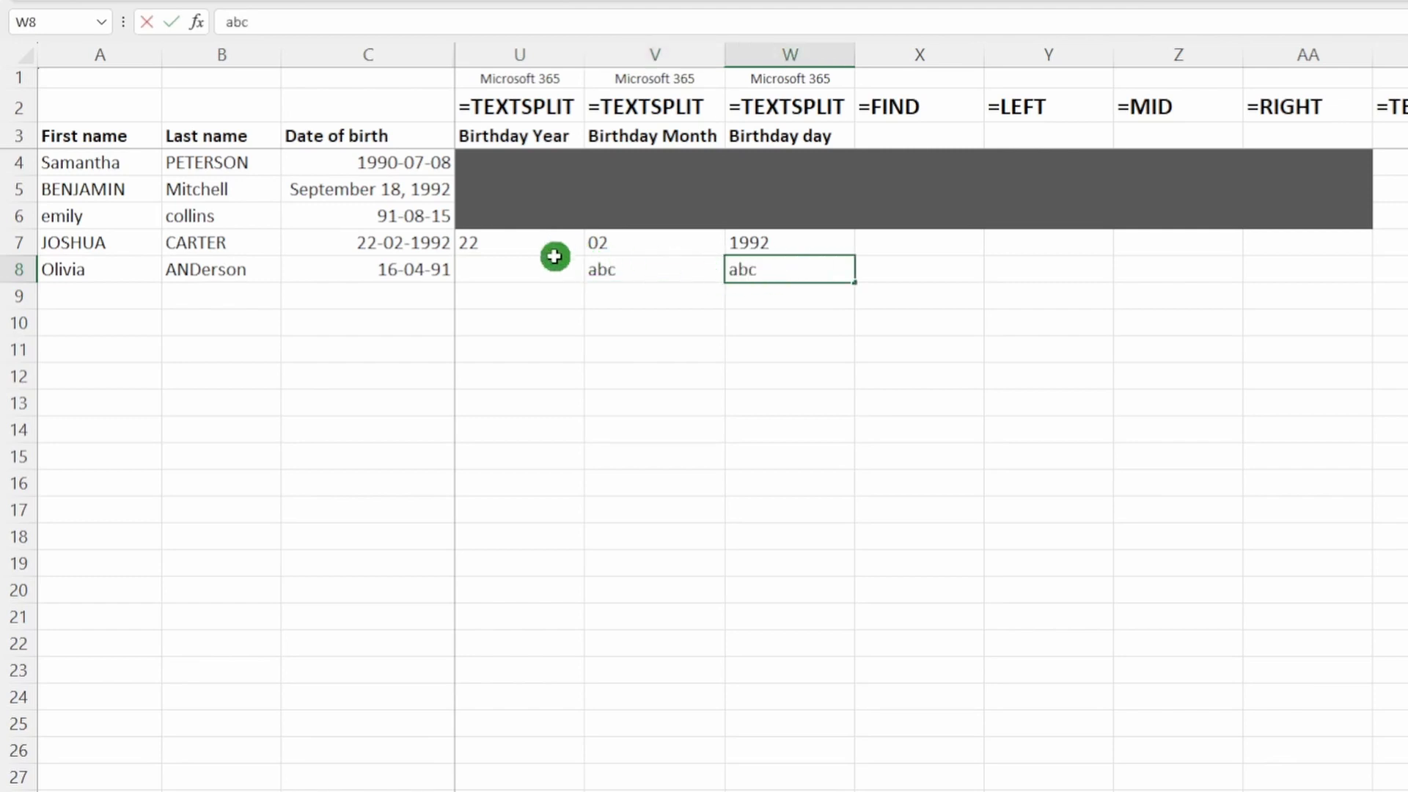
Step: Copy the TEXTSPLIT formula from U7 to U8 for the last person's date of birth
click(544, 249)
key(ctrl+c)
click(541, 264)
key(ctrl+v)
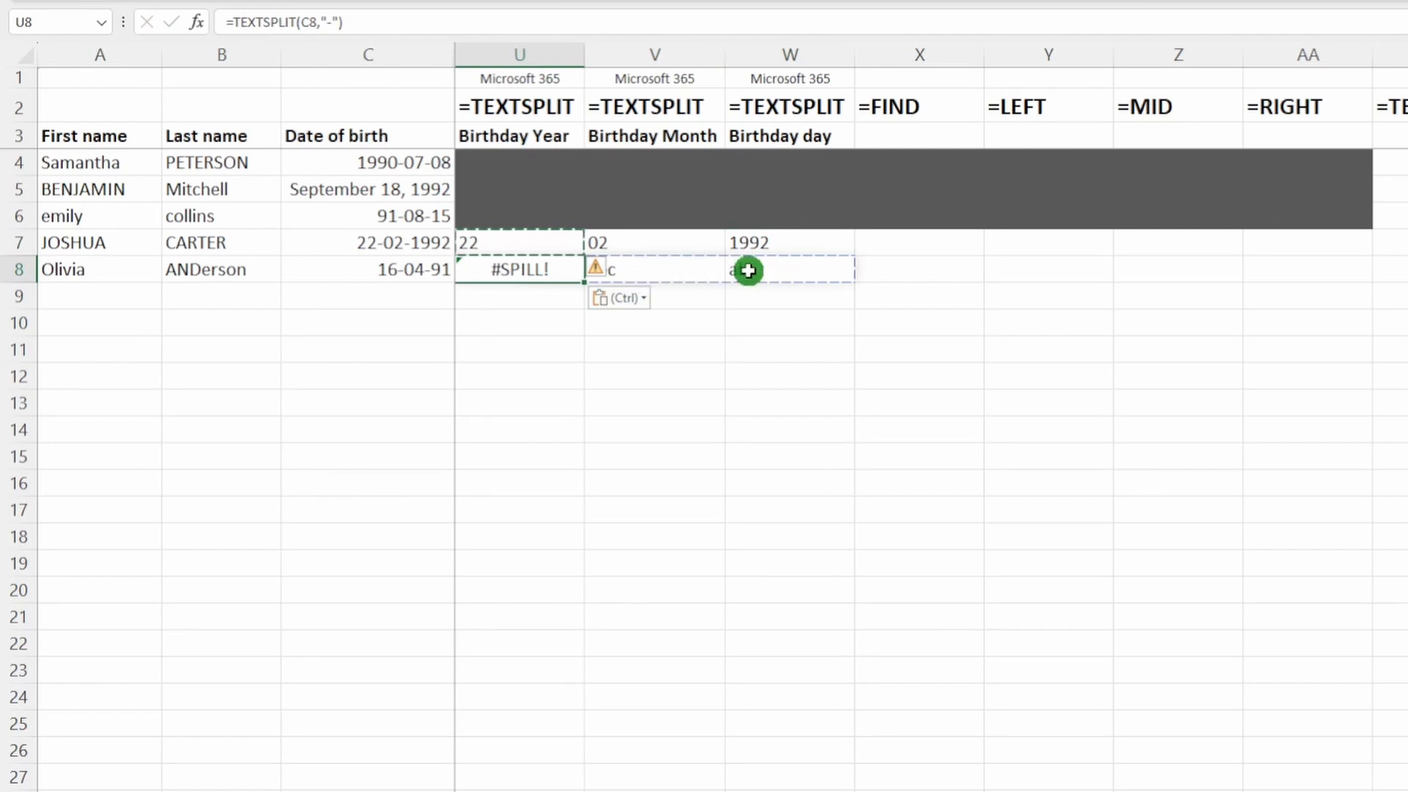
Step: Delete the abc text from cells V8 and W8 to clear the TEXTSPLIT formula's output range
click(698, 273)
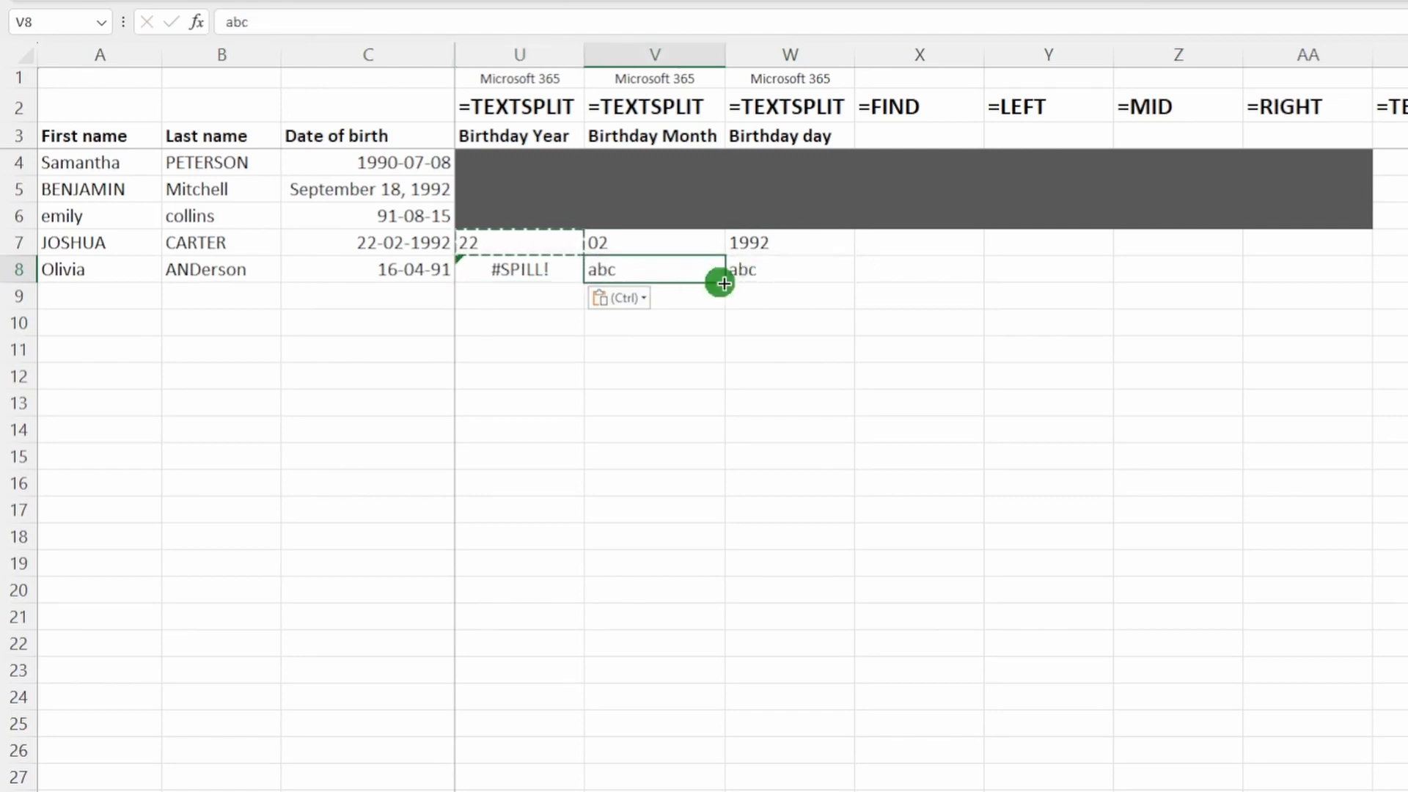
key(Delete)
click(774, 273)
key(Delete)
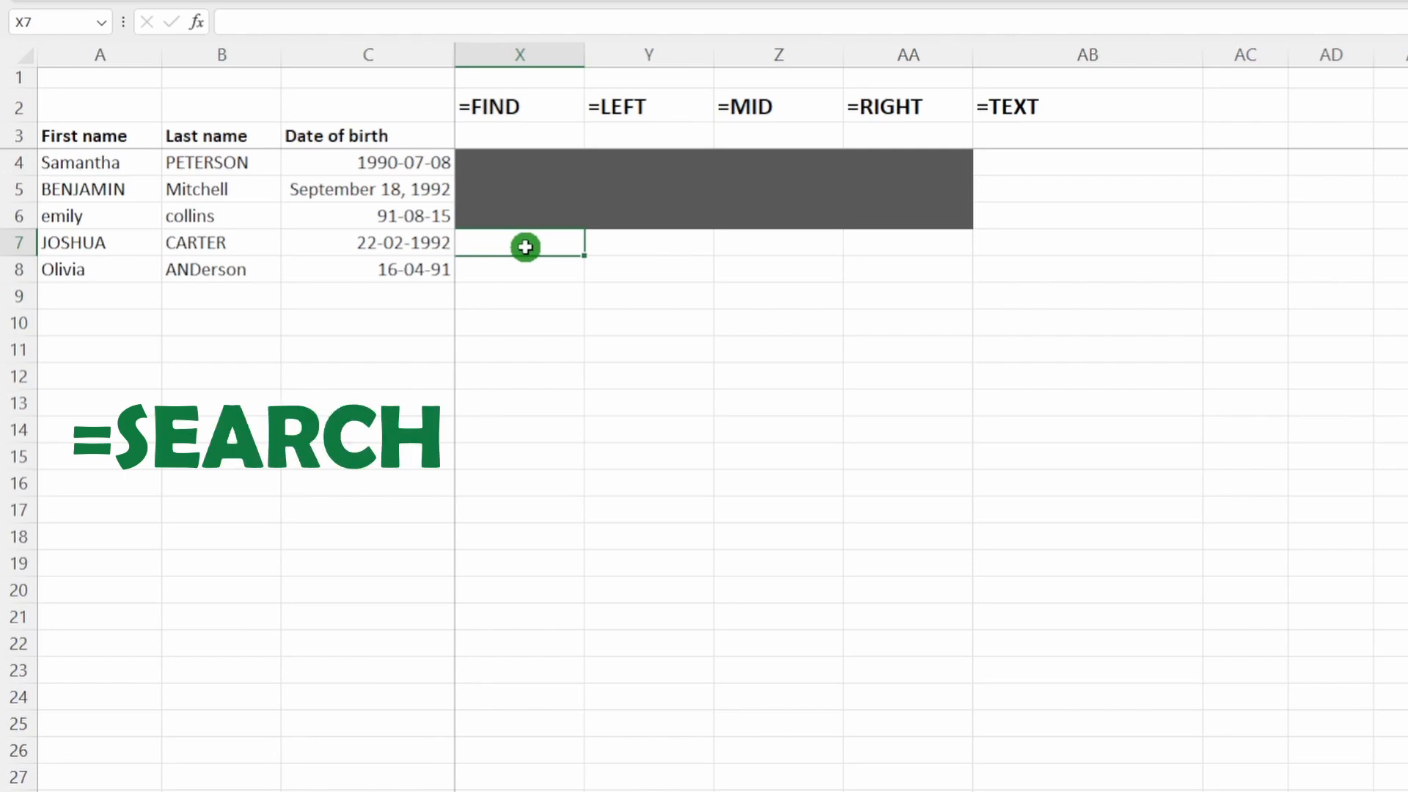
Step: Enter =FIND("-",C7) in cell X7 to locate the first hyphen in the date of birth
text(=find()
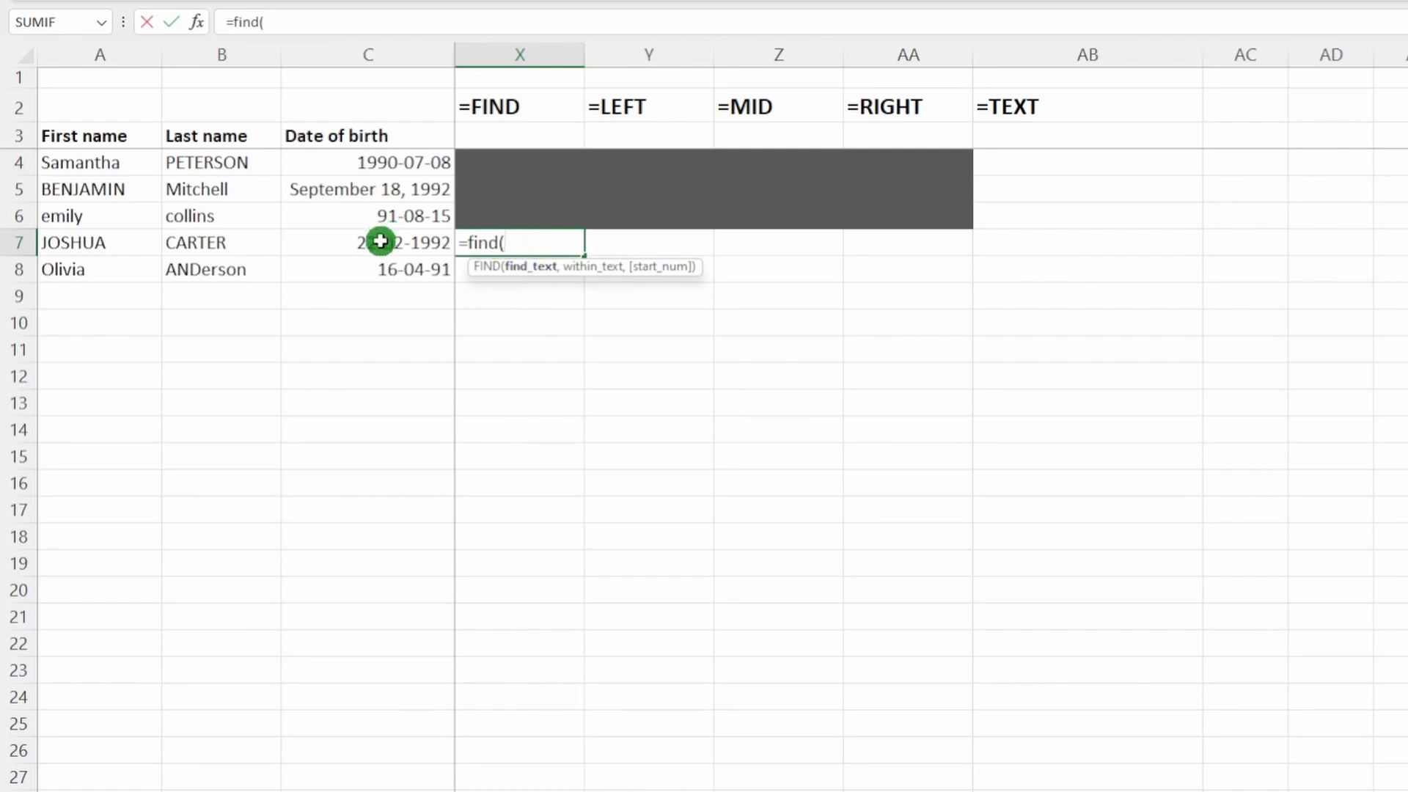
text("-",)
click(380, 241)
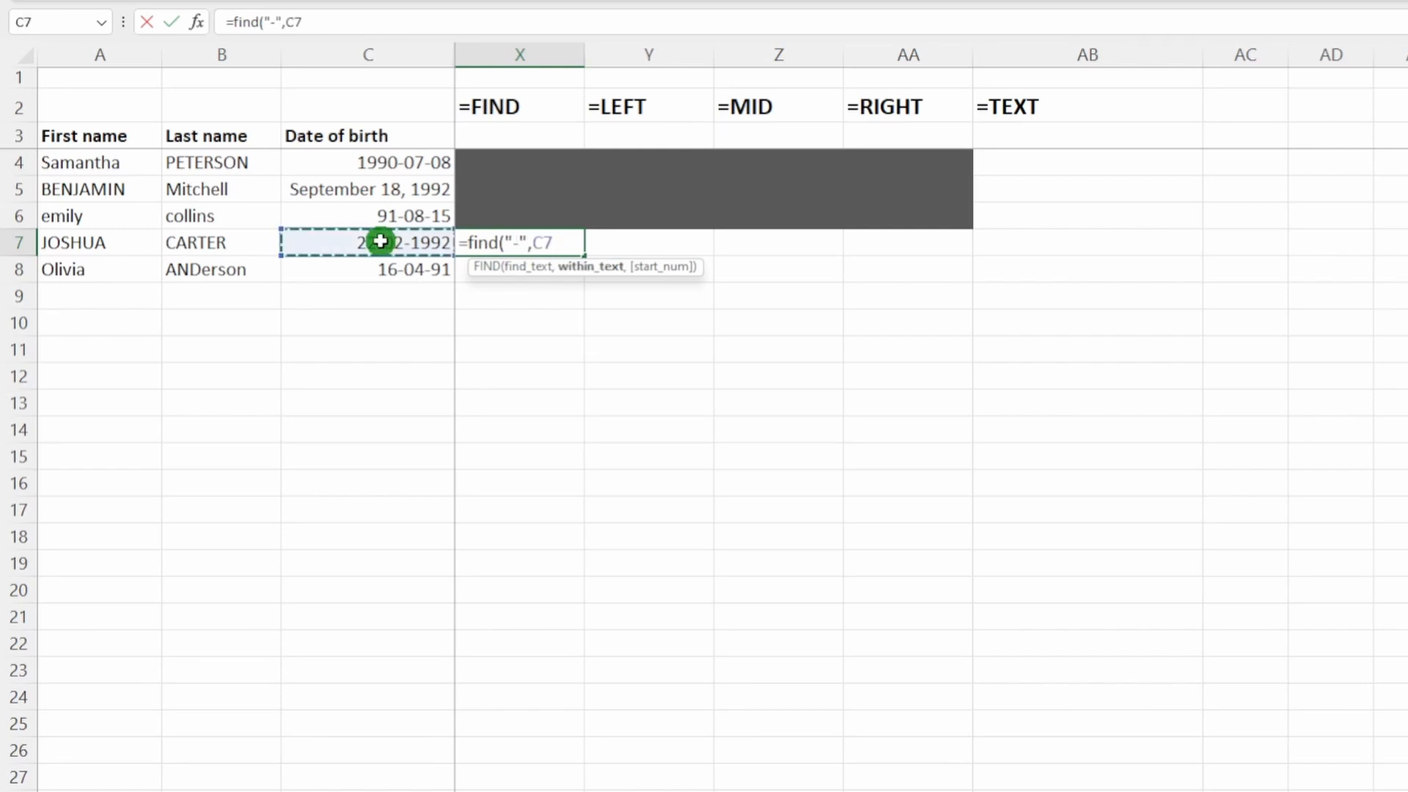
text())
key(Return)
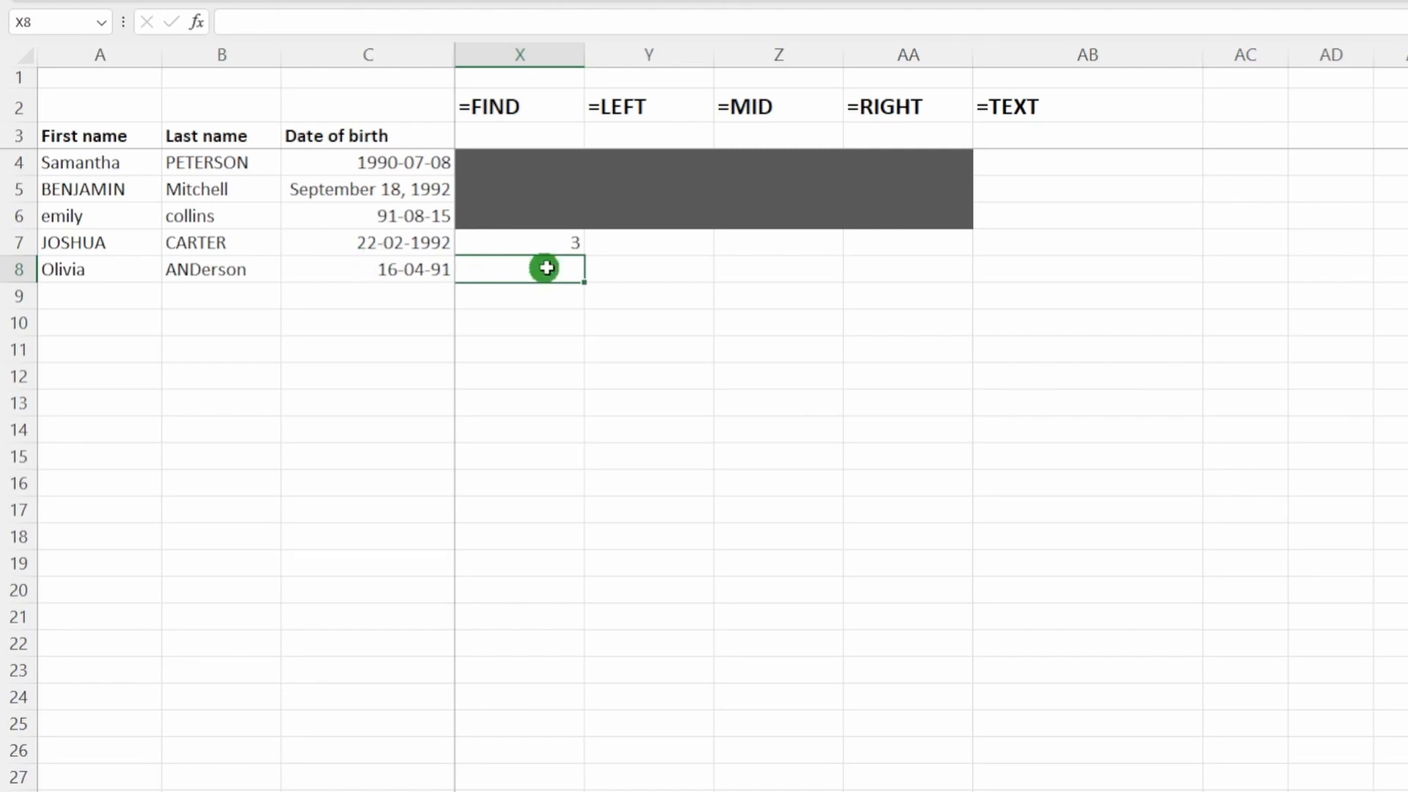
Step: Enter =FIND("-",C8,4) in cell X8 to locate the second hyphen, starting the search at character 4
text(=find)
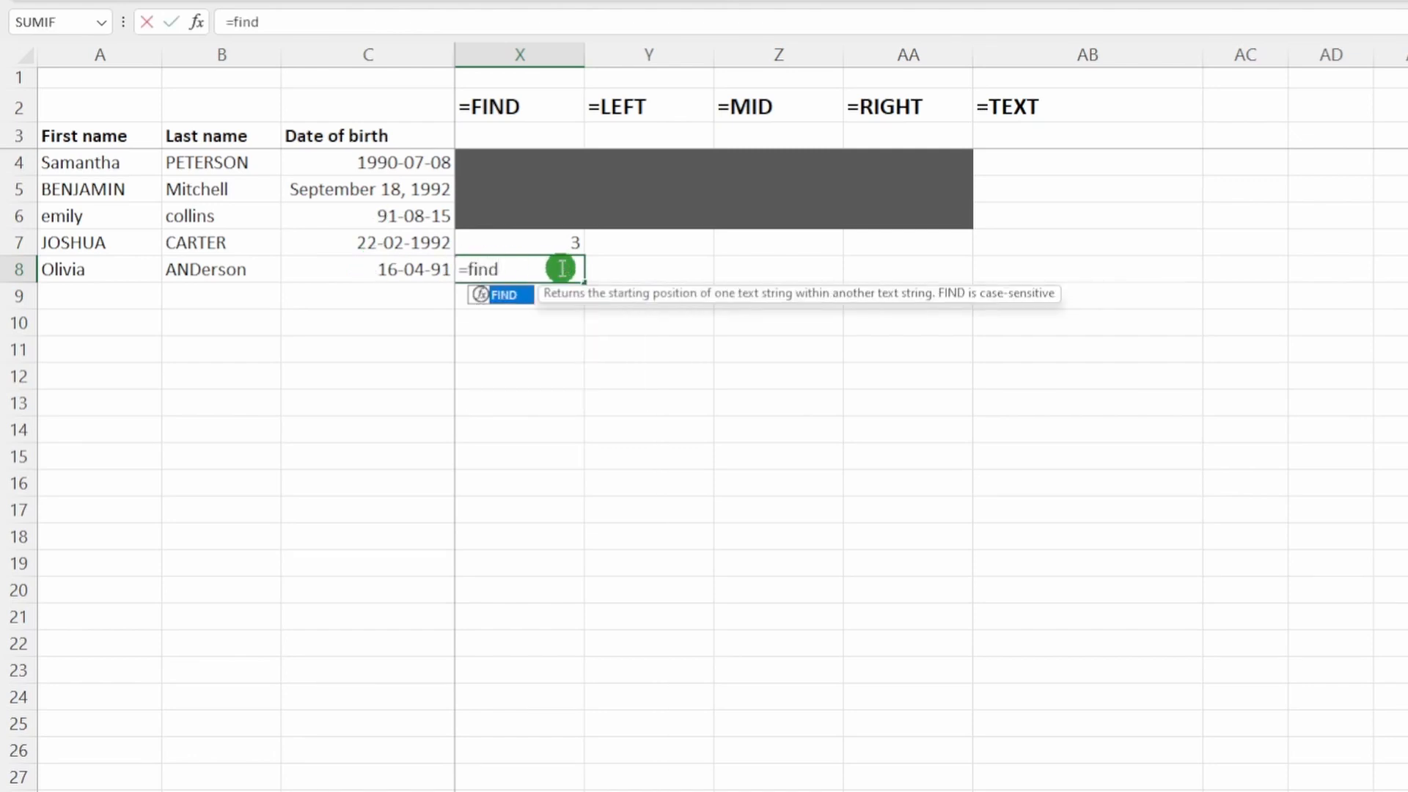
text(("-)
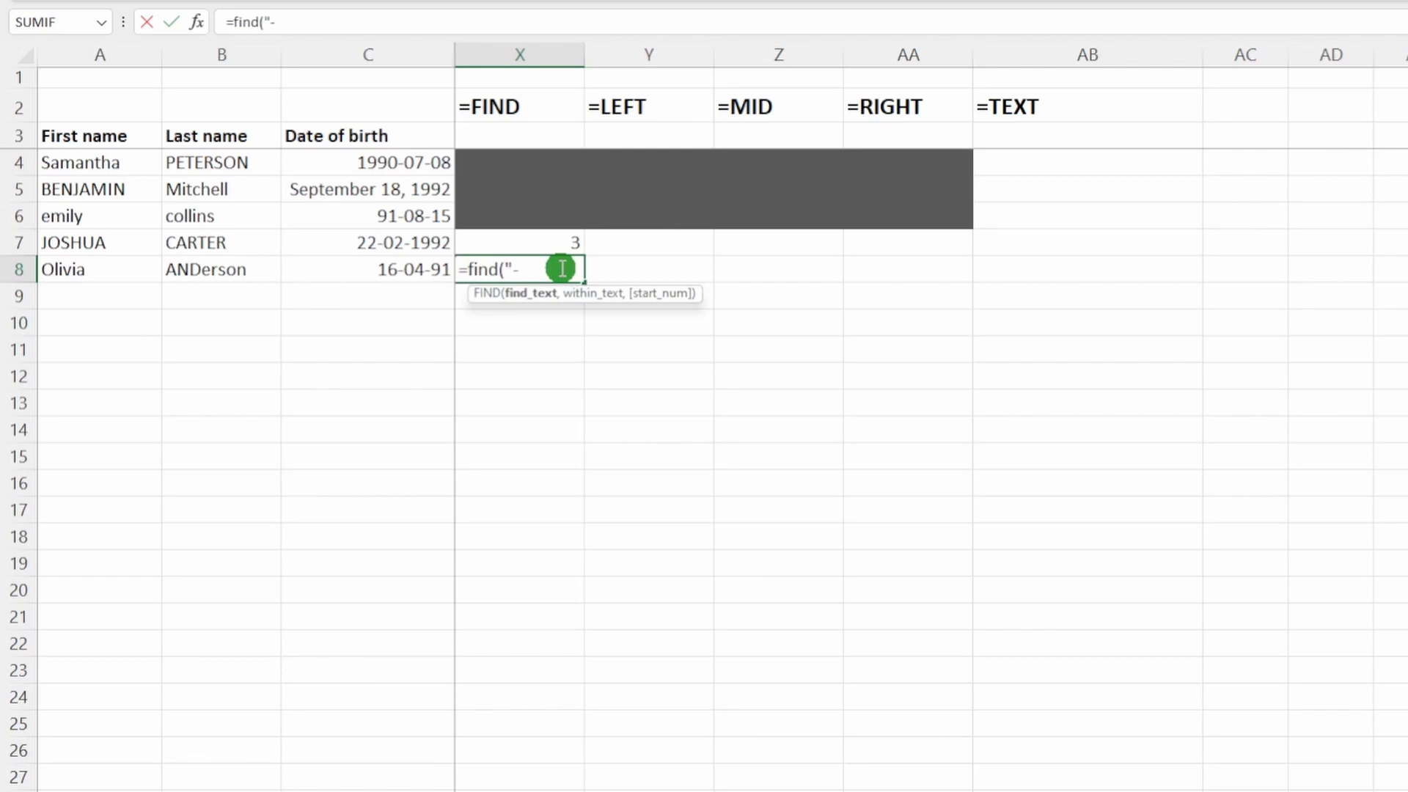
text(",)
click(413, 275)
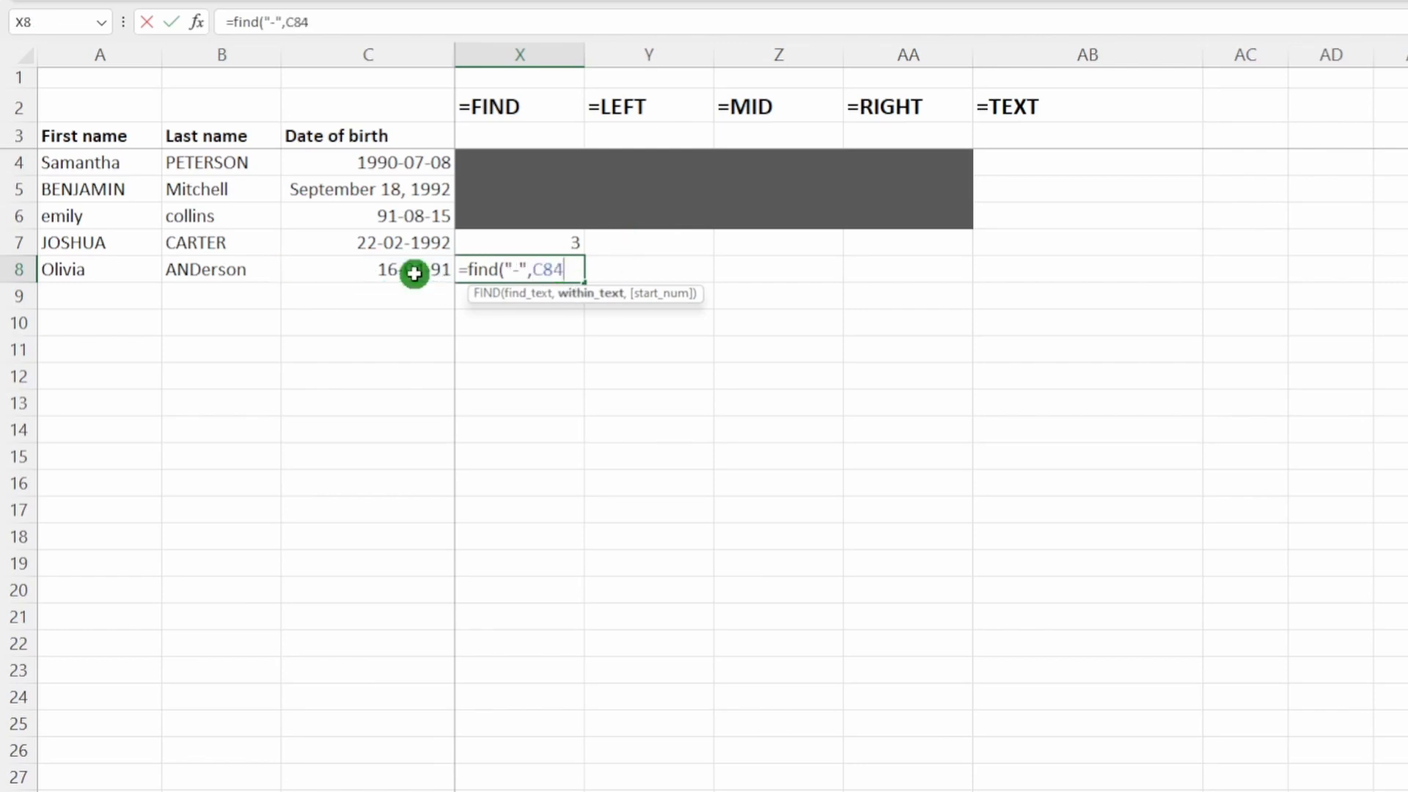
text(,4)
key(Return)
key(Up)
key(Down)
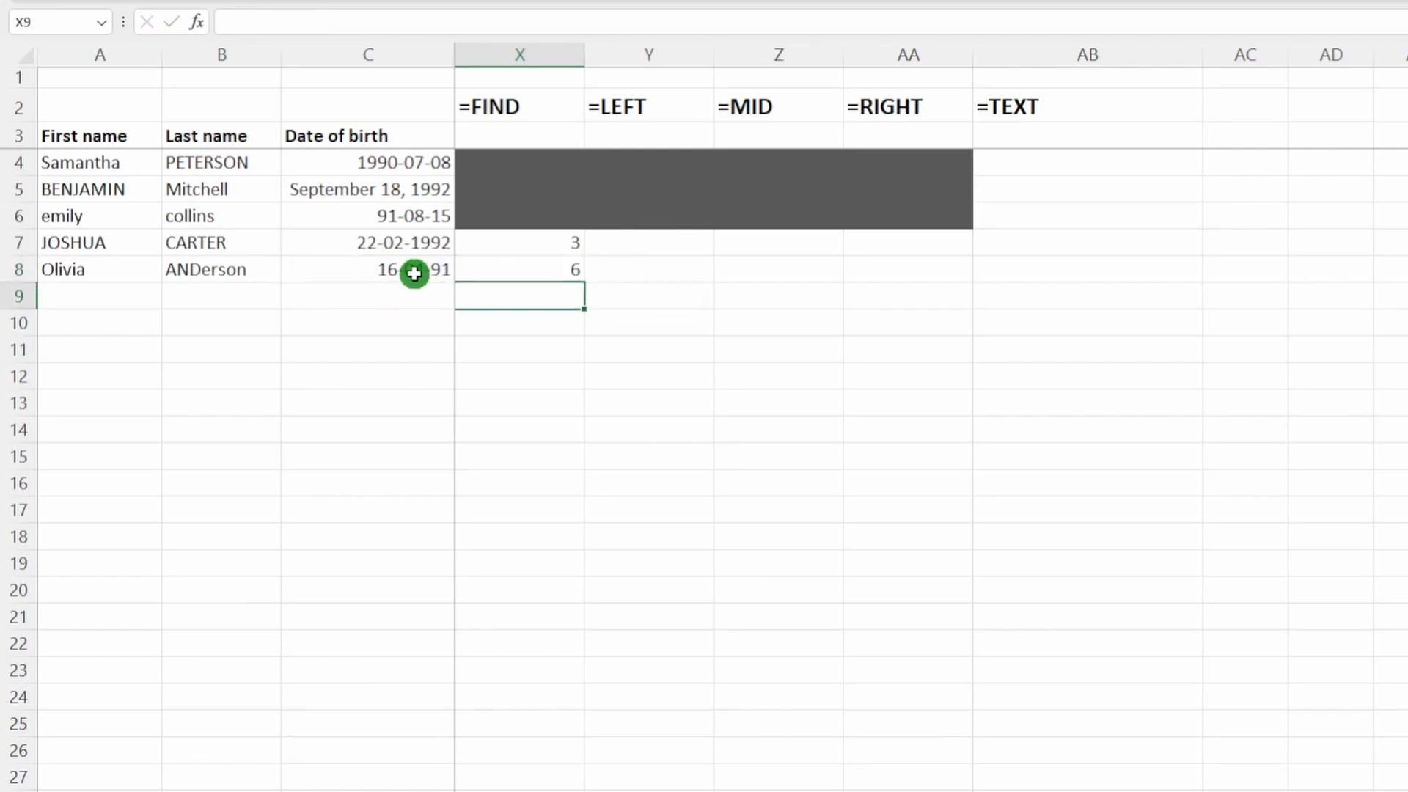
click(499, 268)
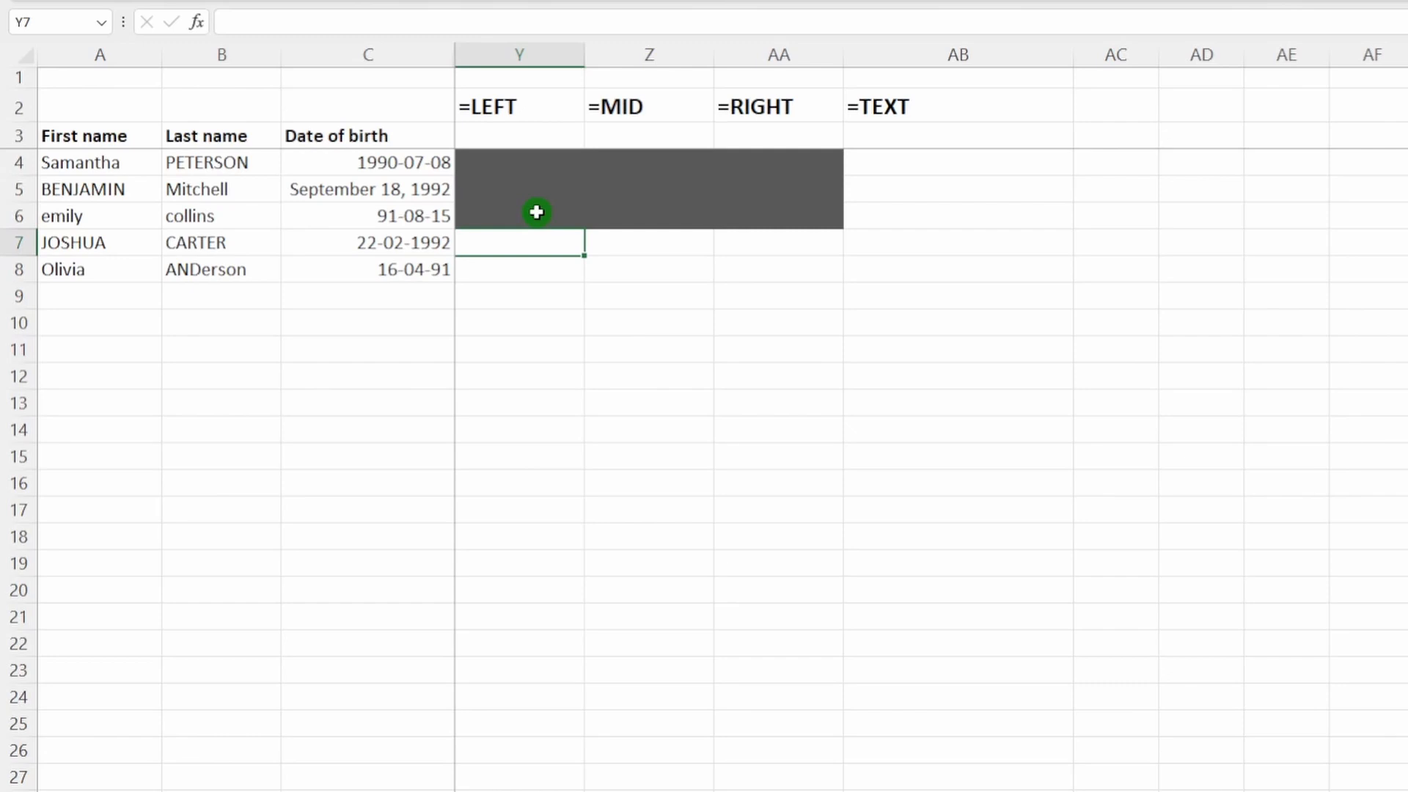
Step: Enter =LEFT(C7,2) in cell Y7 to extract the first two characters of the date of birth
text(=)
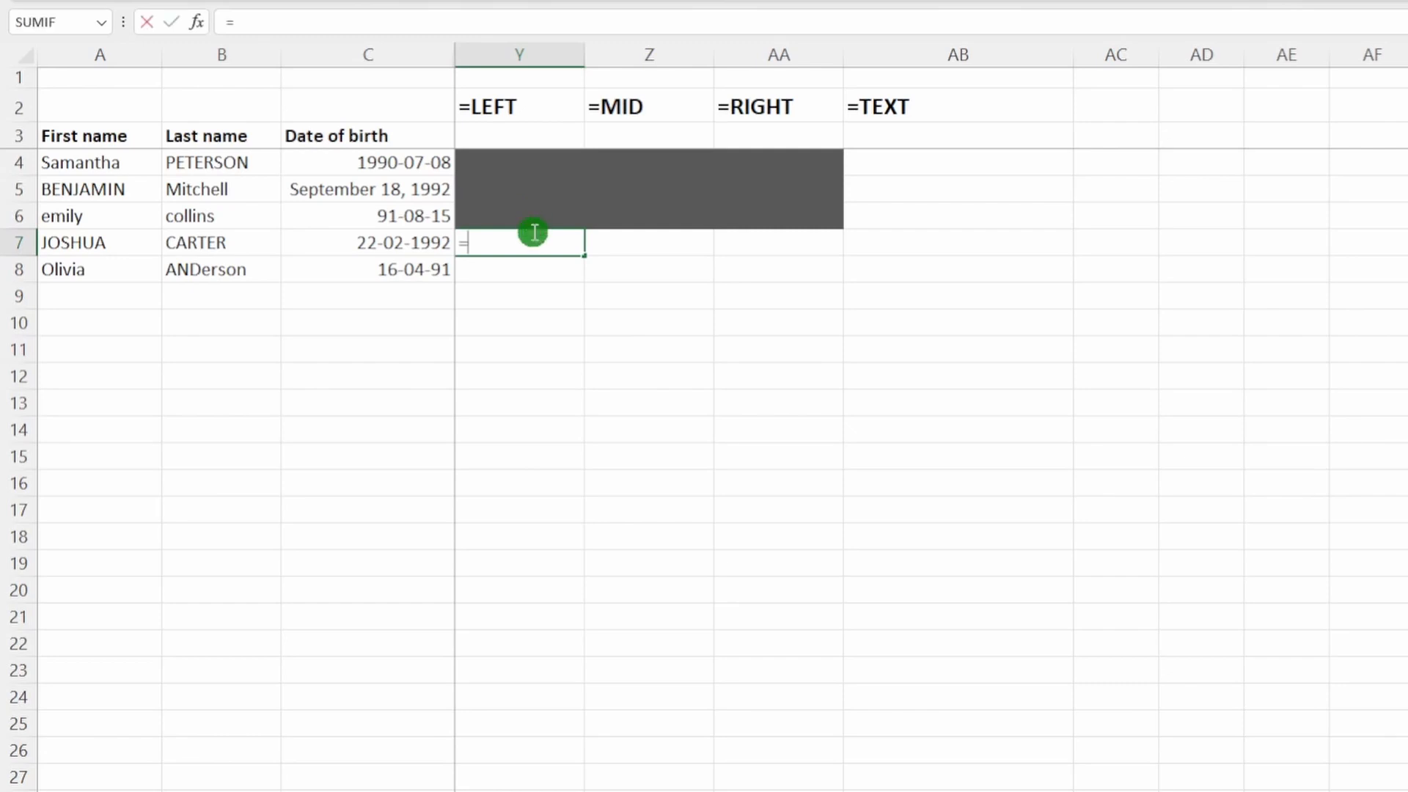
text(left()
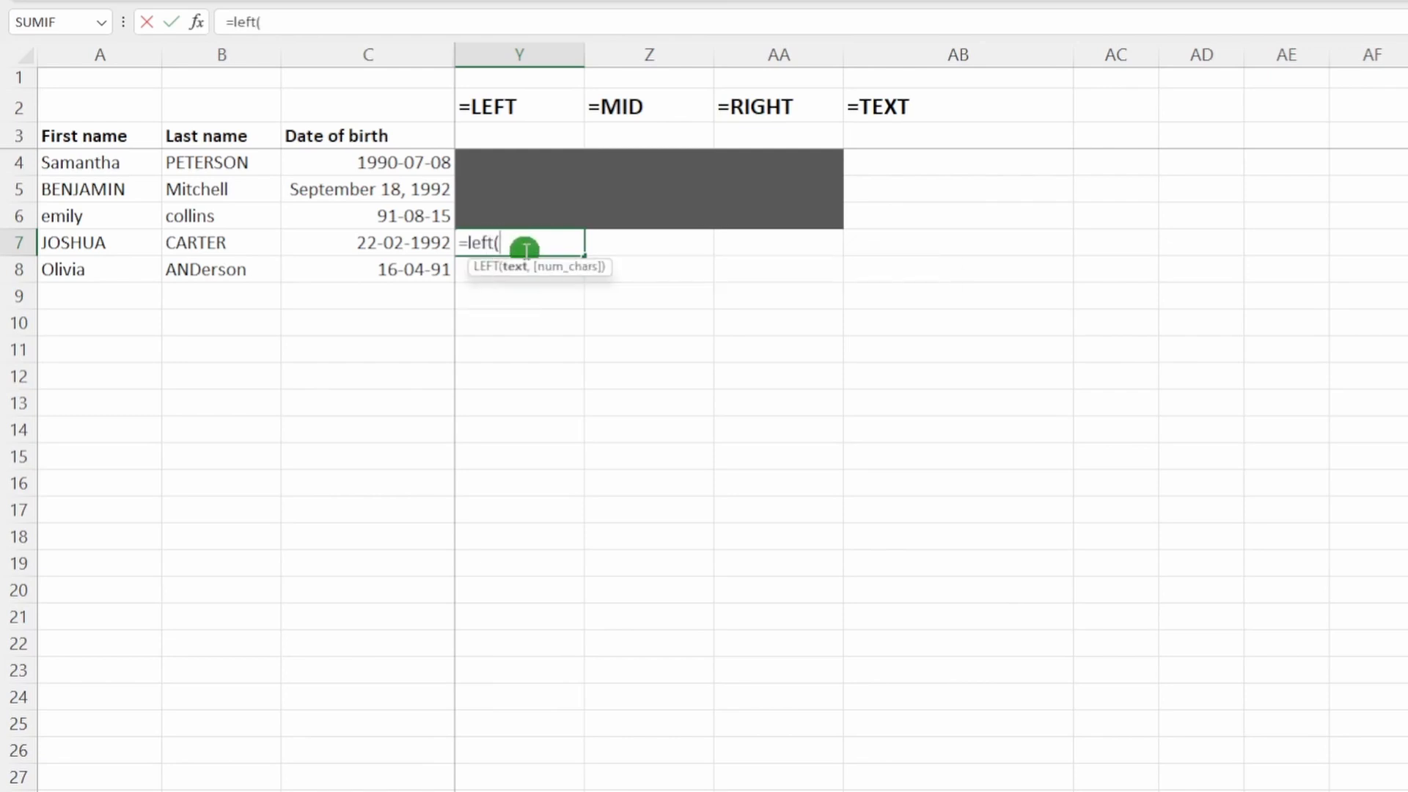
click(417, 242)
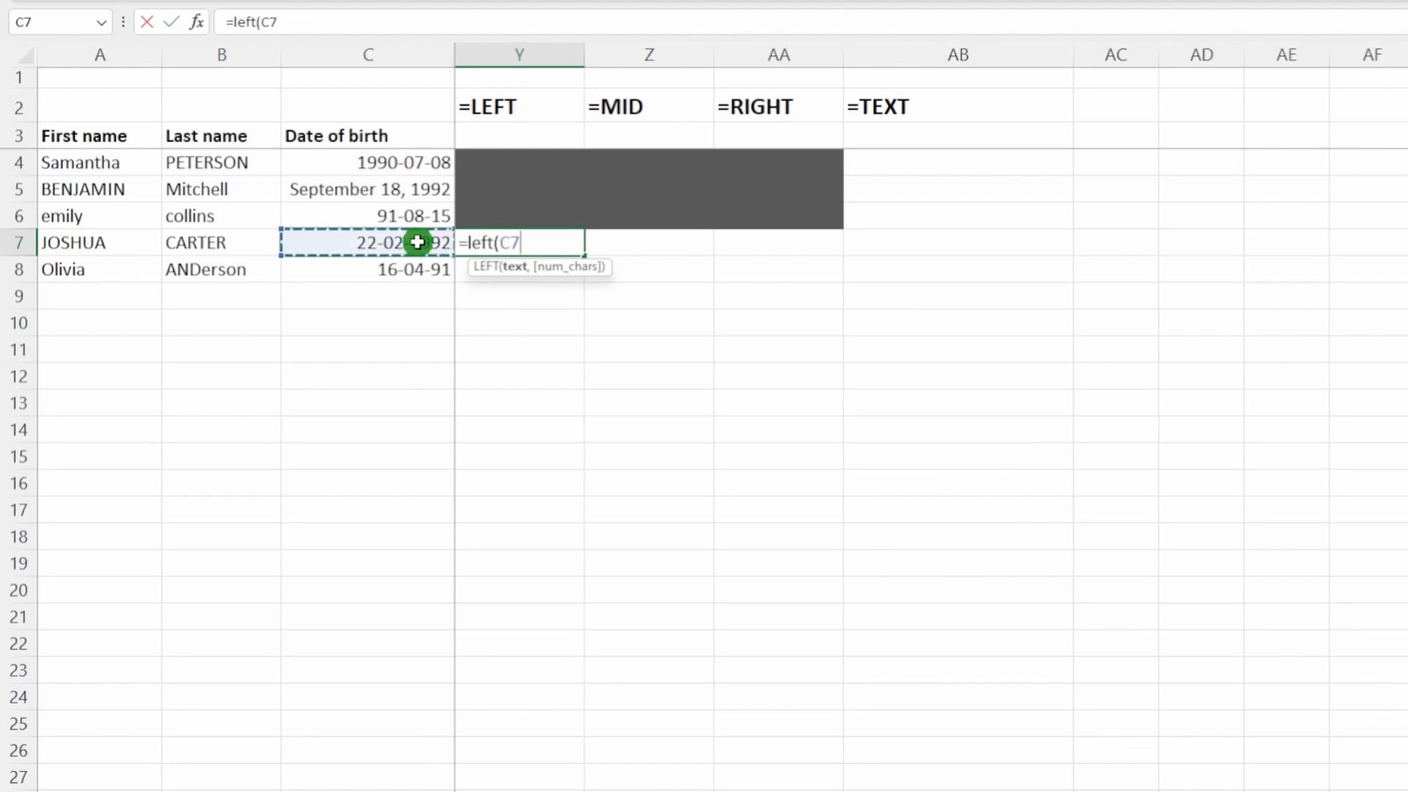
text(,)
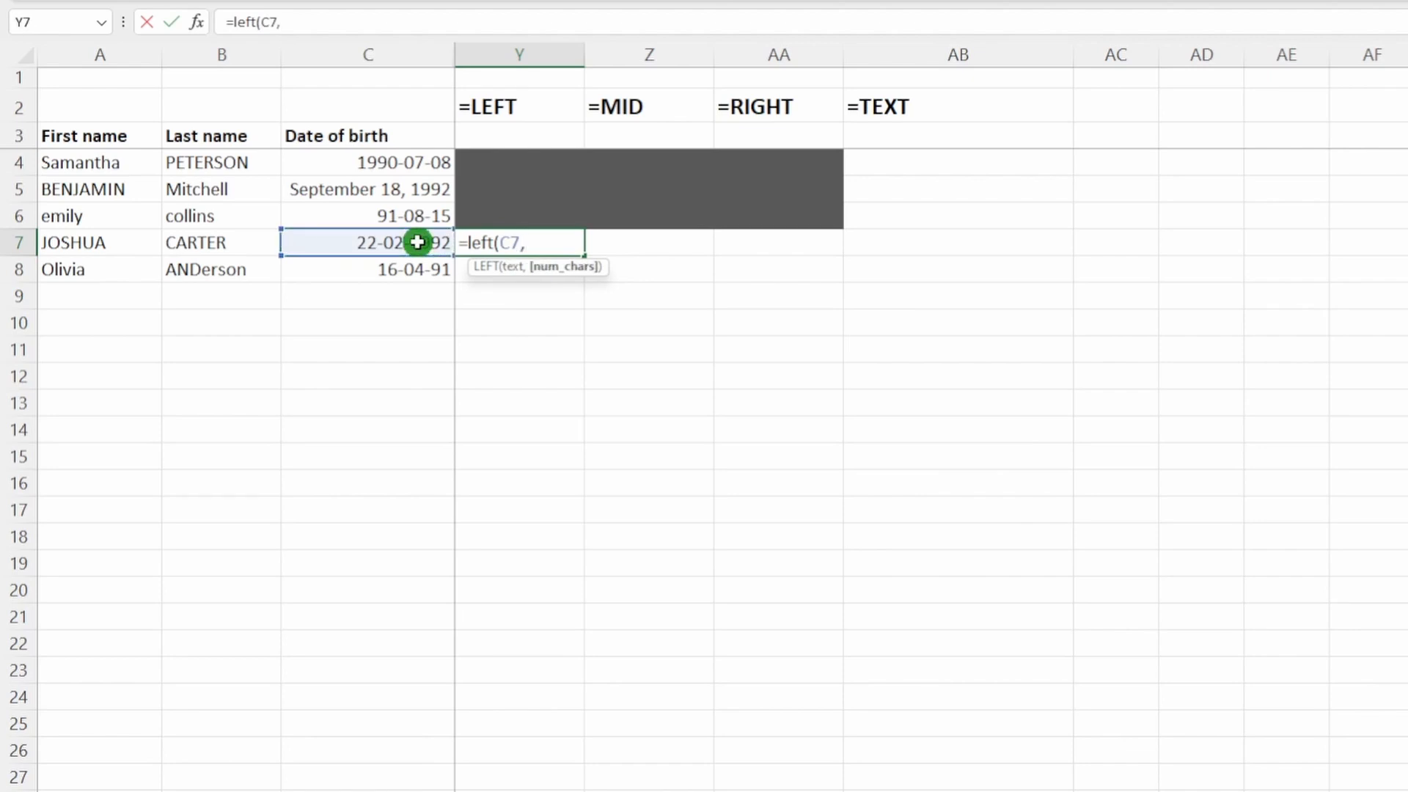
text(2))
key(Return)
key(Up)
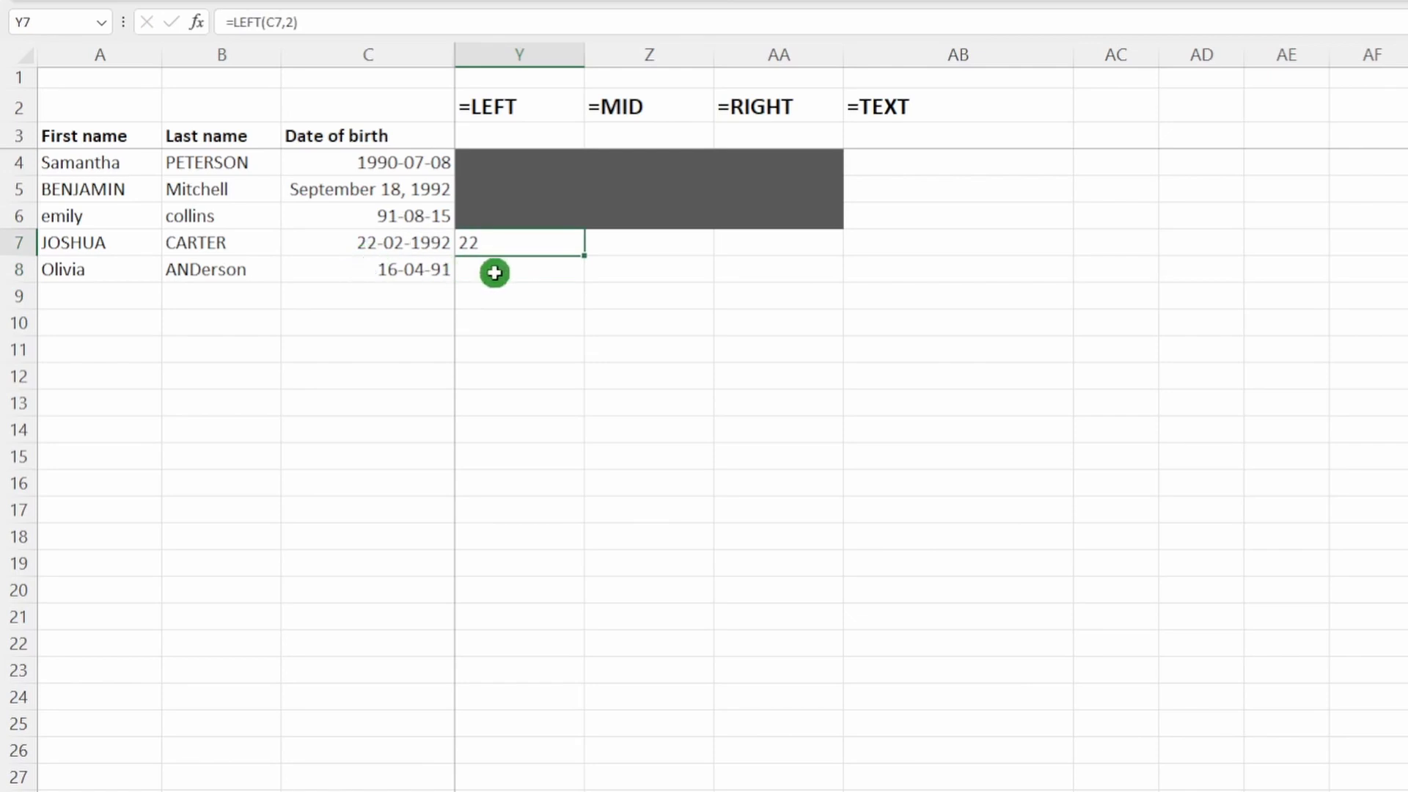
Step: Change the LEFT formula in Y7 to extract 4 characters instead
key(F2)
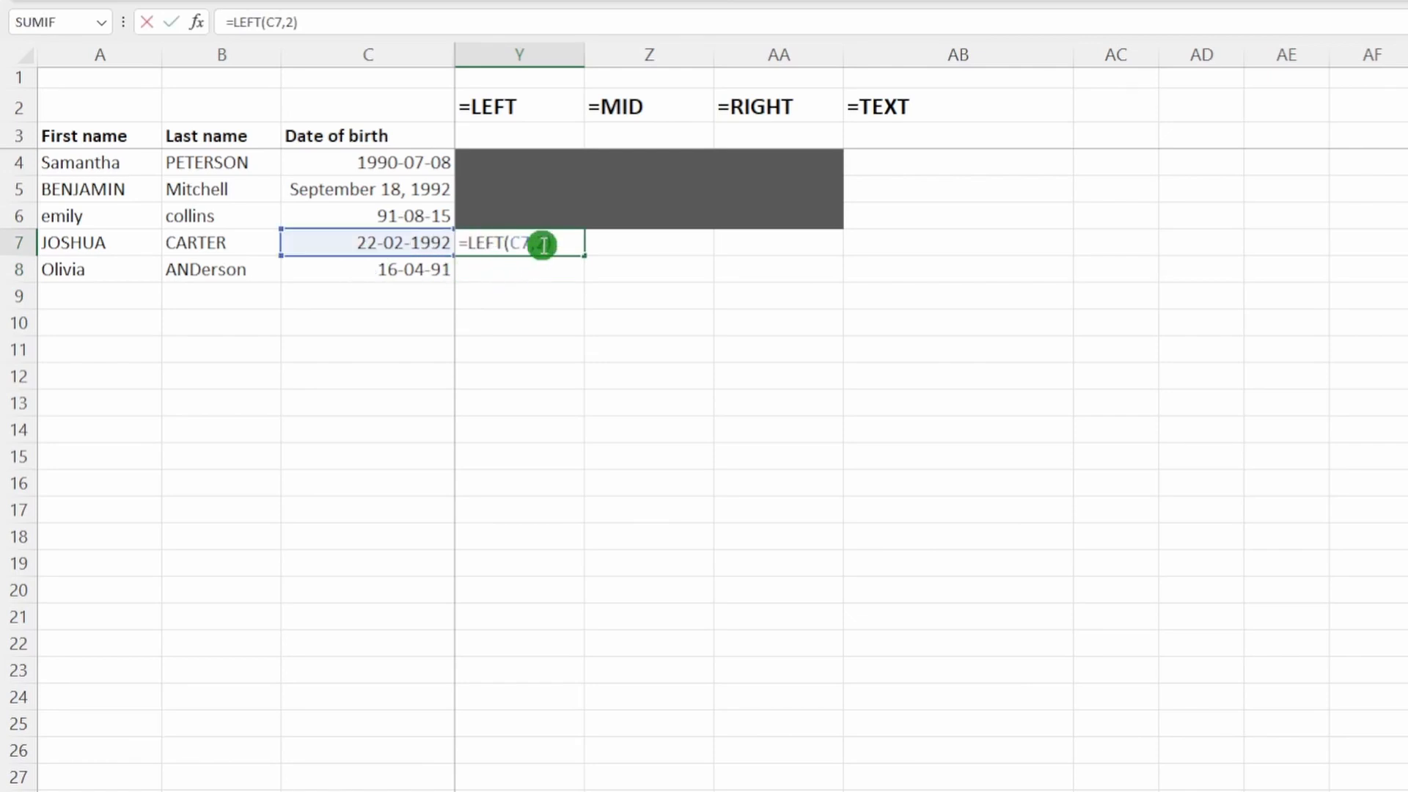
key(Left)
key(BackSpace)
text(4)
key(Return)
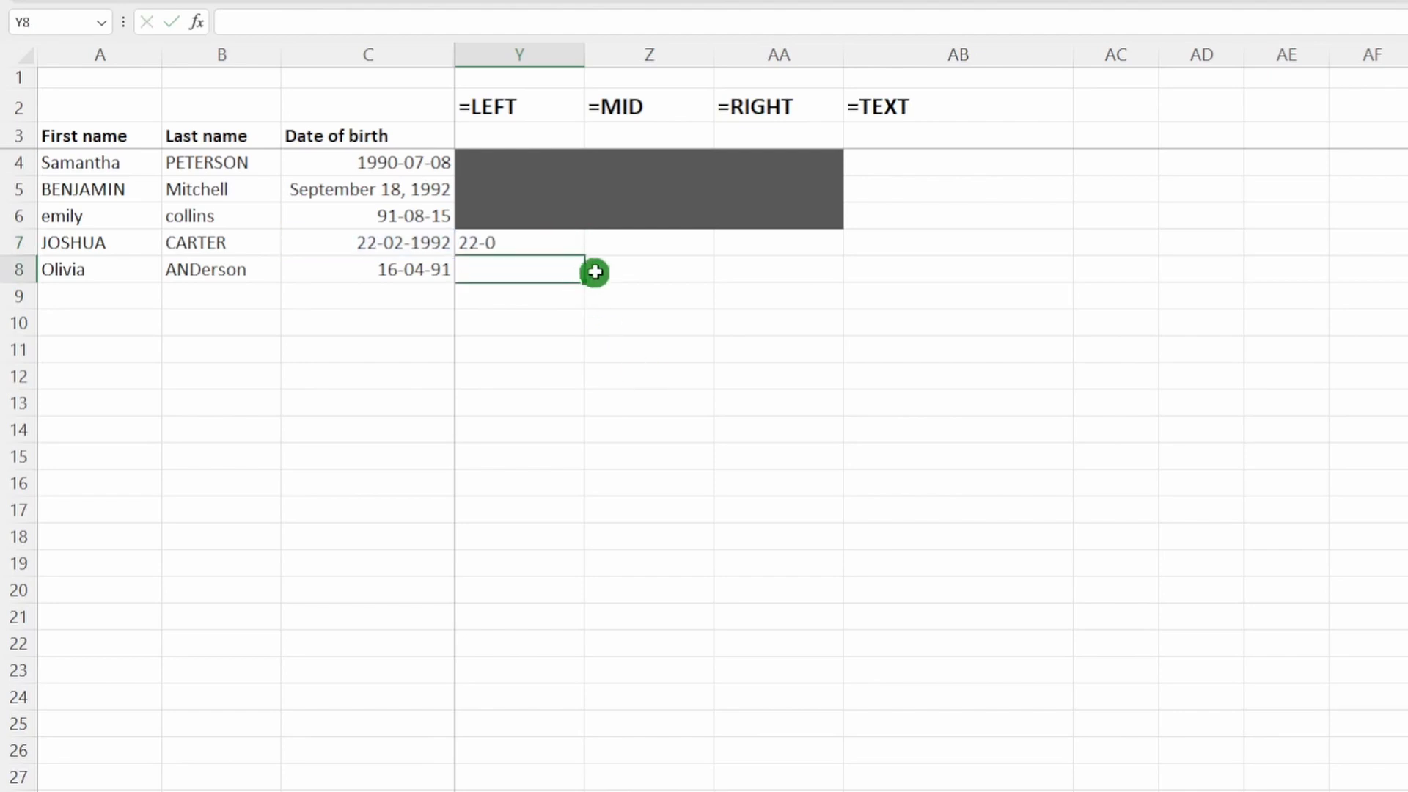
Step: Enter =MID(C7,4,2) in cell Z7 to extract the two-digit month from the date of birth
click(630, 242)
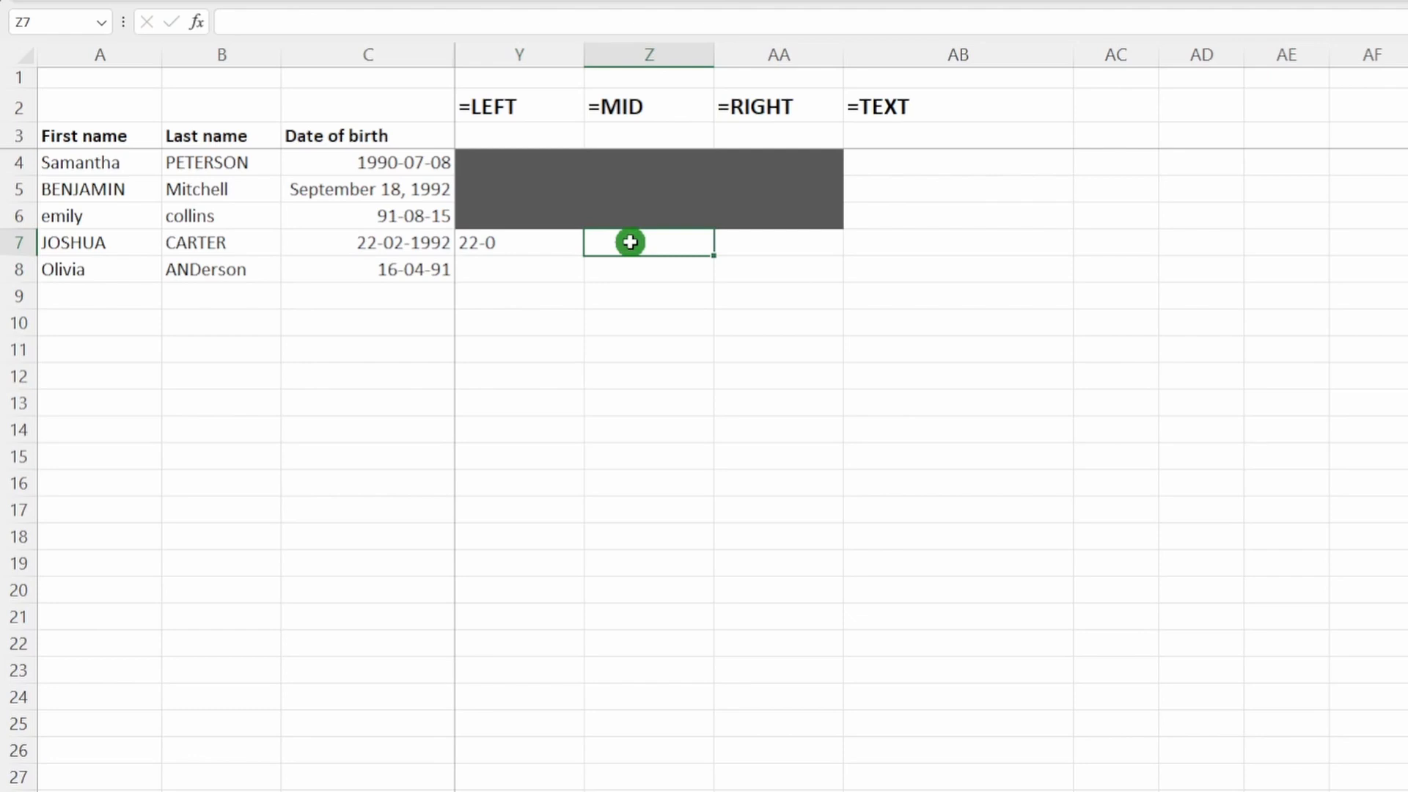
text(=mid()
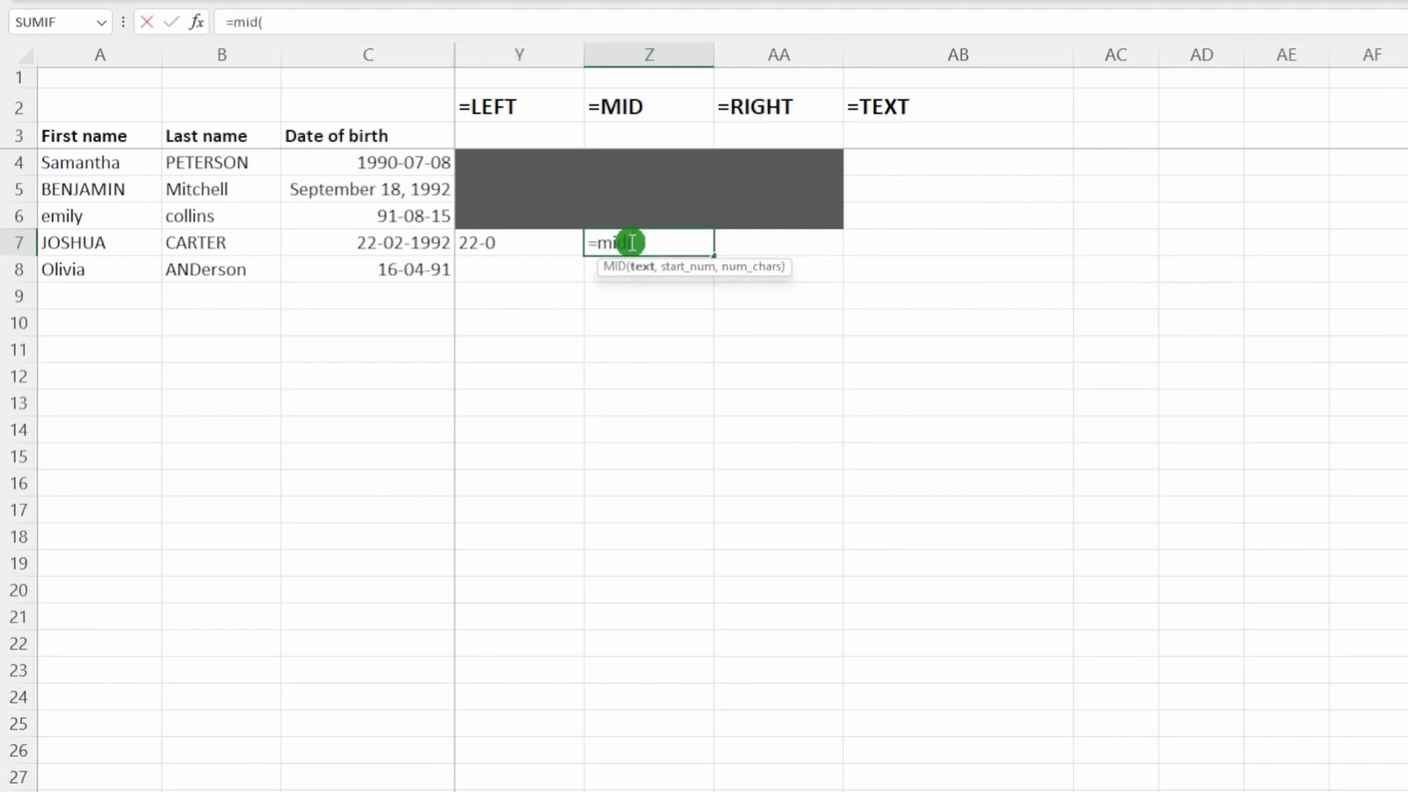
click(401, 240)
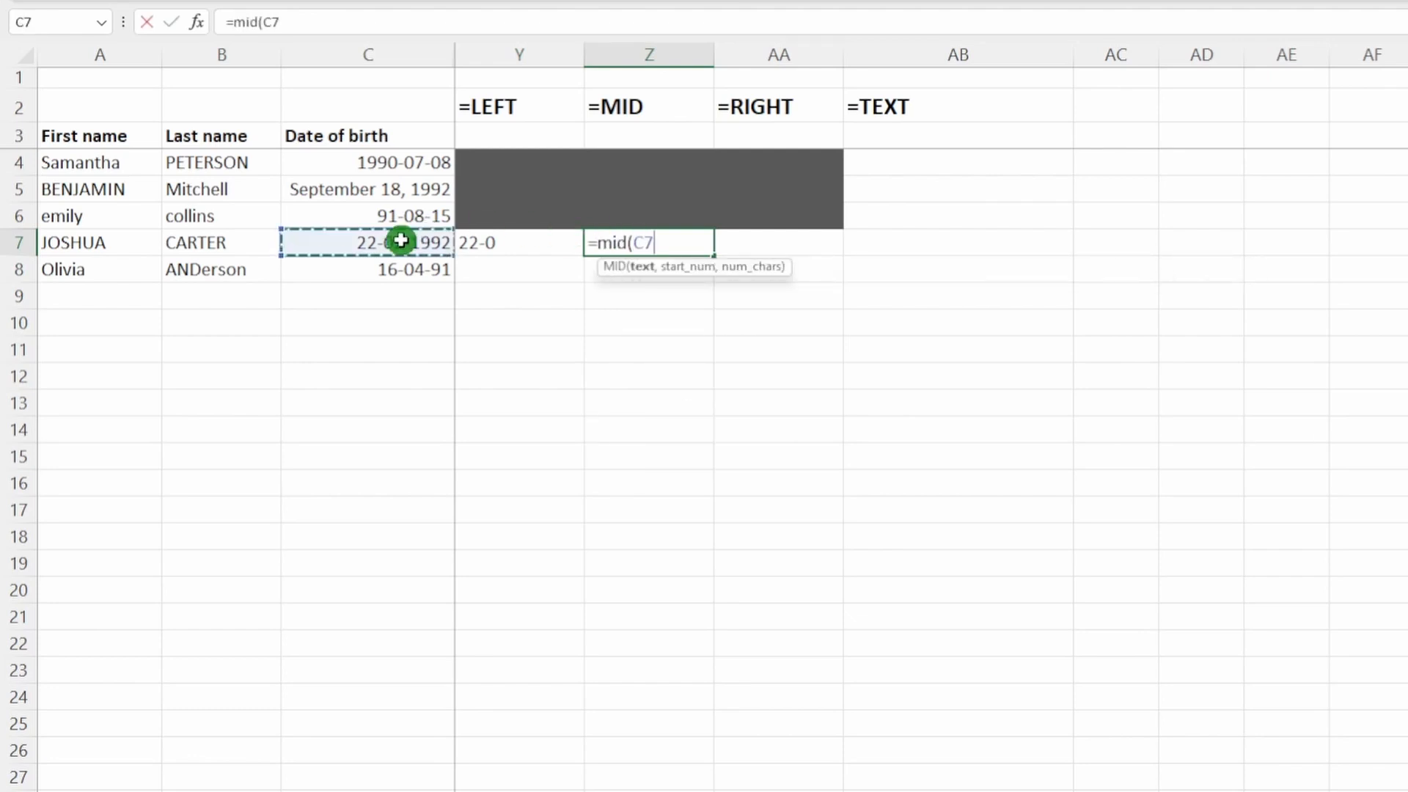
text(,)
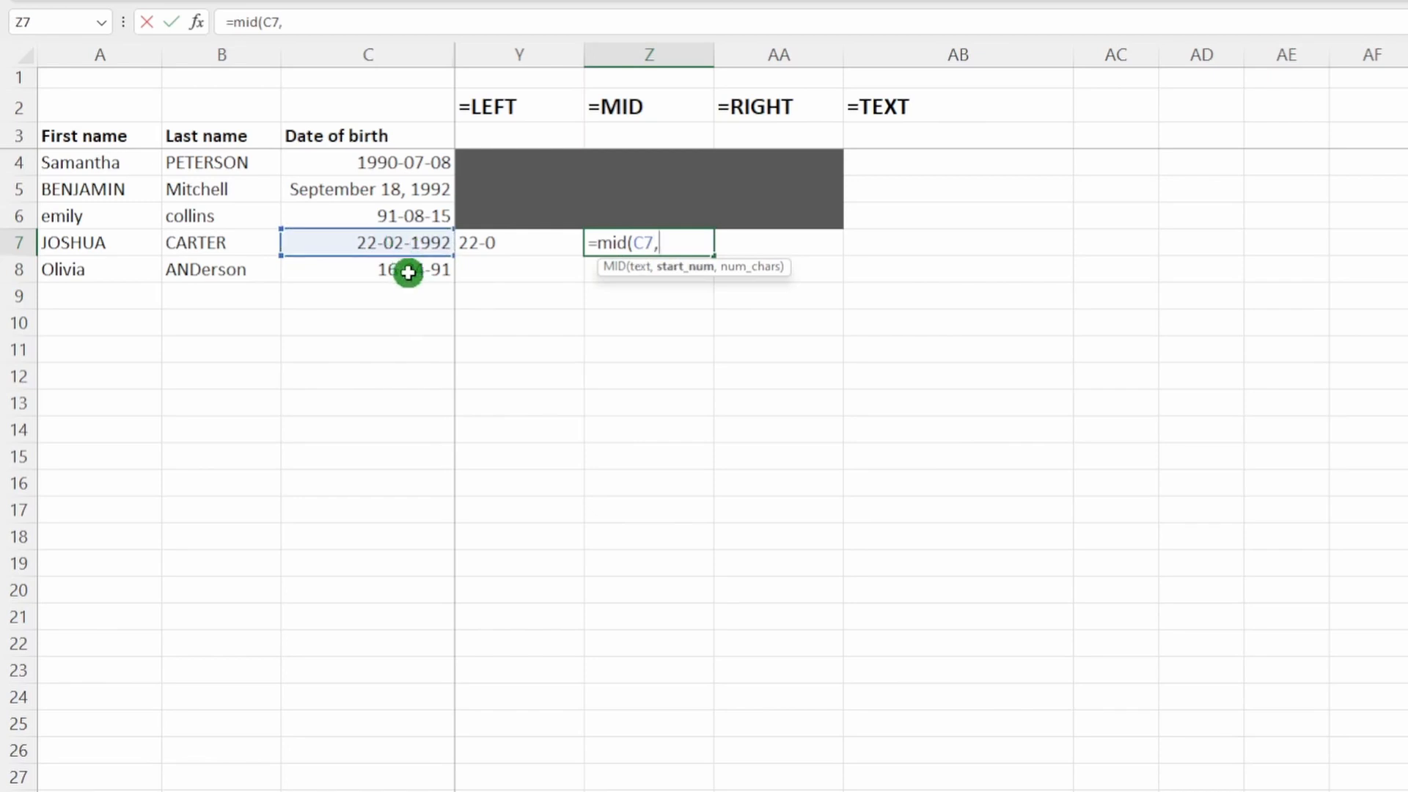
text(4)
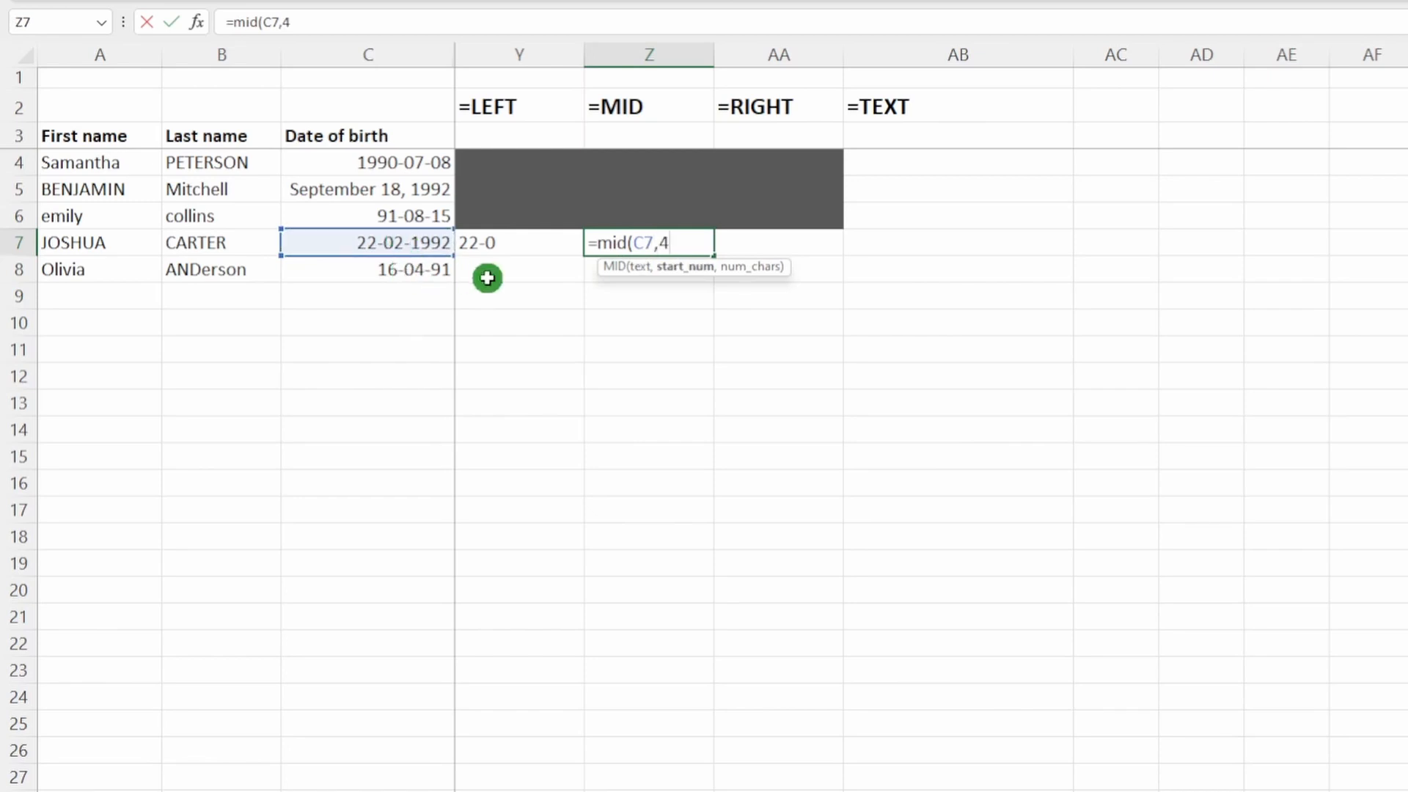
text(,2))
key(Return)
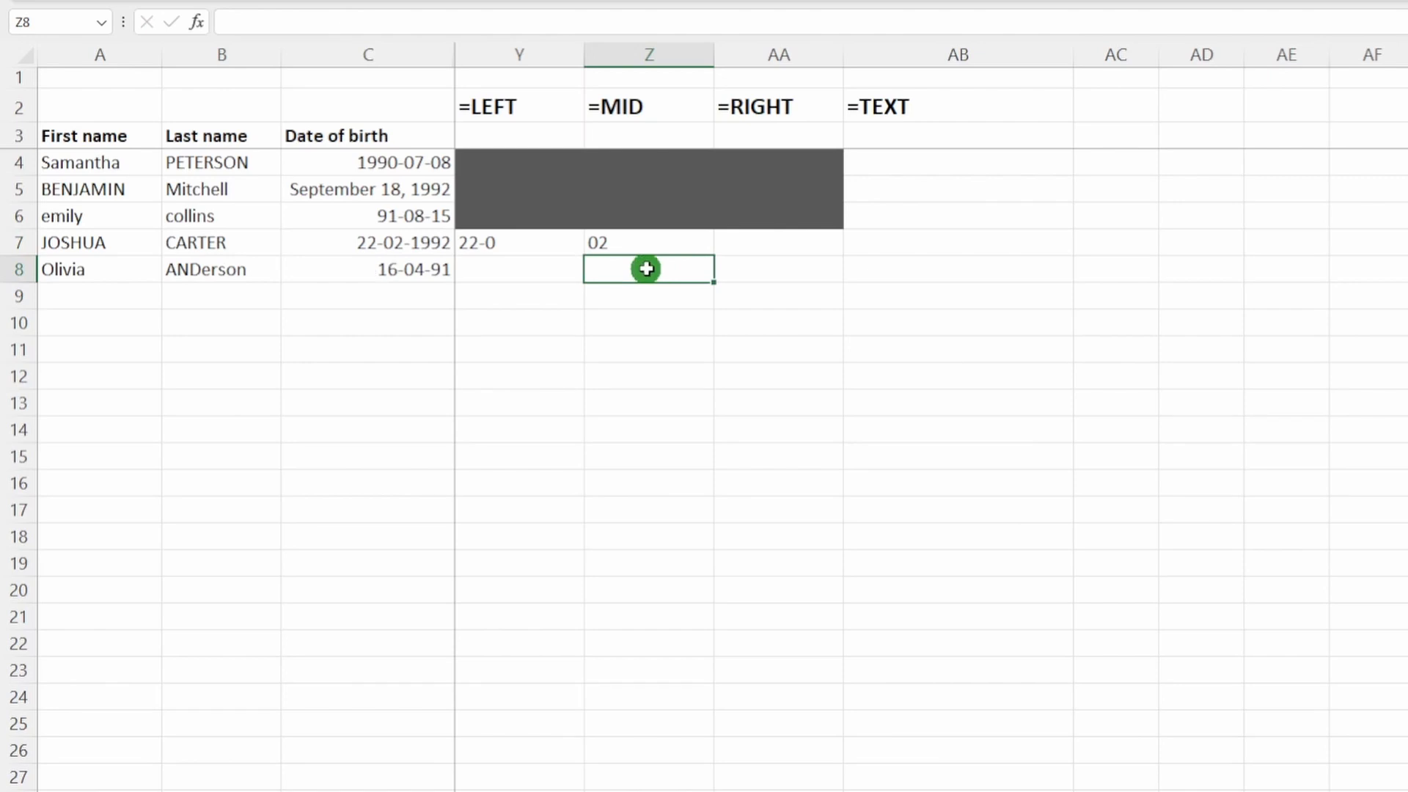
Step: Enter =RIGHT(C7,4) in cell AA7 to extract the four-digit year from the date of birth
click(758, 243)
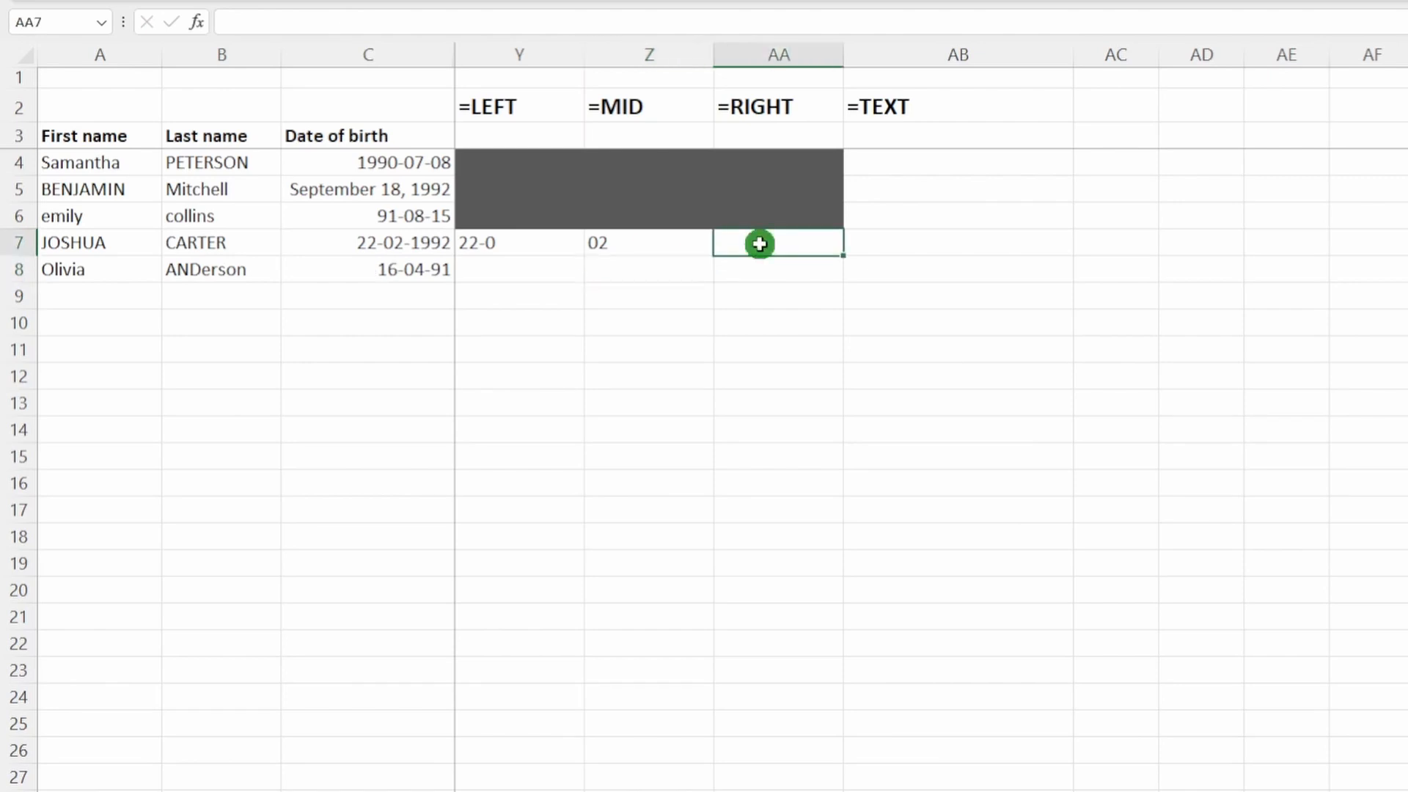
text(=righ)
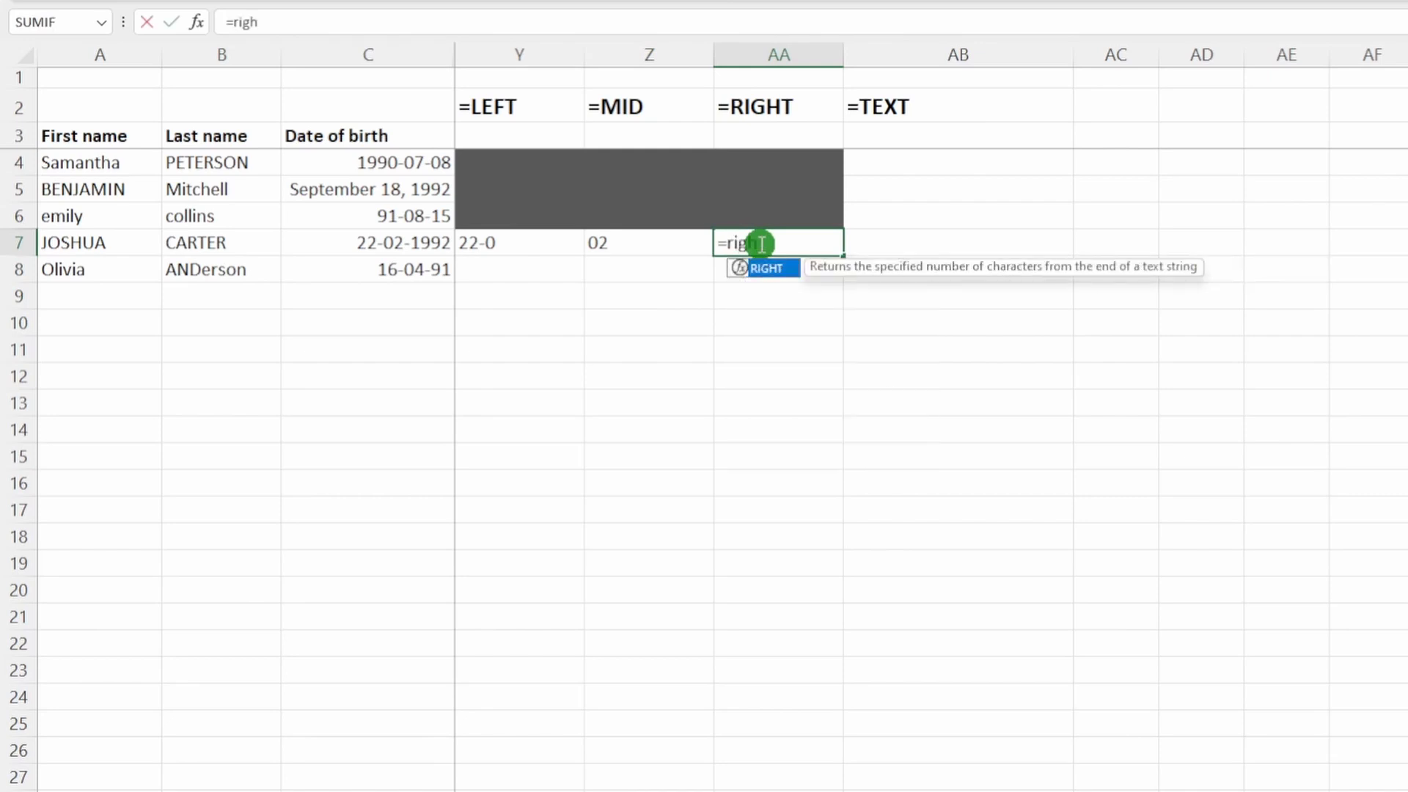
text(t()
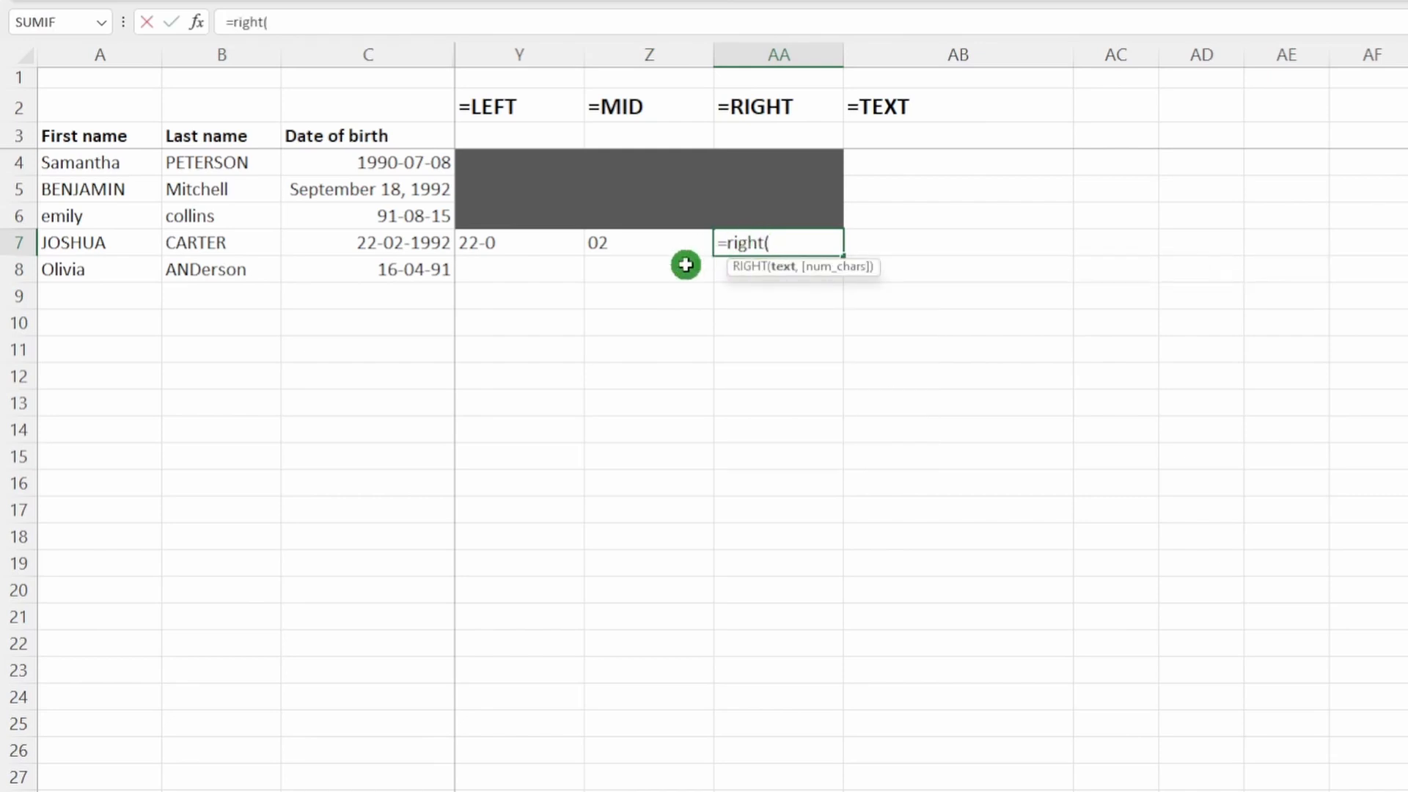
click(414, 247)
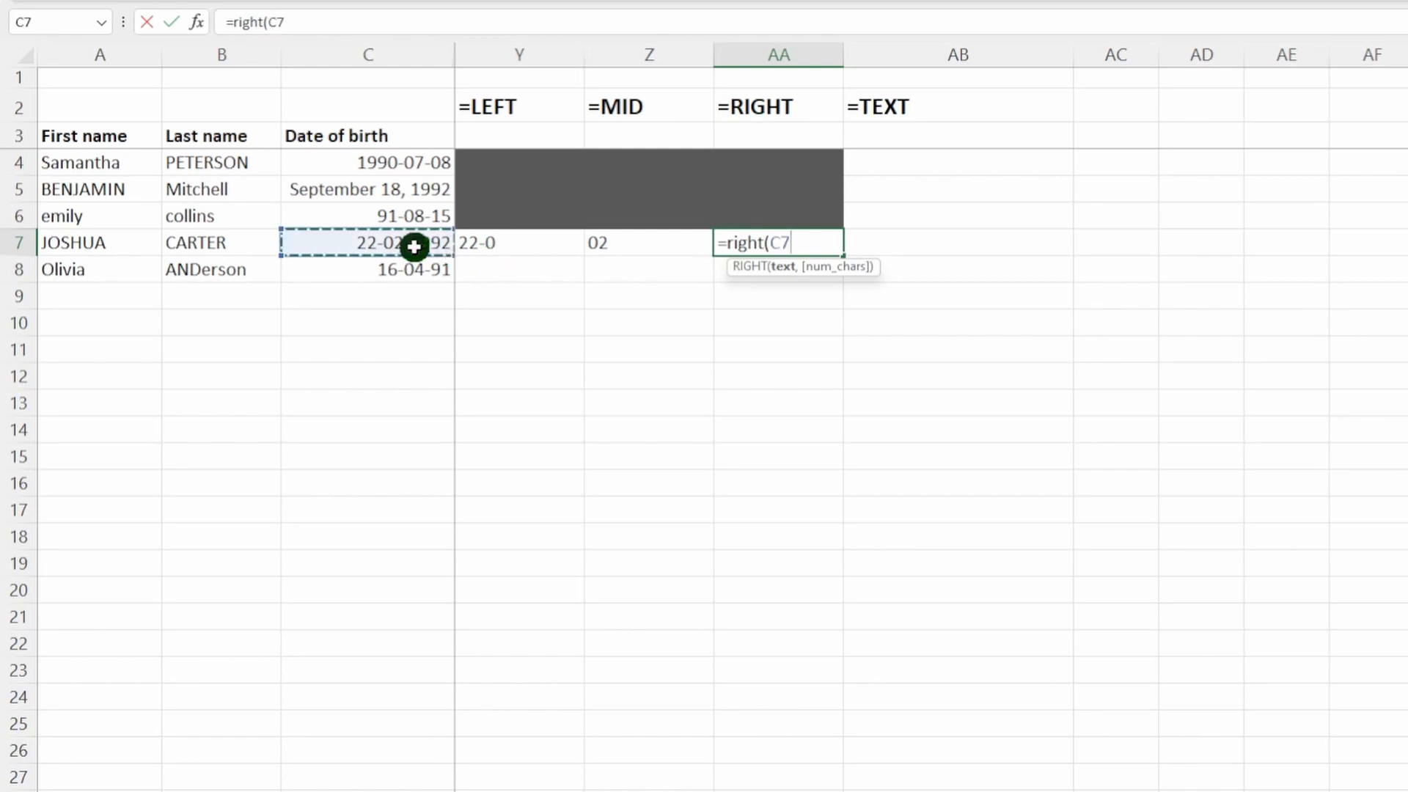
text(,4)
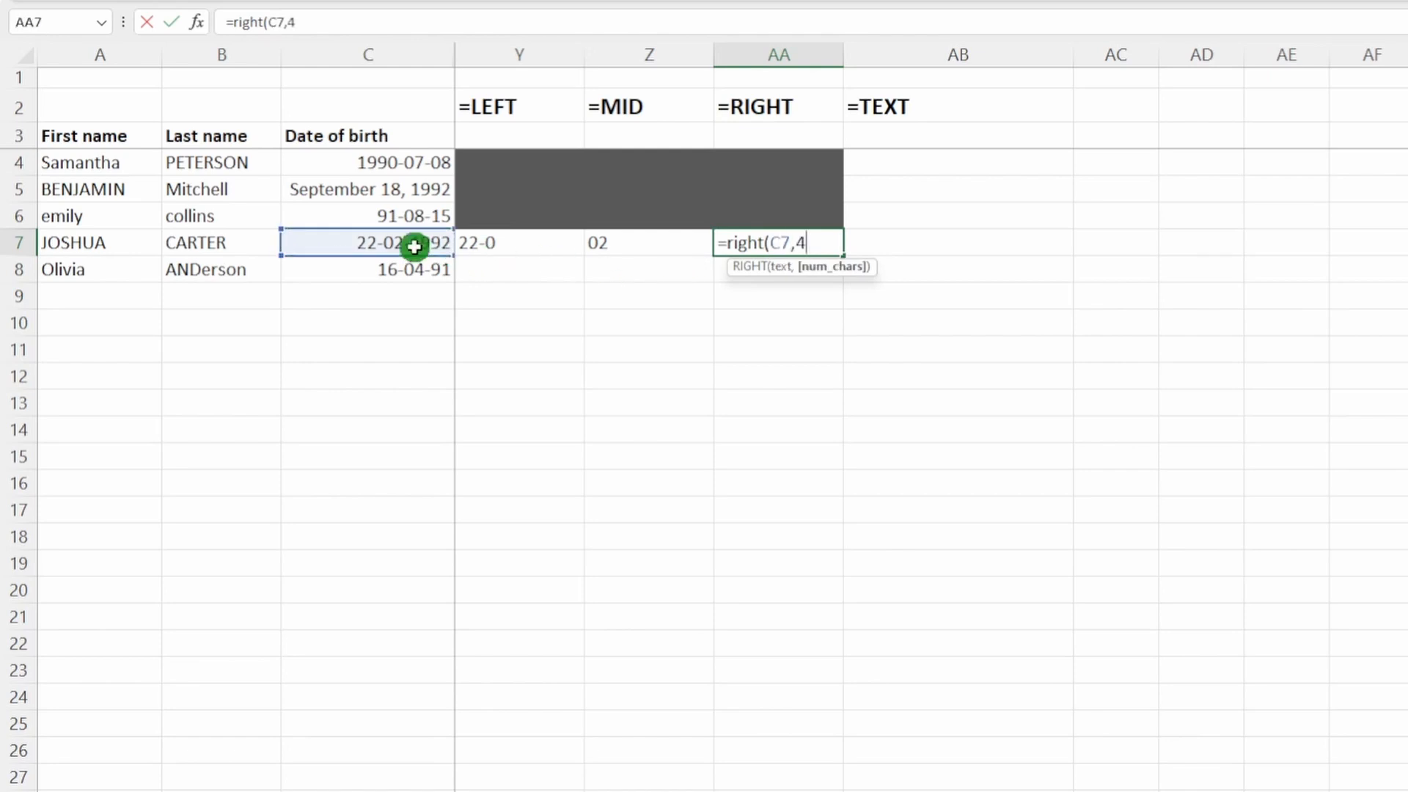
key(Return)
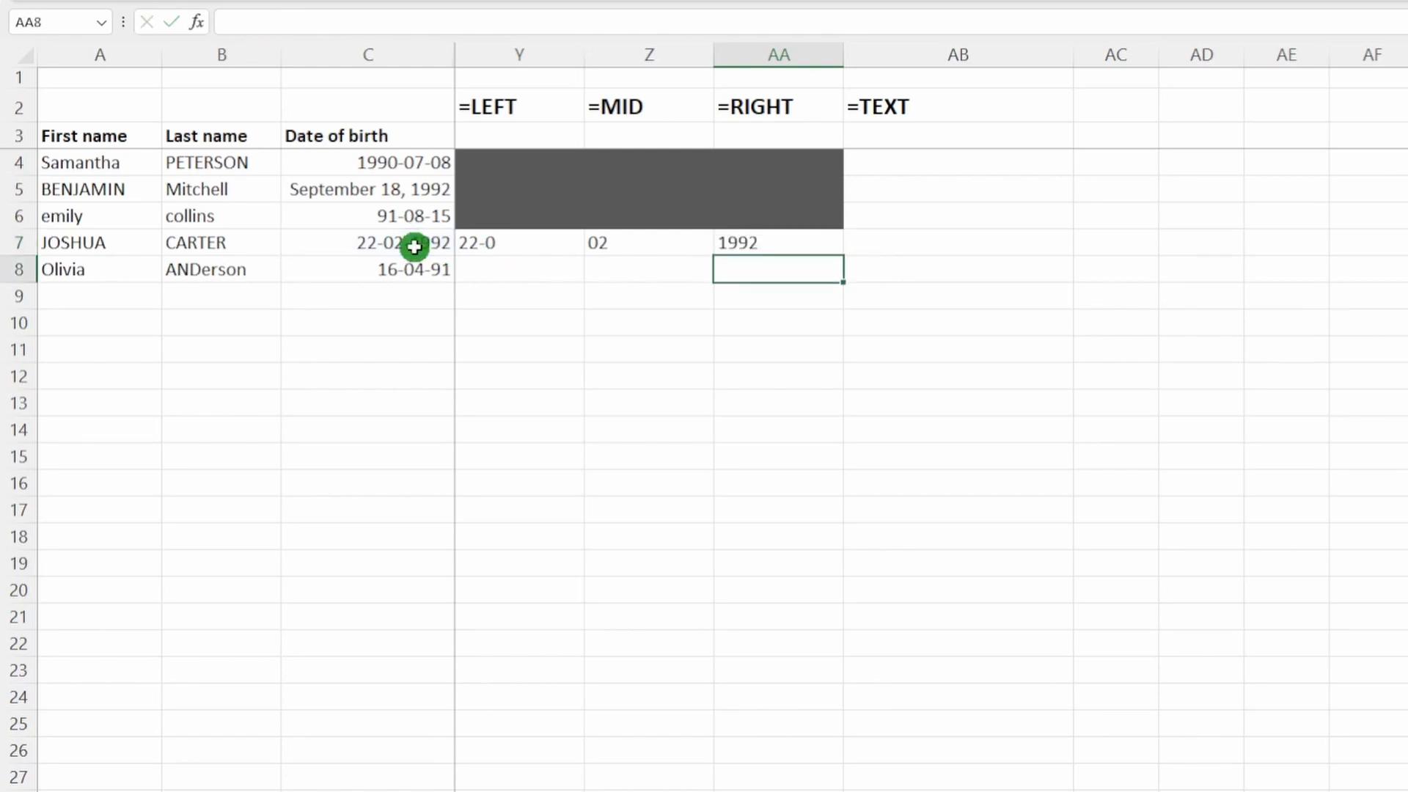
Step: Copy the LEFT, MID and RIGHT formulas from Y7:AA7 to row 8 and check the copied RIGHT formula in AA8
click(530, 244)
drag(530, 244, 736, 240)
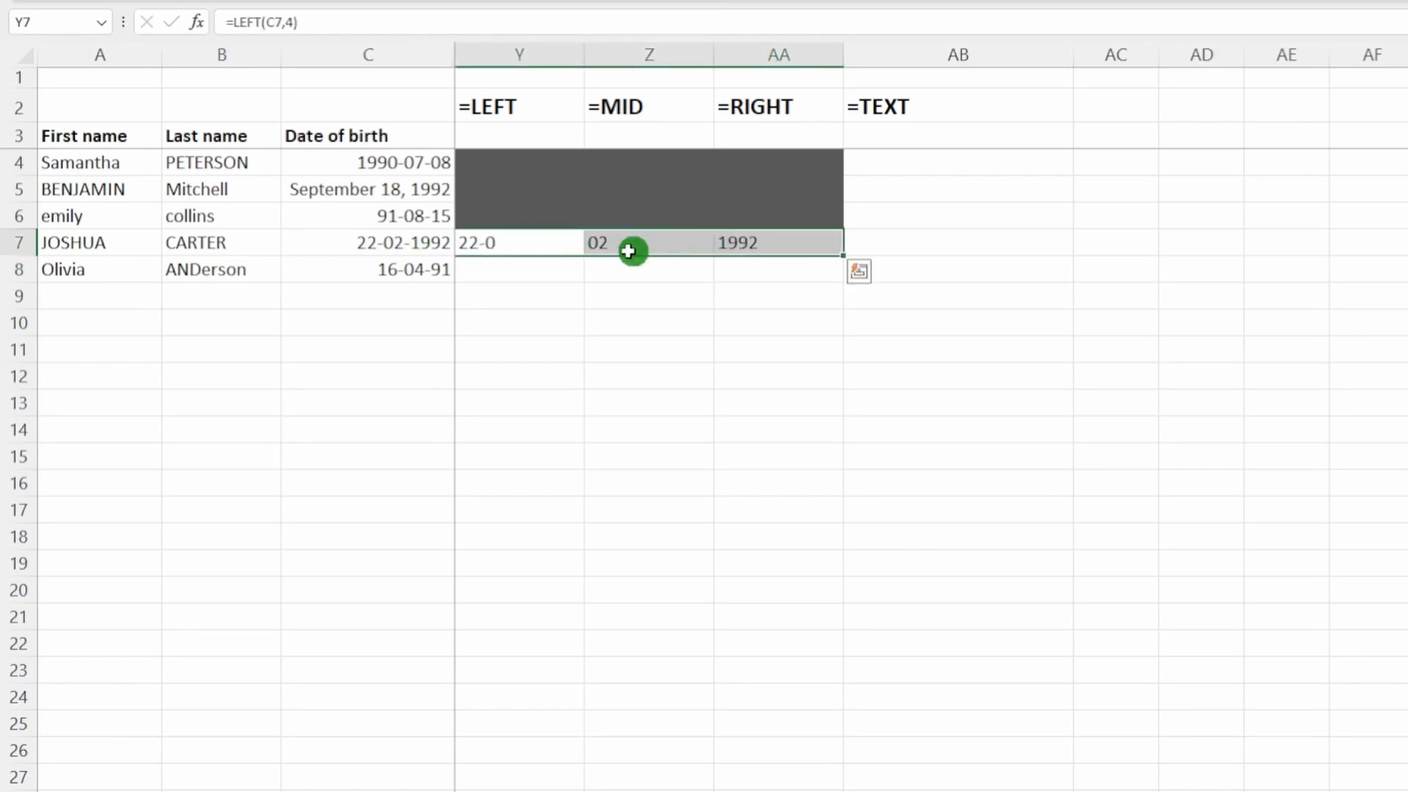
key(ctrl+c)
click(531, 271)
key(ctrl+v)
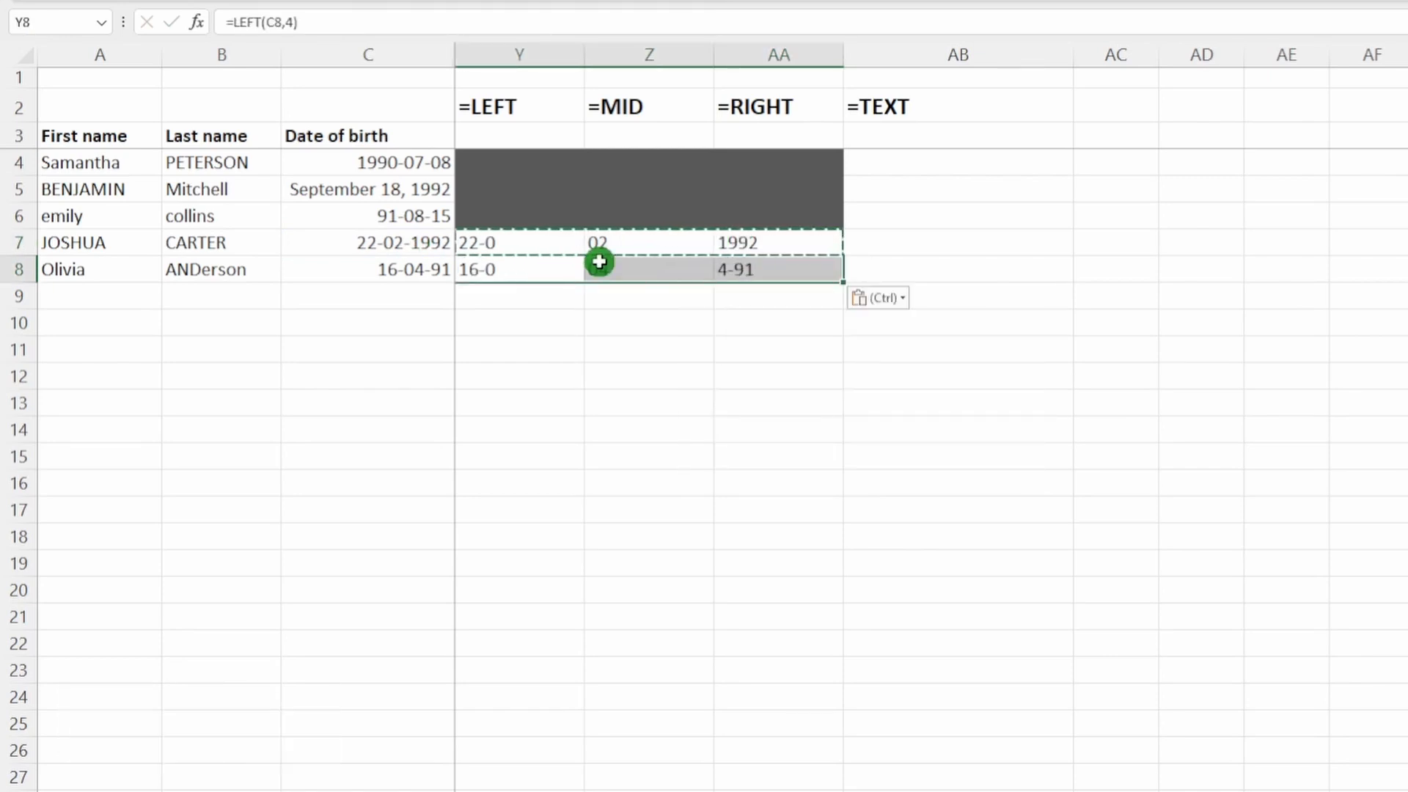
click(517, 242)
click(733, 271)
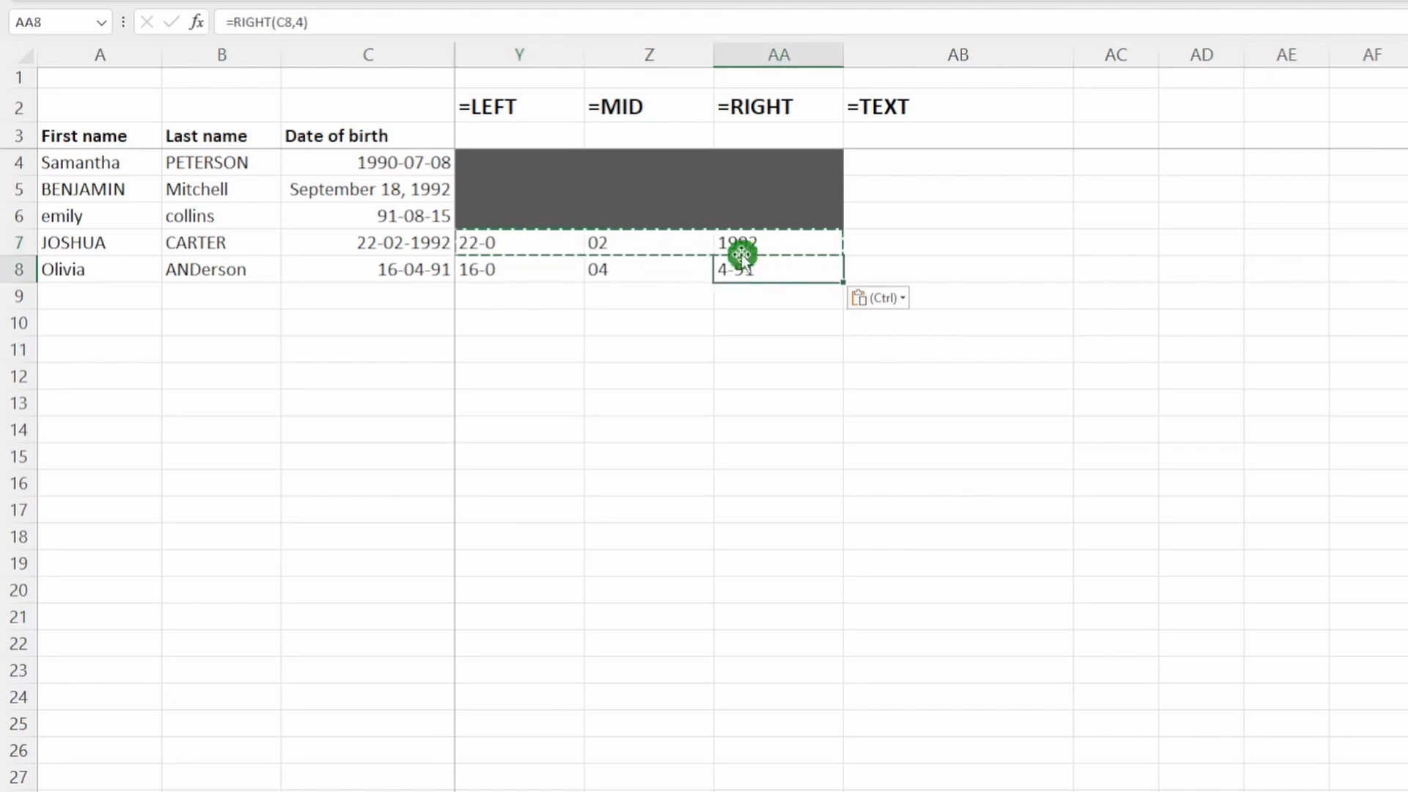
click(744, 293)
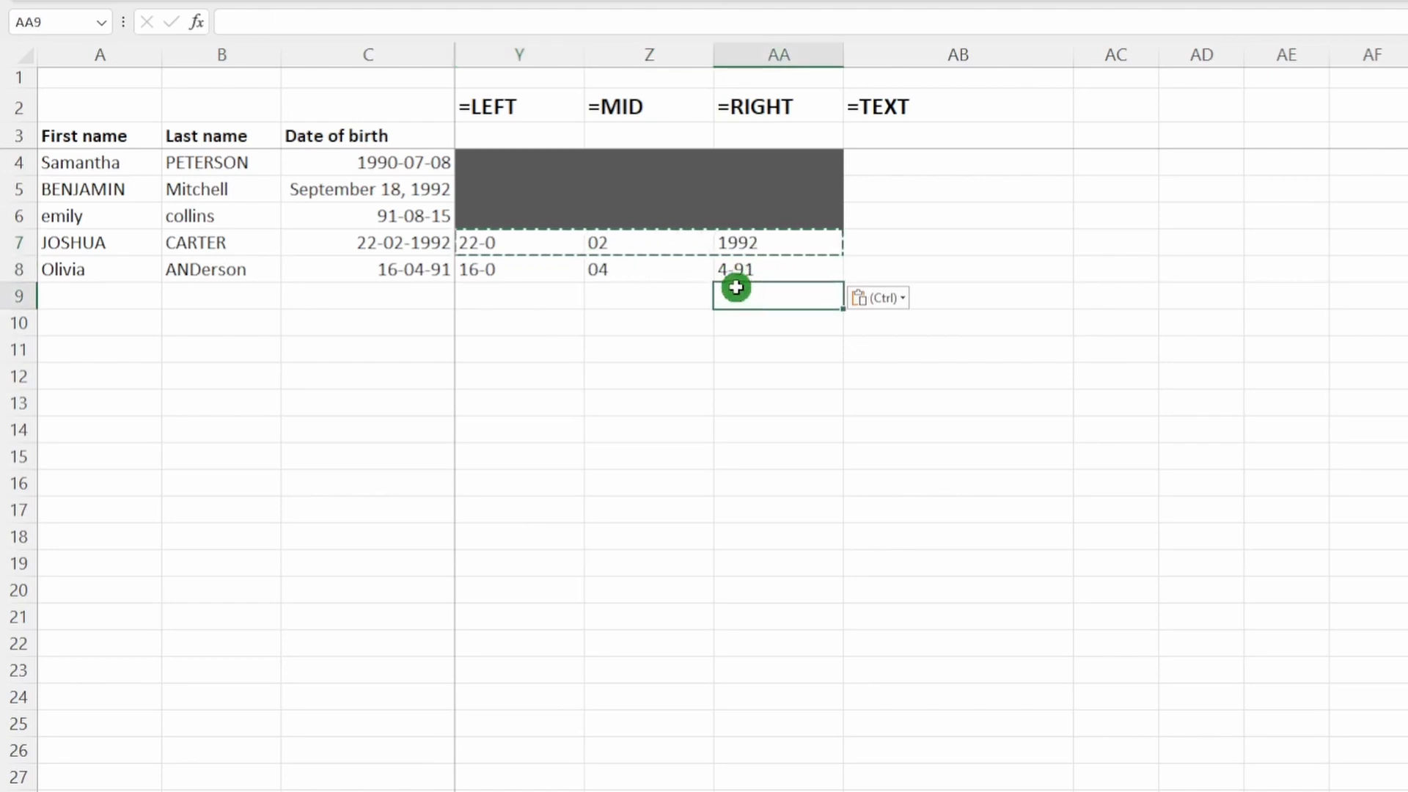
Step: Set the RIGHT formula in AA8 to extract 2 characters for the two-digit year
click(776, 269)
key(F2)
key(Left)
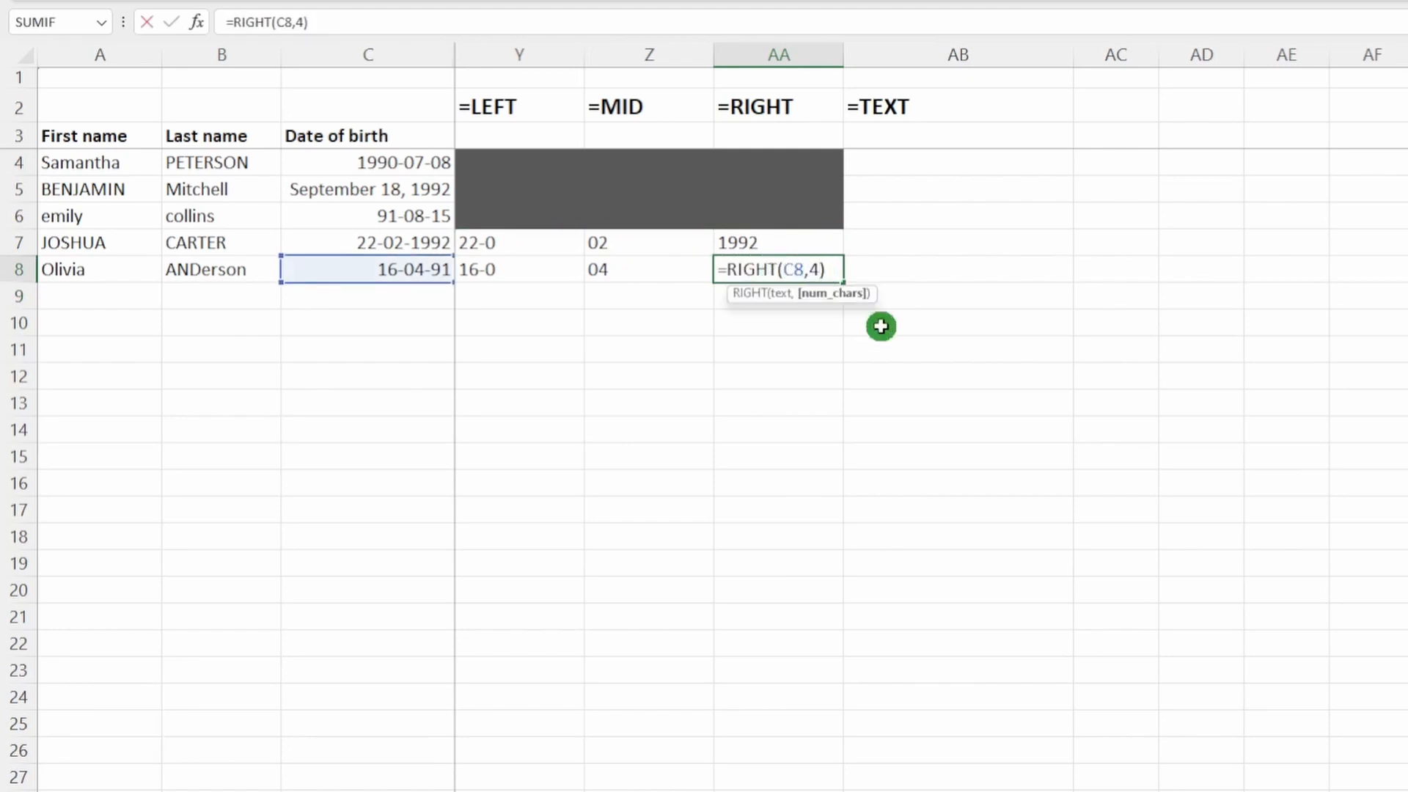
key(BackSpace)
text(2)
key(Return)
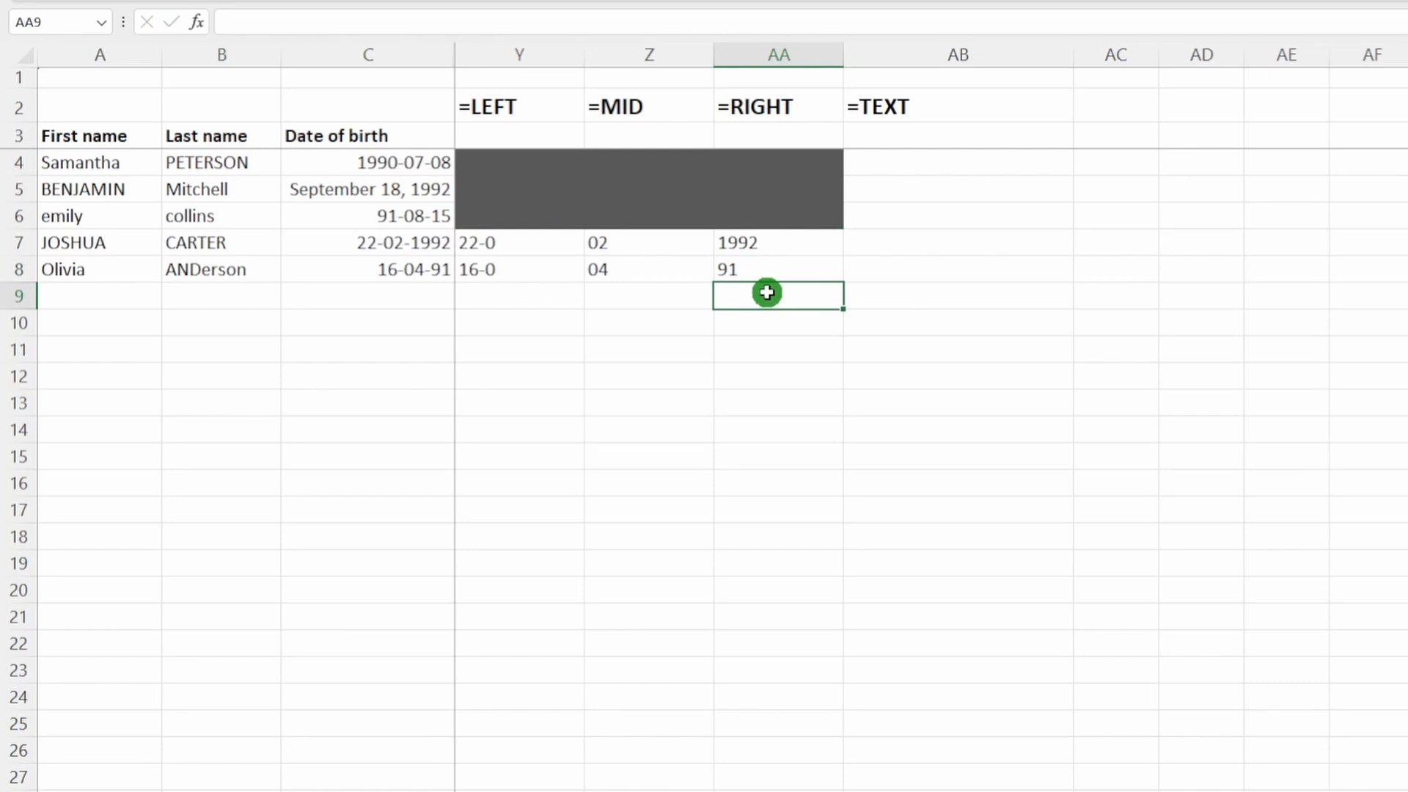
key(Up)
Step: Review the TEXTAFTER birthday year cells T7 and T8 for comparison with the RIGHT formulas
scroll(914, 415, left, 1)
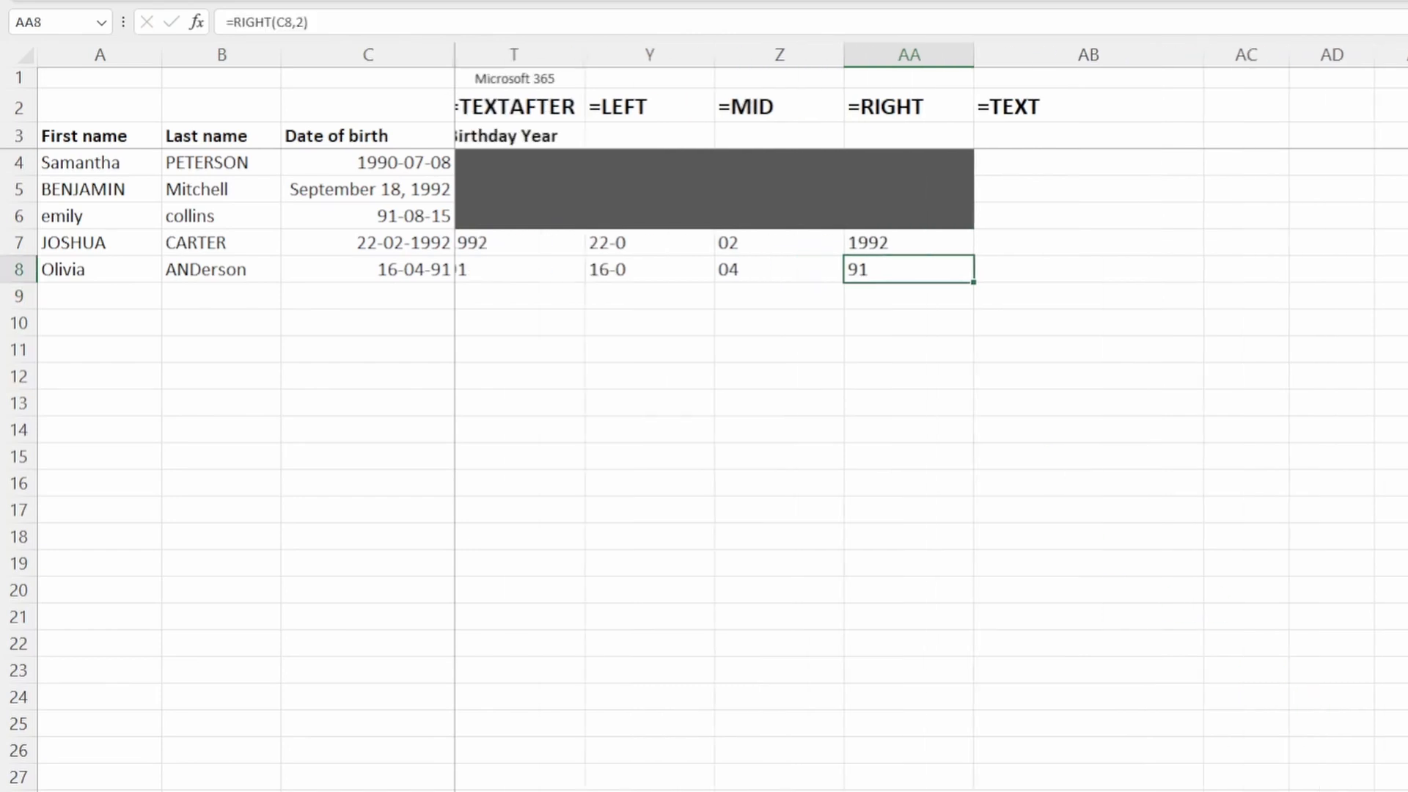
click(588, 108)
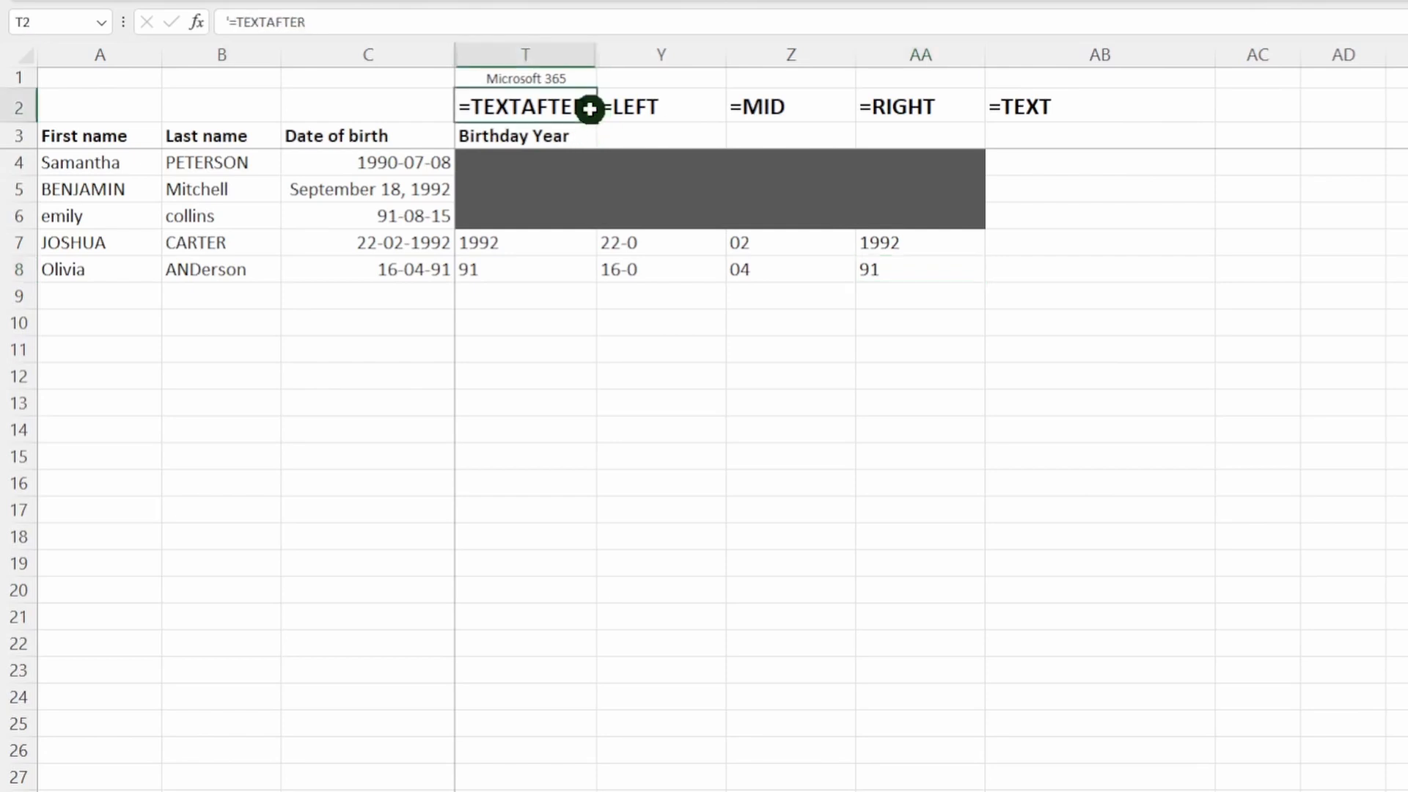
click(564, 243)
click(550, 274)
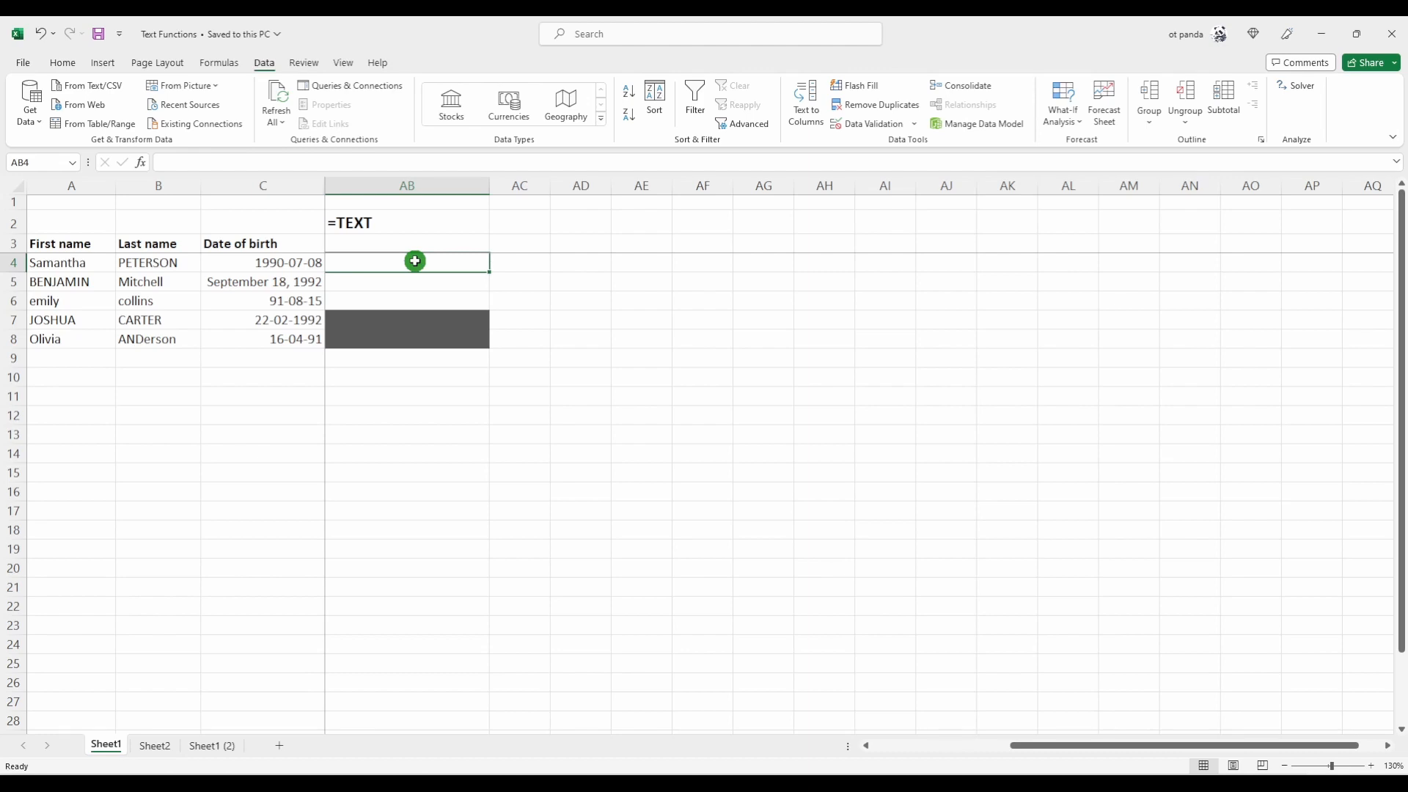
Step: Enter =TEXT(C4,"DDDD") in AB4 for the weekday of birth, consulting the Months, days, years sheet of the TEXT function examples workbook
text(=text()
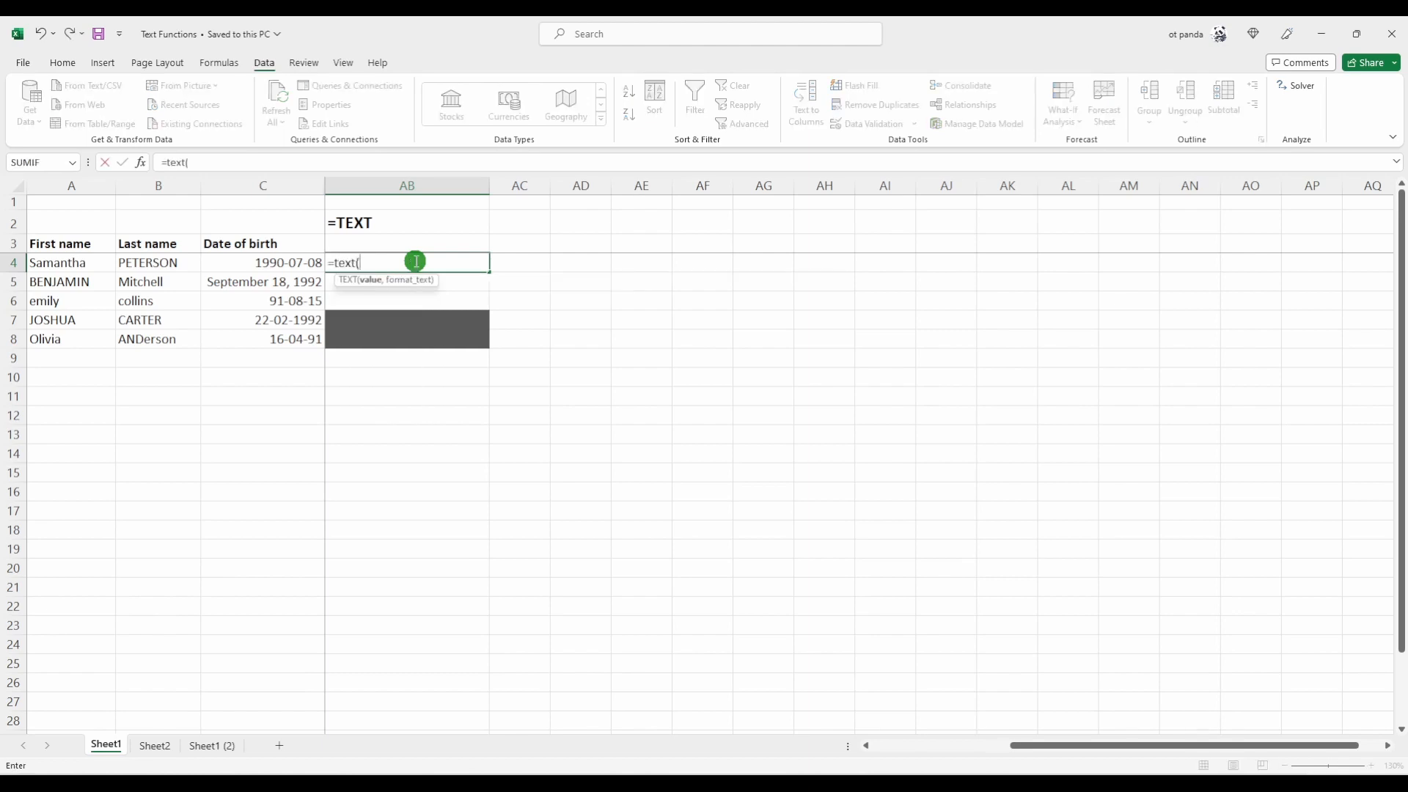
click(269, 264)
text(,)
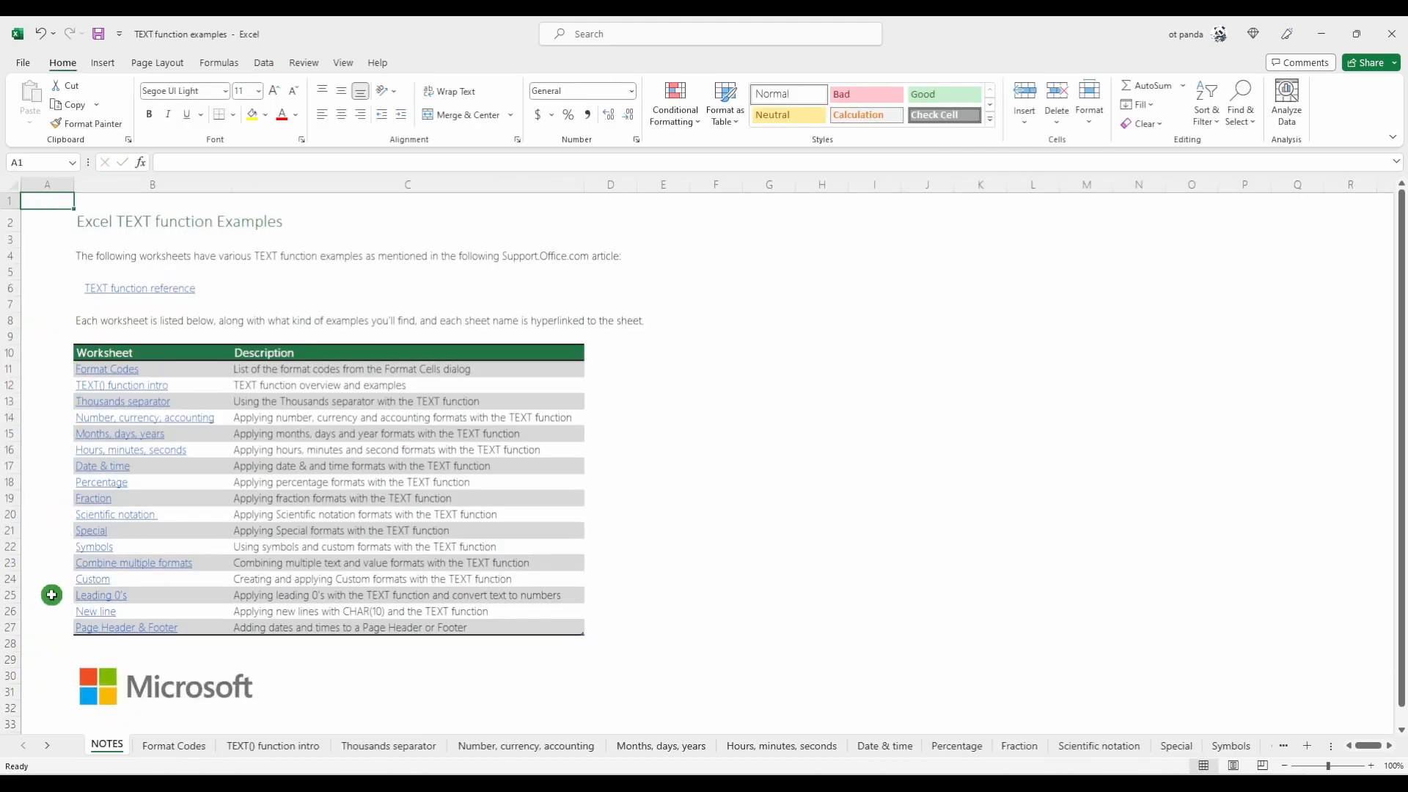
click(101, 436)
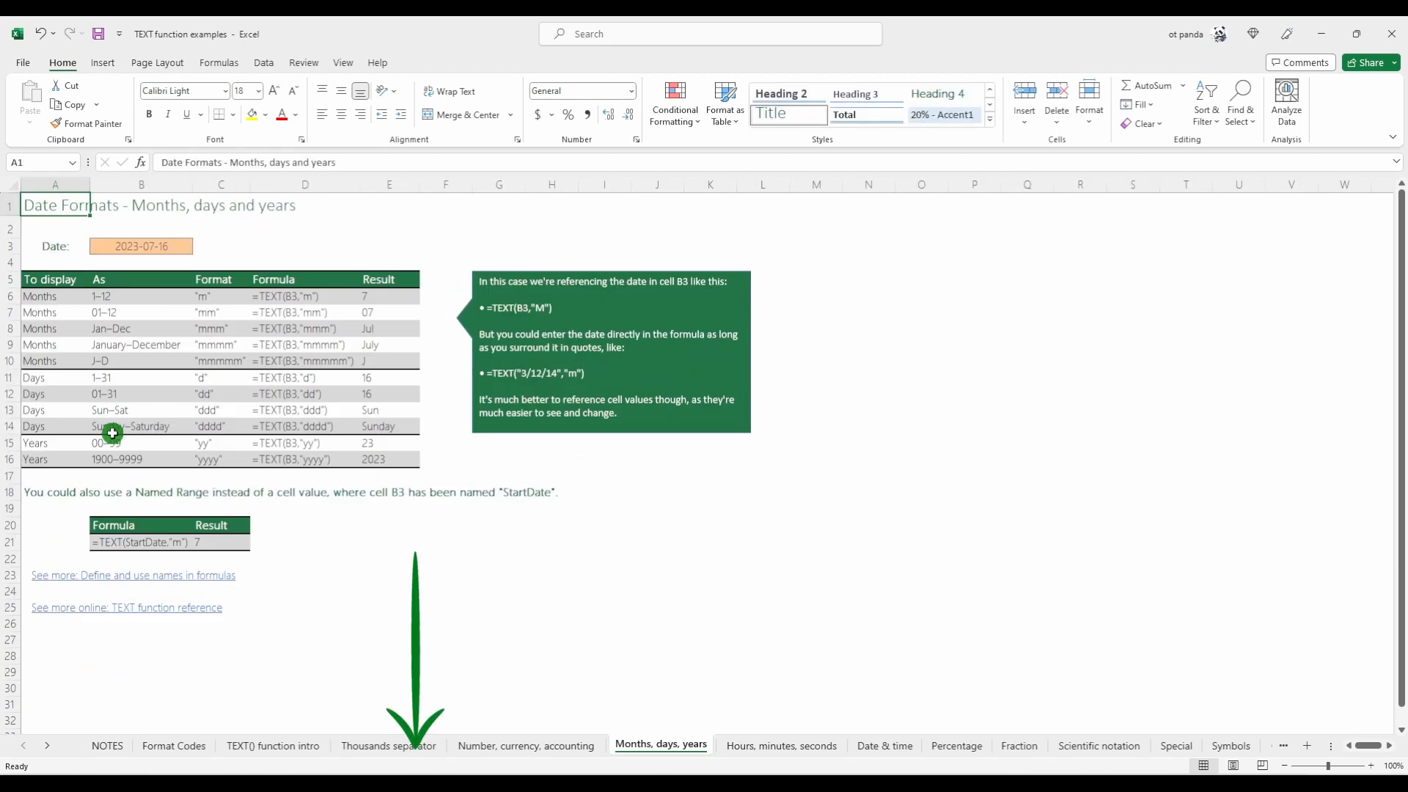
click(763, 745)
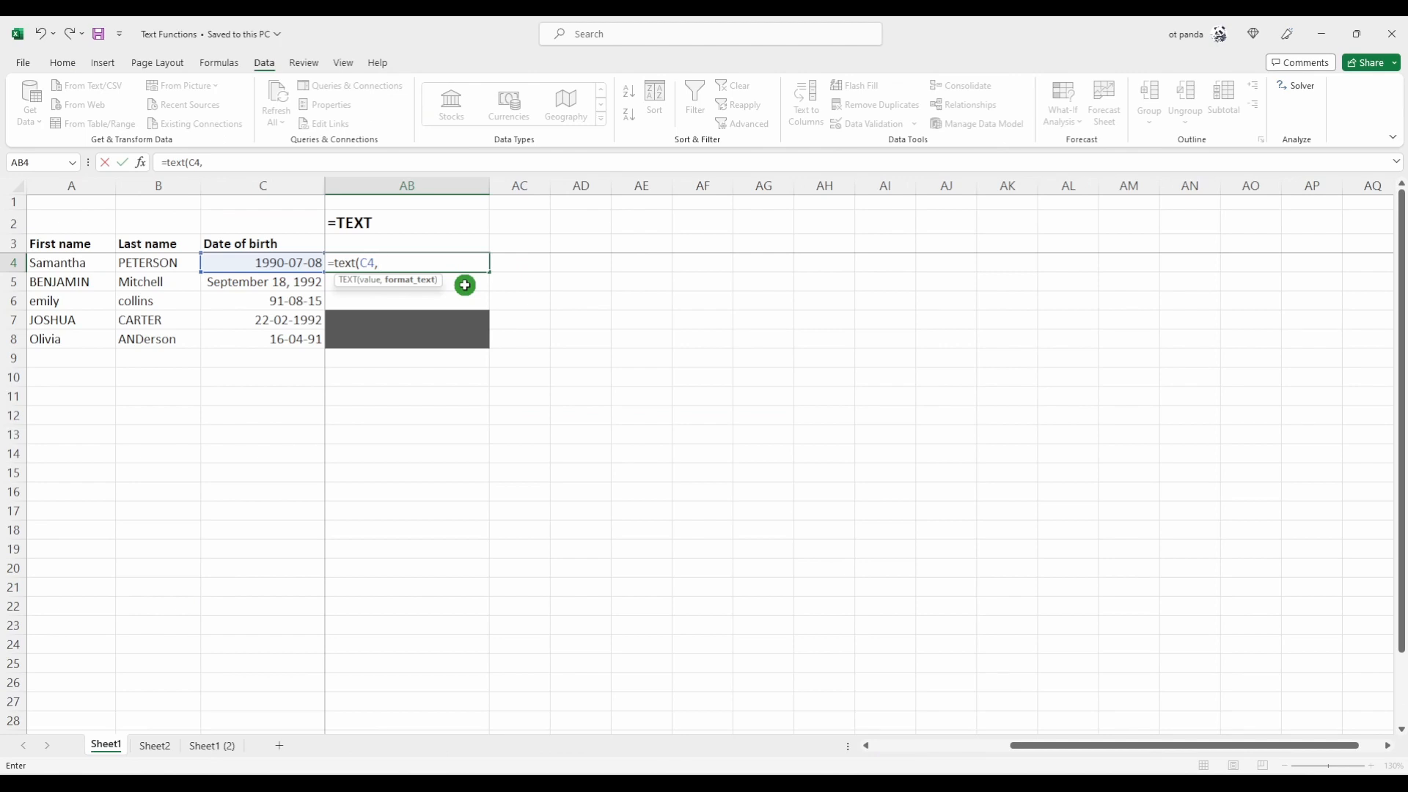
text(")
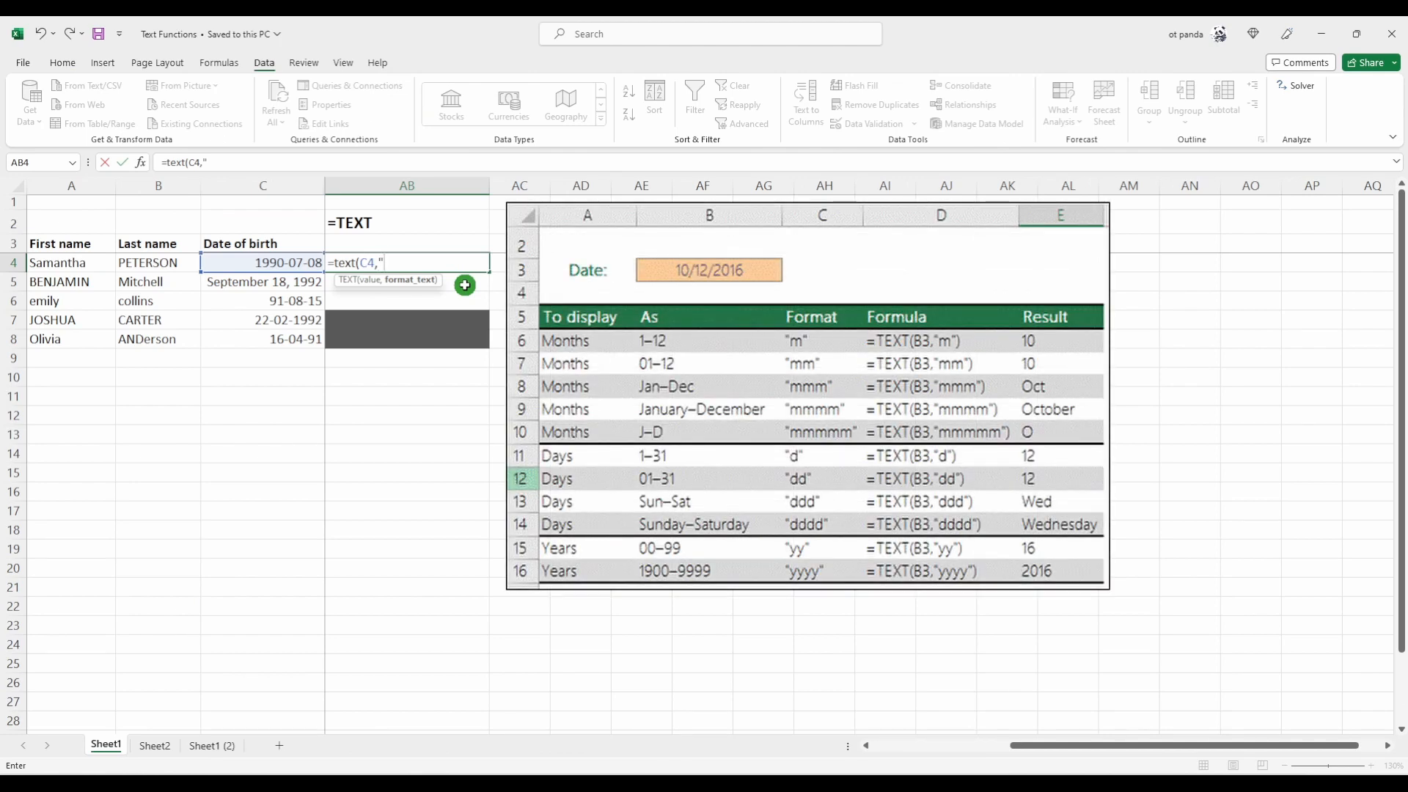
text(DDDD")
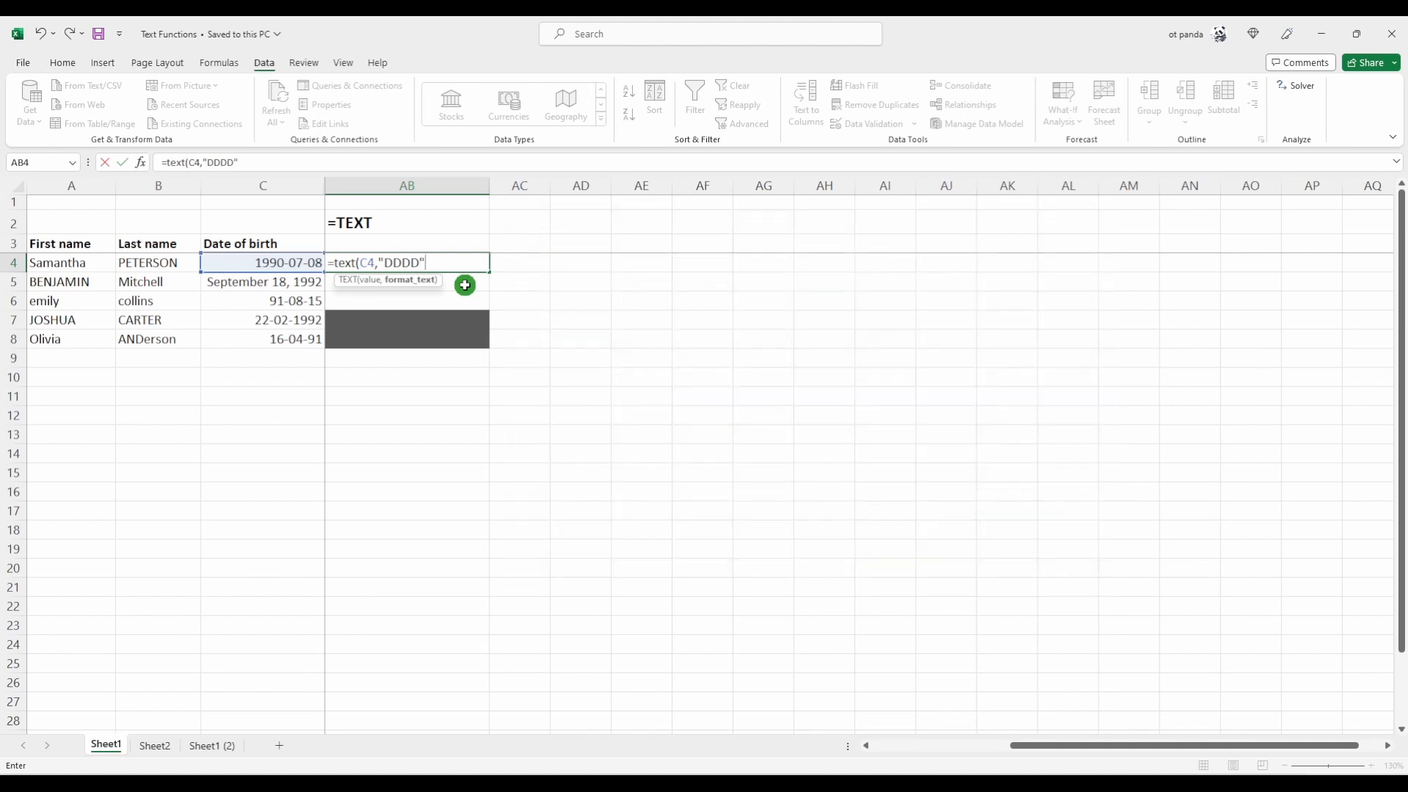
text())
key(Return)
Step: Copy the weekday TEXT formula from AB4 to AB5:AB6
key(Up)
key(ctrl+c)
key(Down)
key(shift+Down)
key(shift+Down)
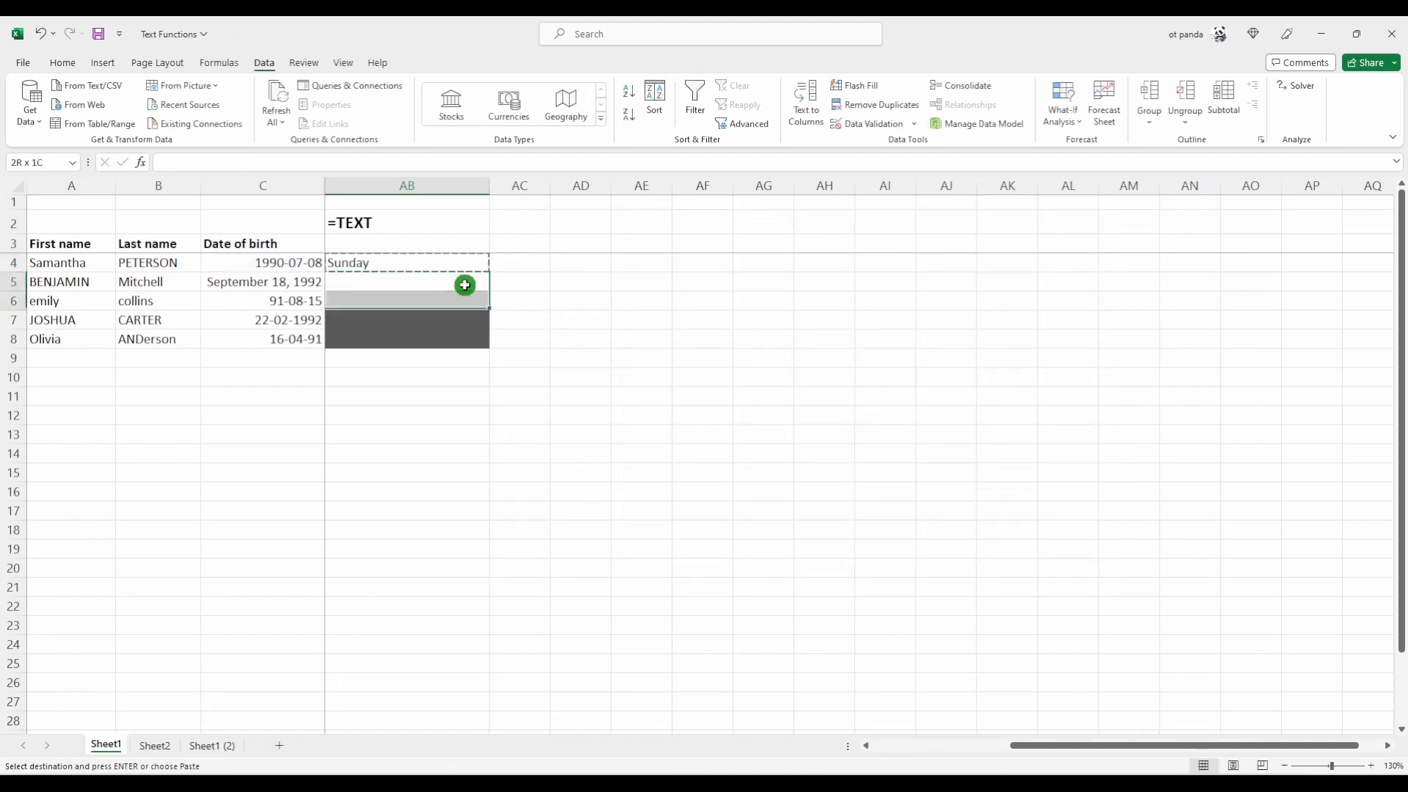
key(ctrl+v)
Step: Try the copied weekday formula on the dates in rows 7 and 8 of column AB and undo the paste
key(ctrl+v)
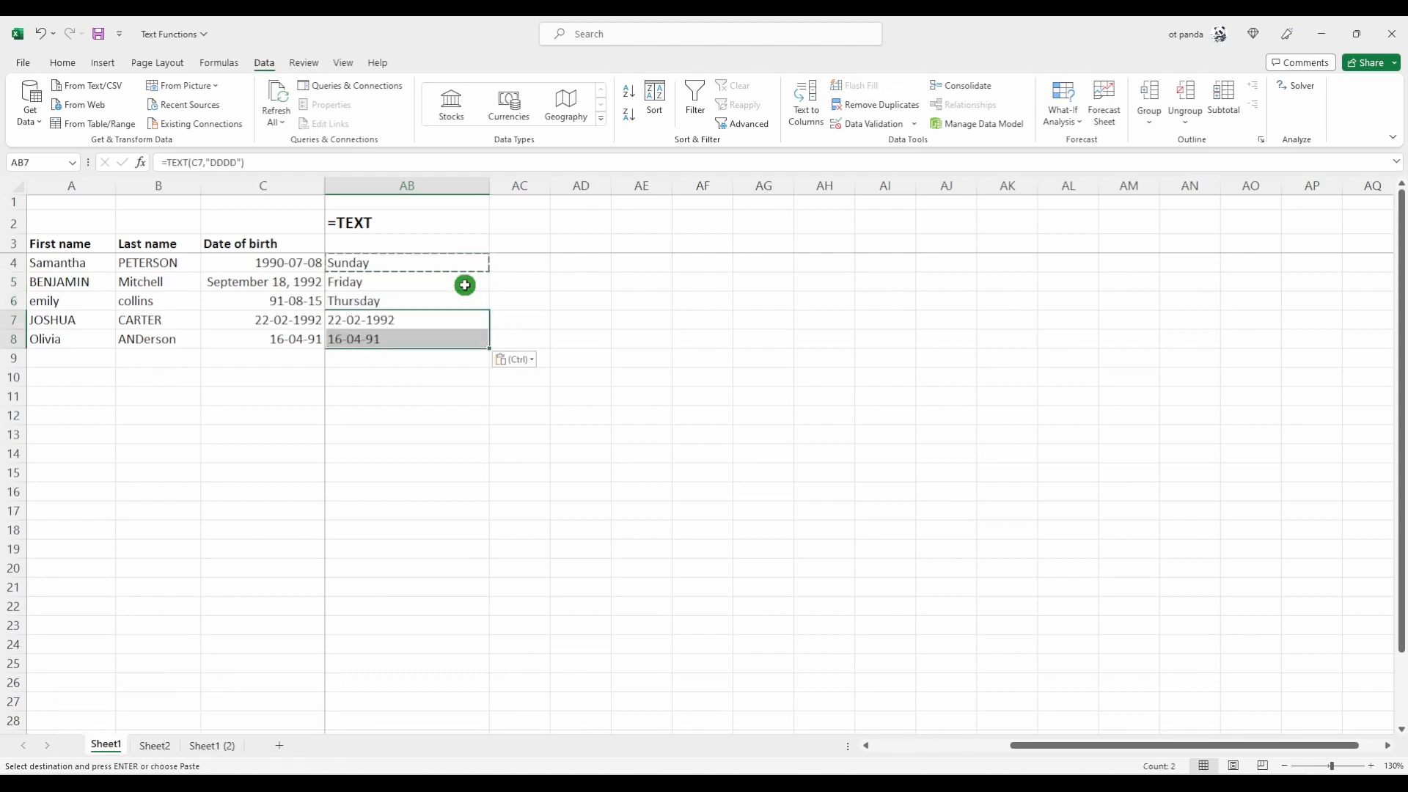
key(ctrl+z)
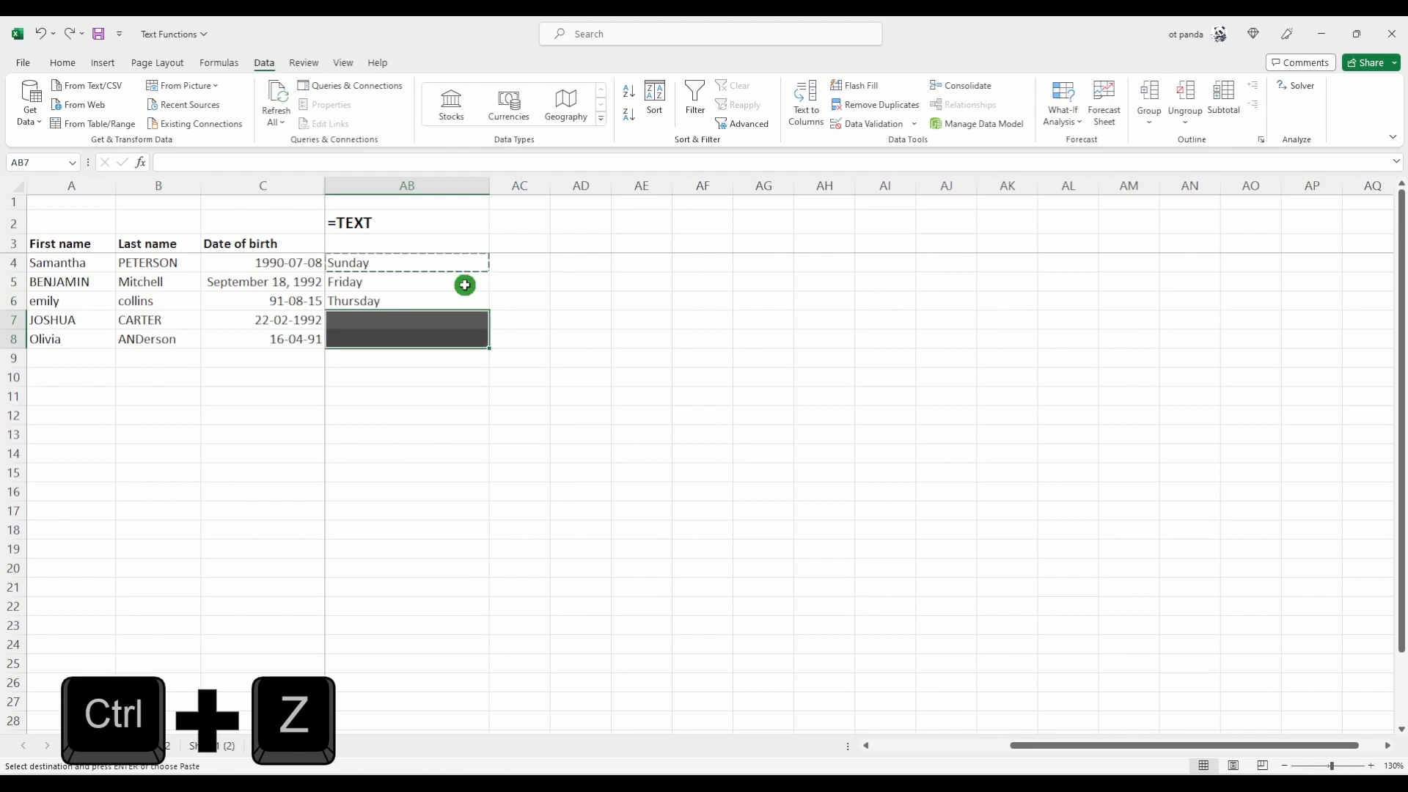
key(Escape)
Step: Extend the TEXT format in AB4 to show weekday, day, month and year: =TEXT(C4,"DDDD, DD MMMM YYYY")
key(Up)
key(Up)
key(Up)
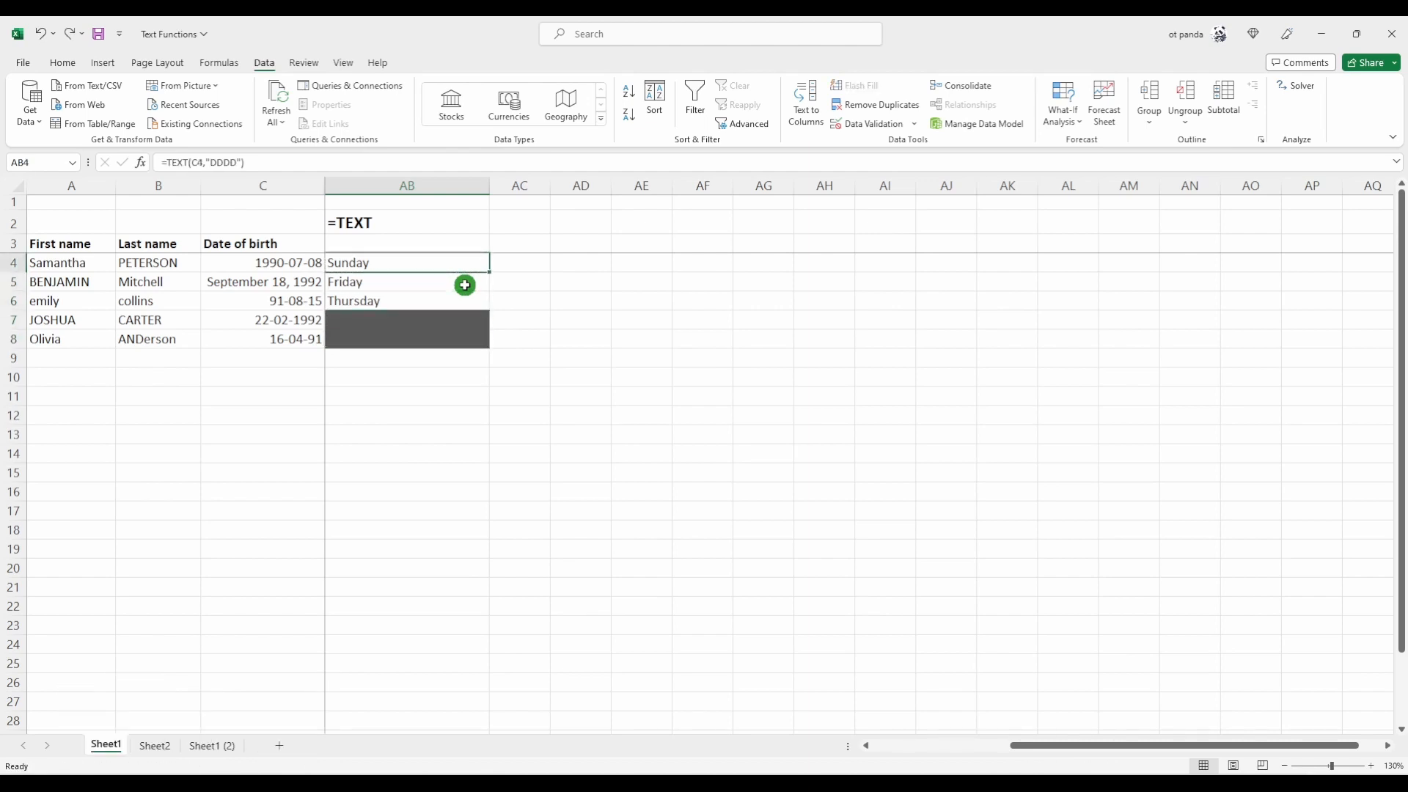
key(F2)
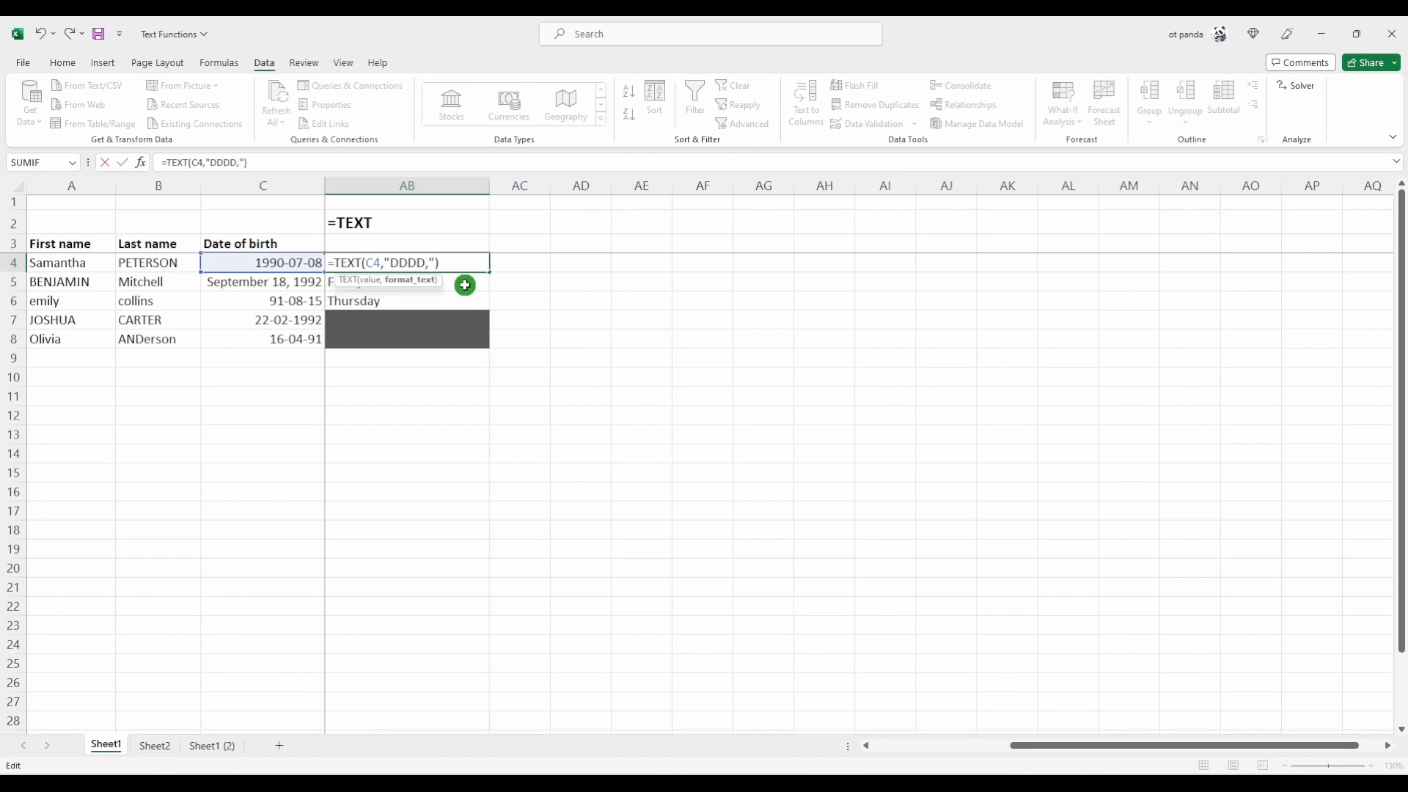
text(, DD MMM)
text(M YYYY)
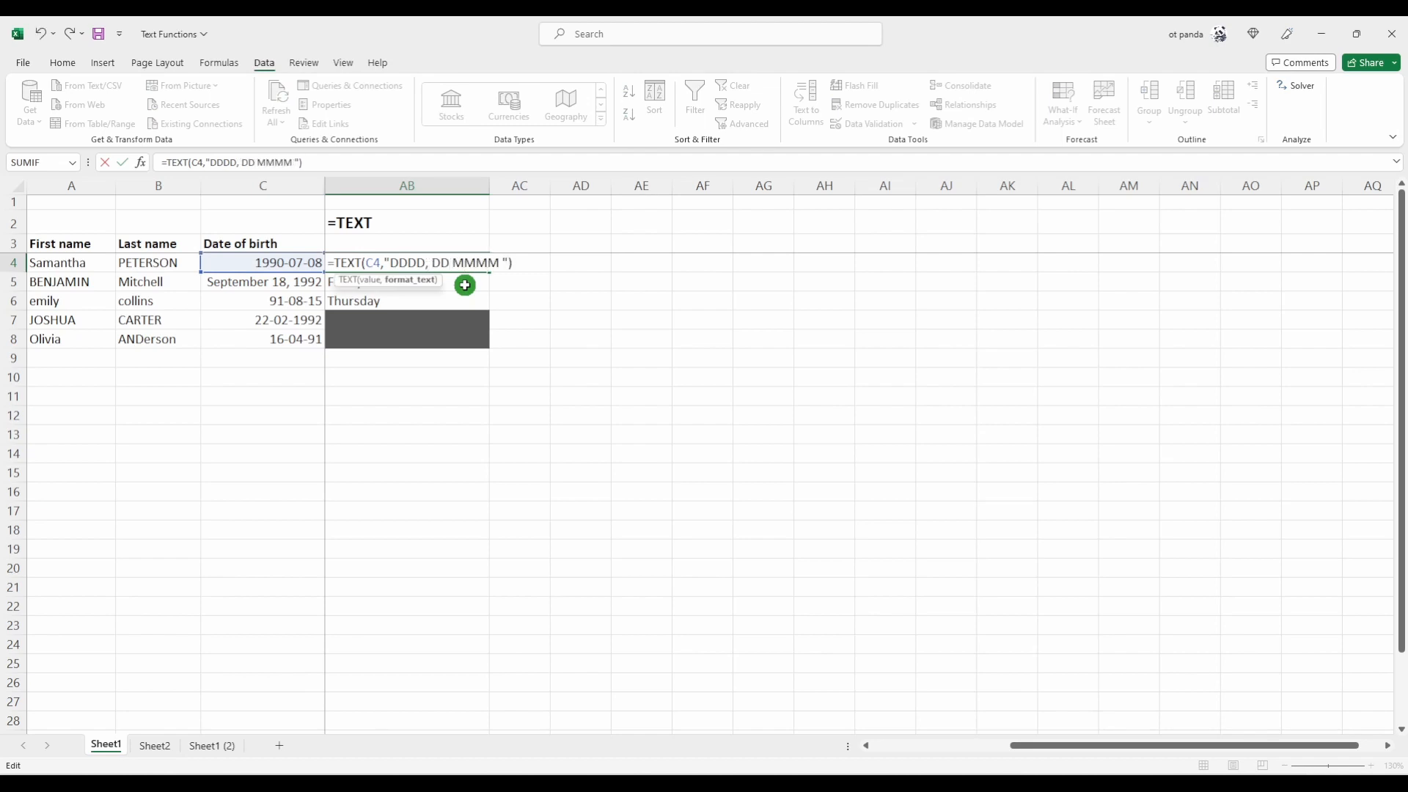
key(Return)
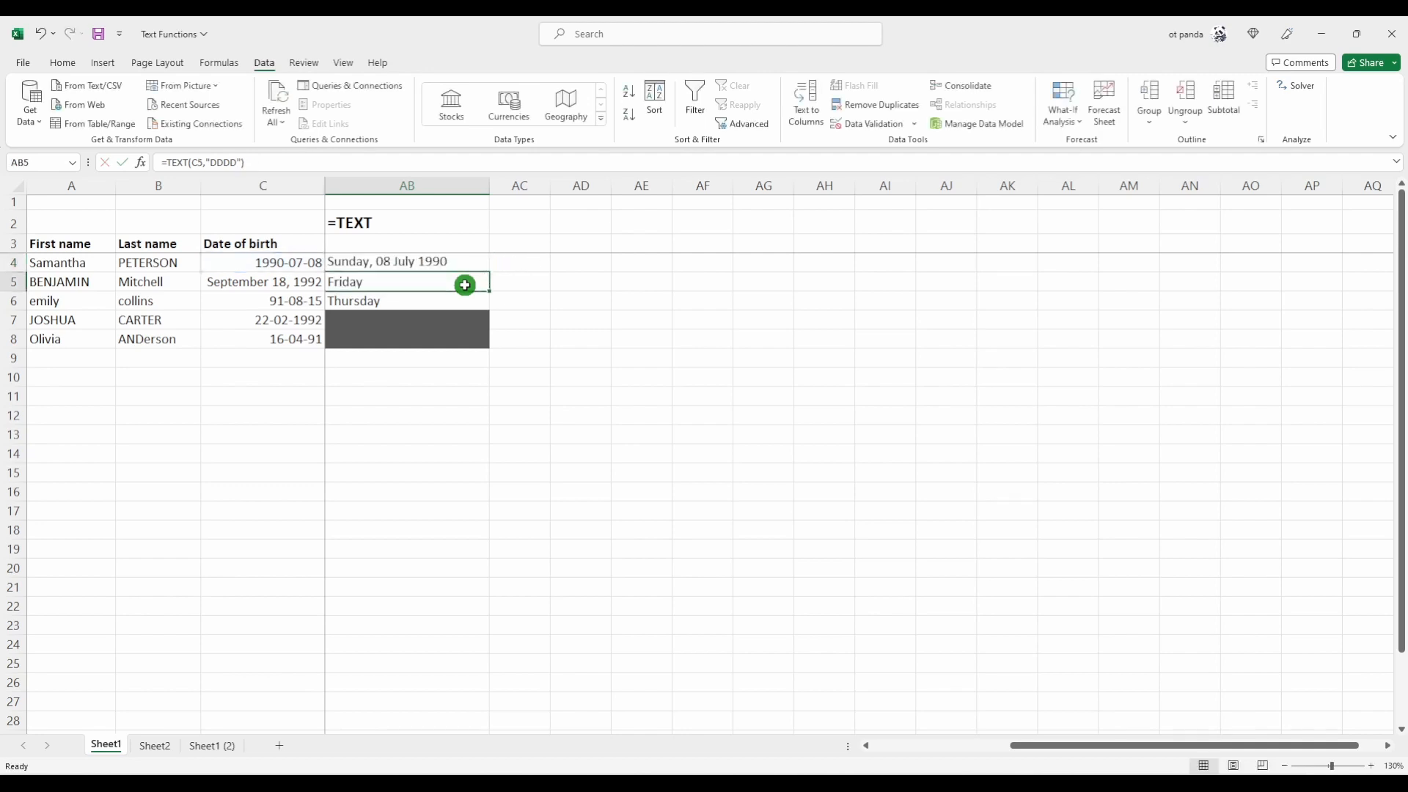
Step: Copy the full-date TEXT formula from AB4 to AB5:AB6 and clear the copy selection
key(Up)
key(ctrl+c)
key(Down)
key(shift+Down)
key(ctrl+v)
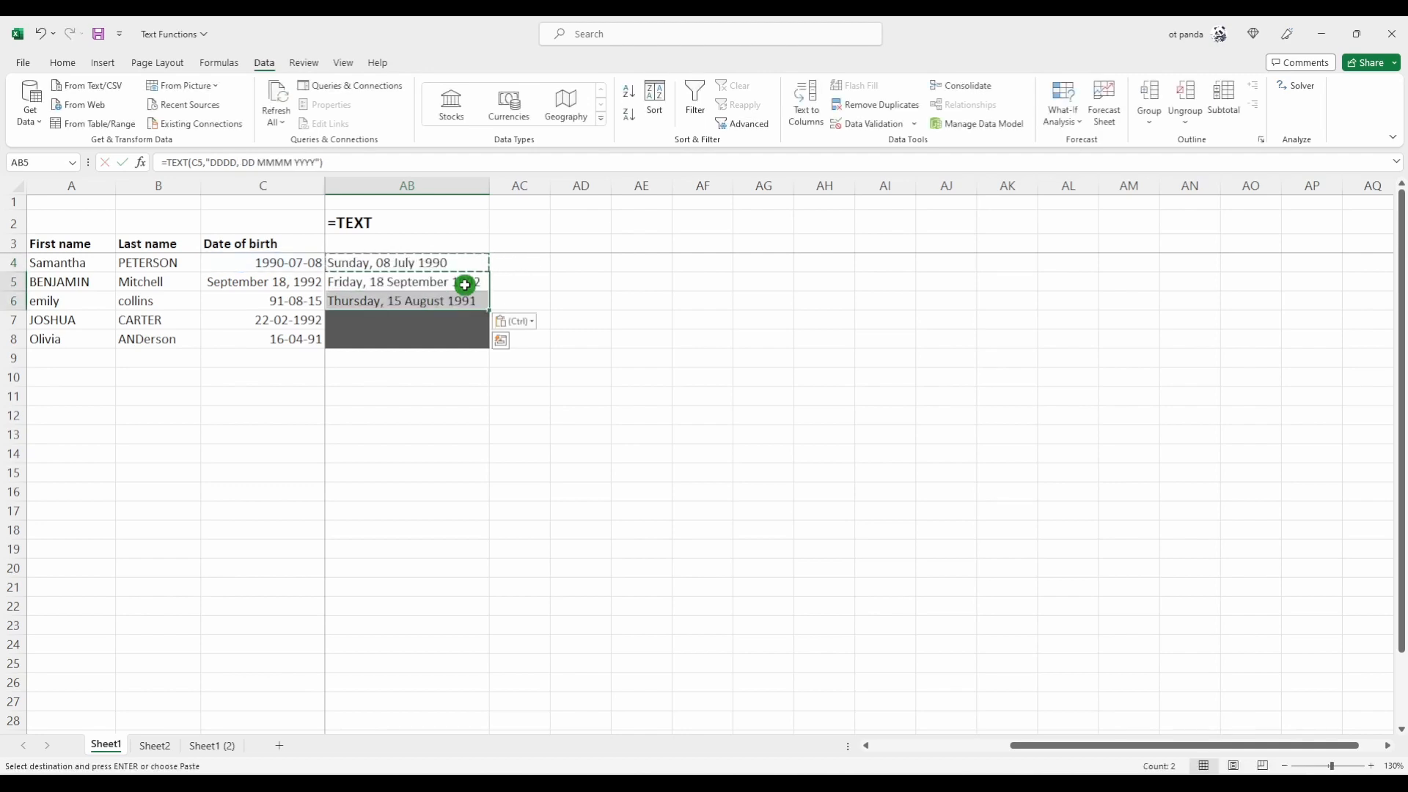
click(523, 270)
key(Escape)
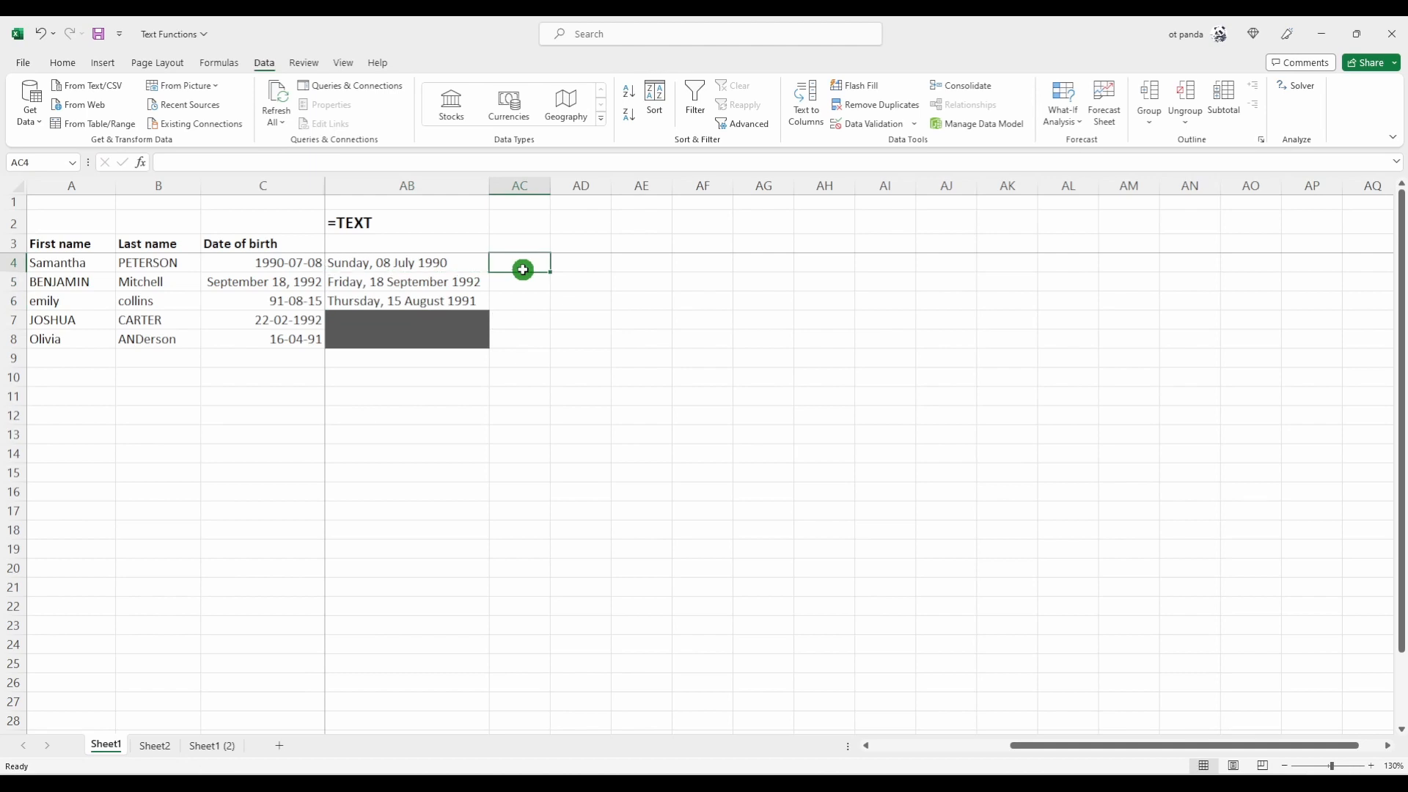